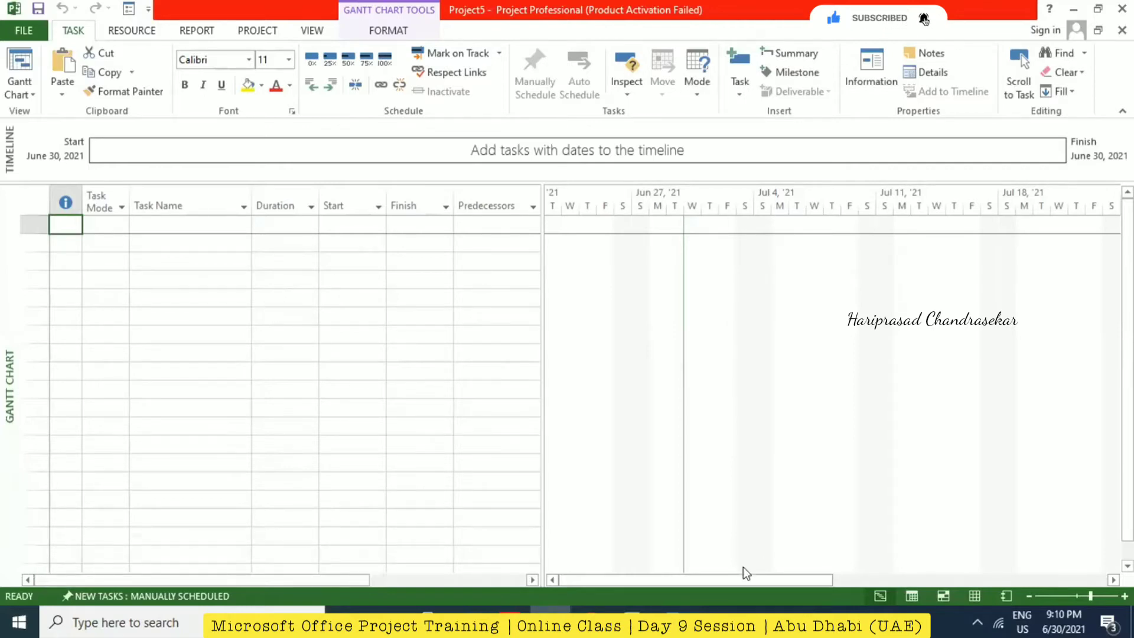
Copy the entries C1 to C10 from Excel's column A and paste them as ten task names in Microsoft Project.
key("alt+Tab")
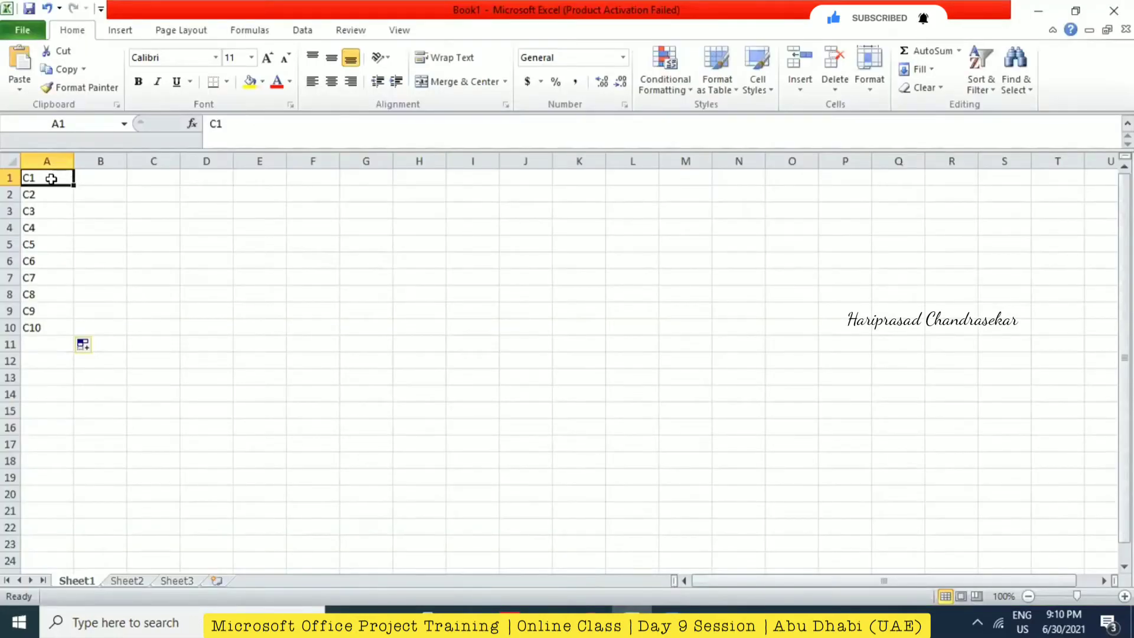
left_click_drag(54, 177, 59, 327)
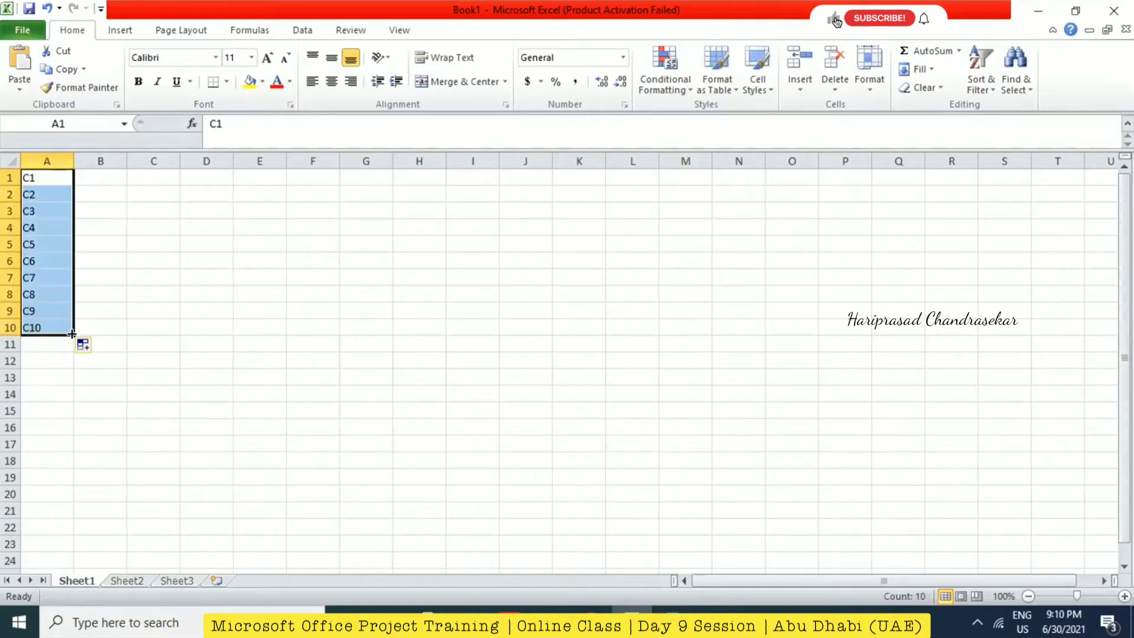
left_click(56, 179)
left_click_drag(70, 188, 73, 277)
left_click_drag(73, 327, 74, 328)
key("ctrl+c")
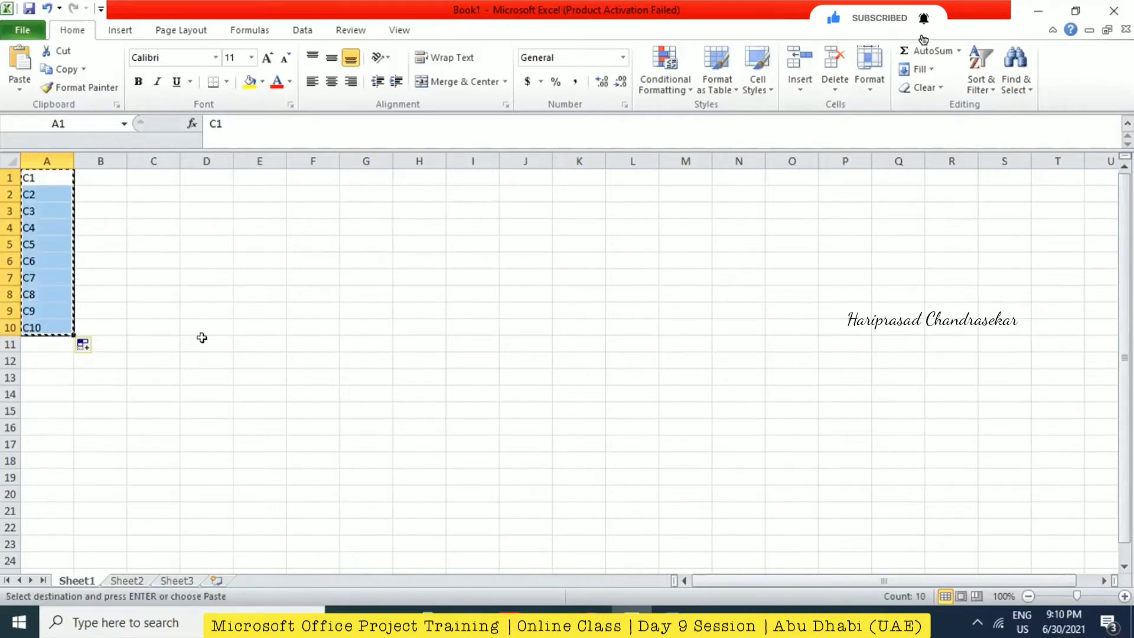
key("alt+Tab")
key("ctrl+v")
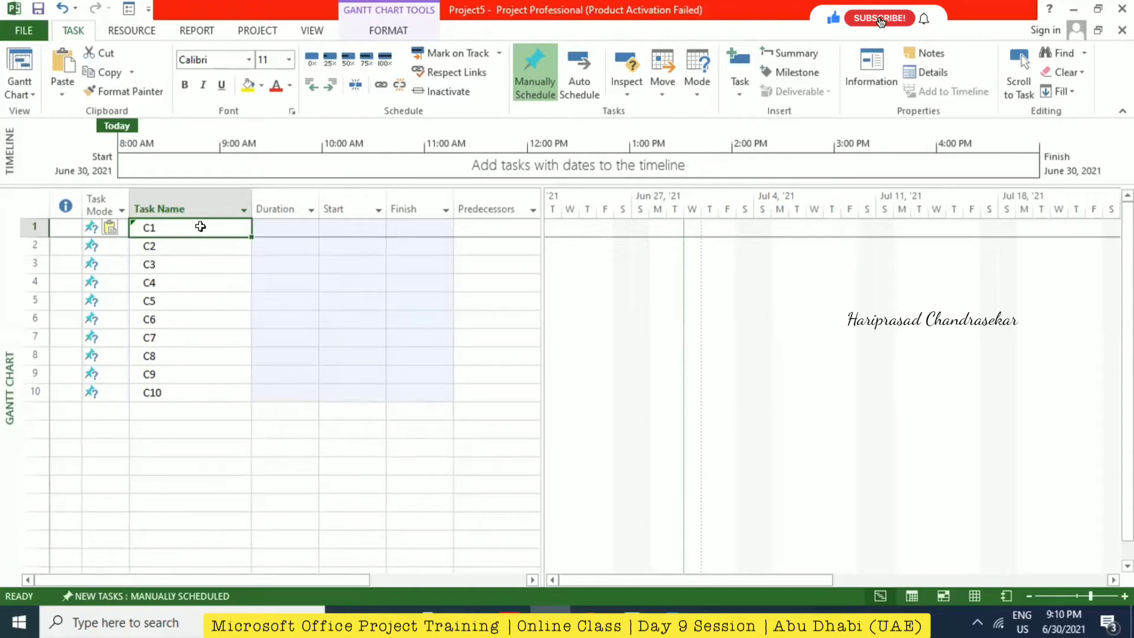
Set tasks C1 to C10 to Auto Schedule and link them in sequence.
left_click(198, 342, "shift")
left_click(201, 387, "shift")
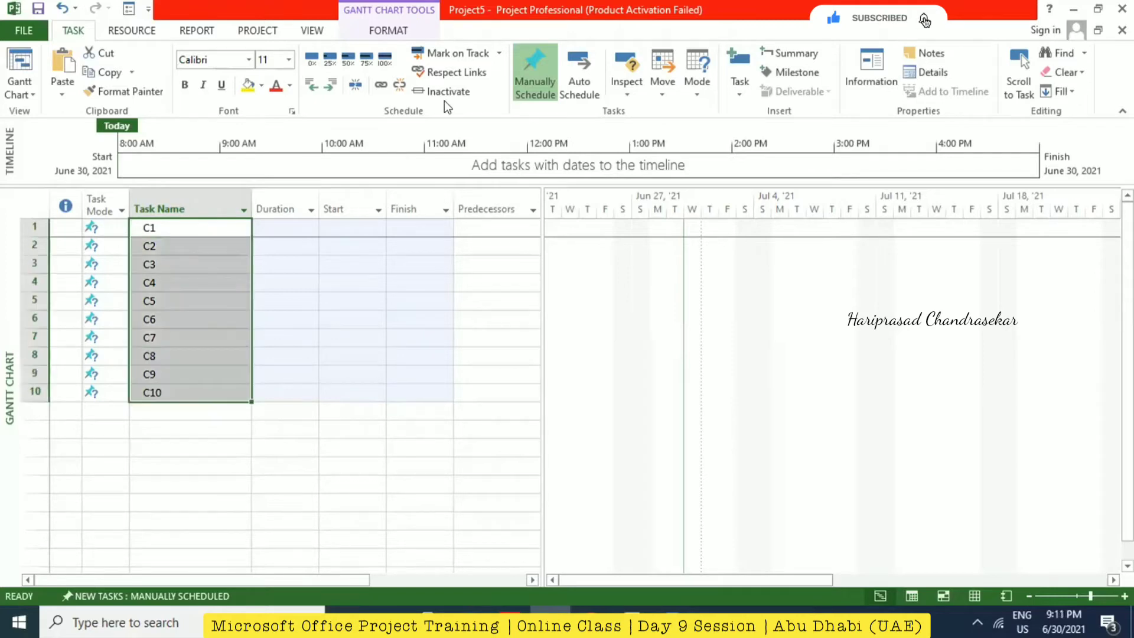
left_click(577, 71)
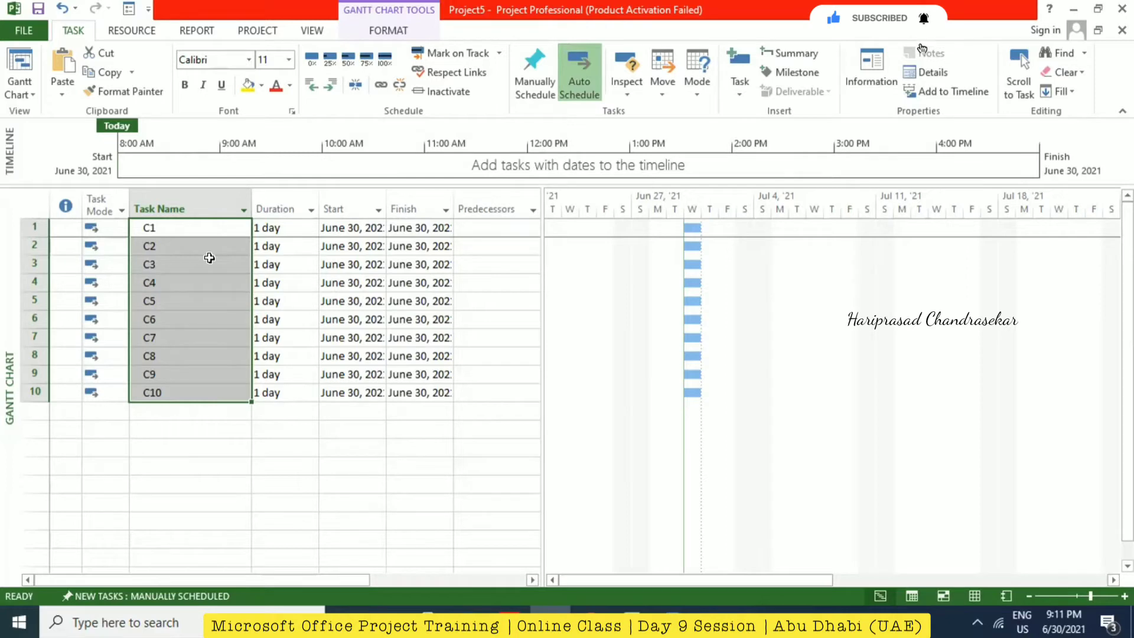
left_click(380, 88)
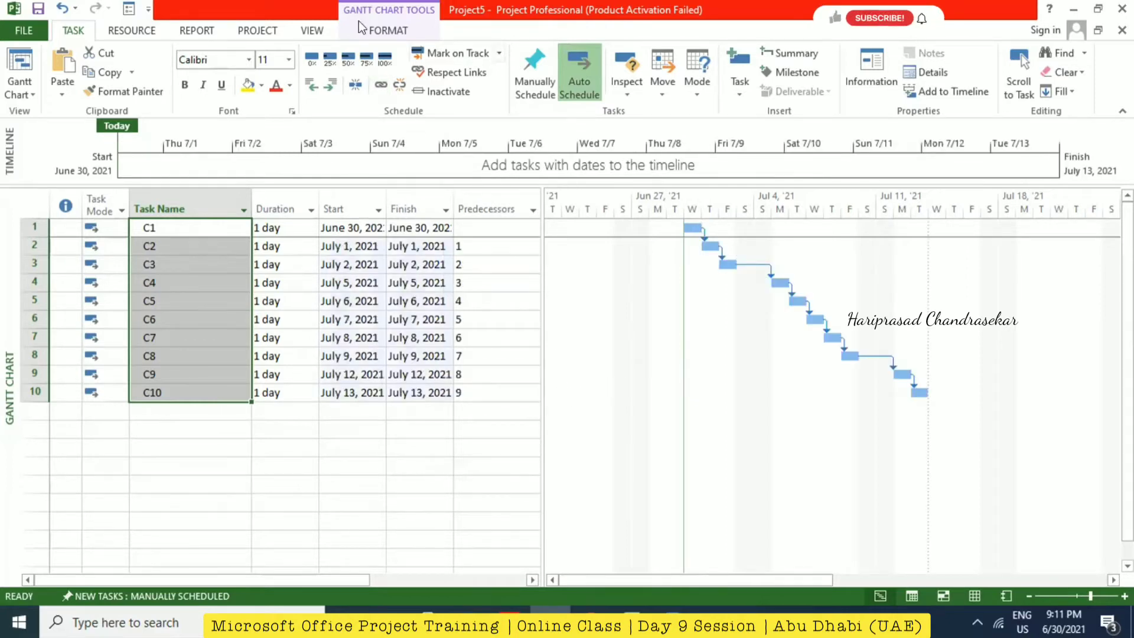
Show critical tasks on the Gantt chart bars.
left_click(378, 30)
left_click(317, 52)
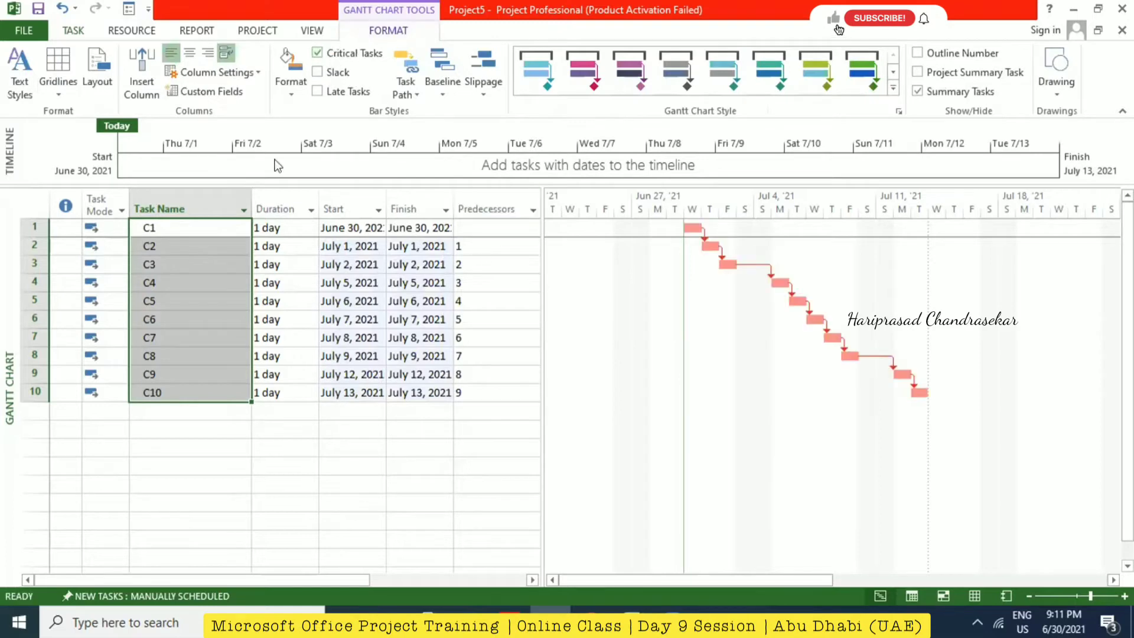
left_click(83, 31)
left_click(235, 449)
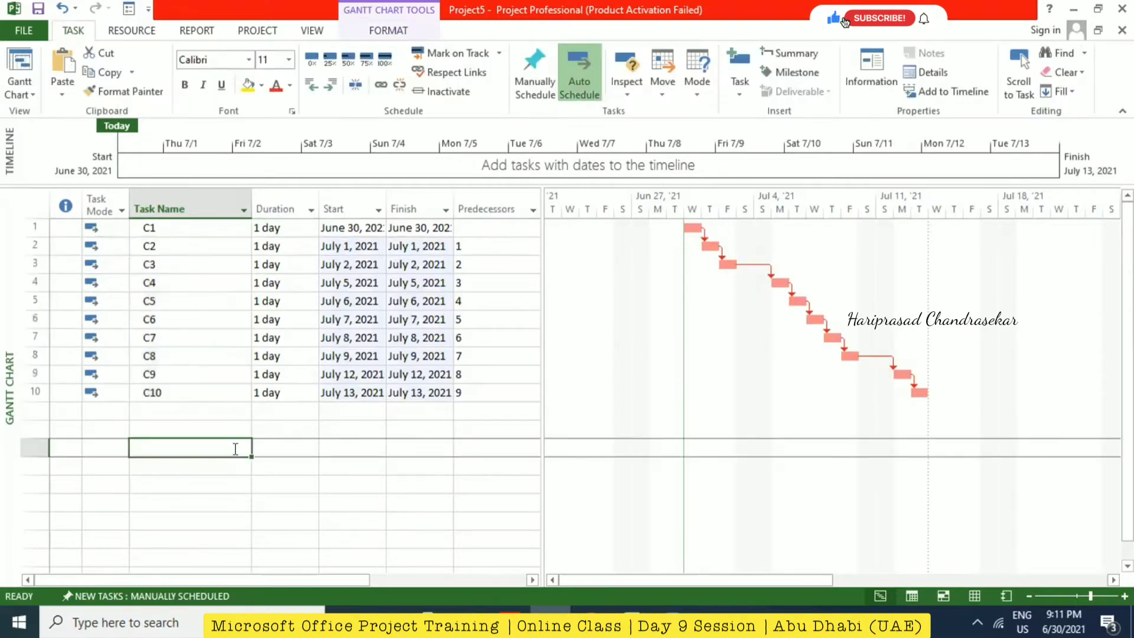
Create a resource named R and assign it to all tasks from C1 to C10.
left_click(189, 228)
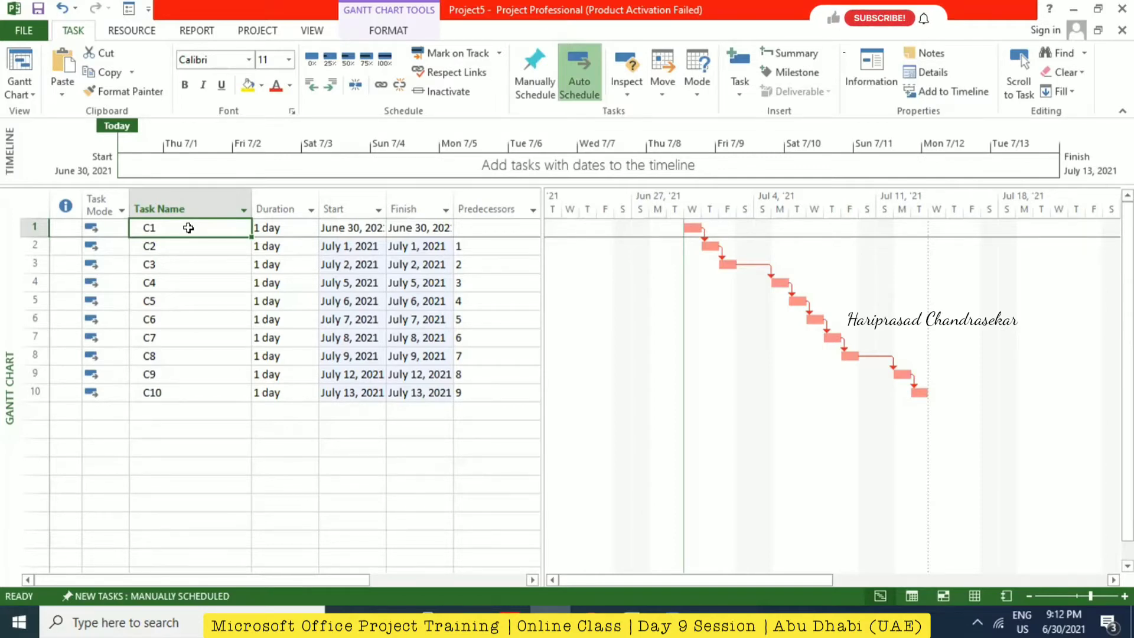
left_click_drag(189, 228, 210, 388)
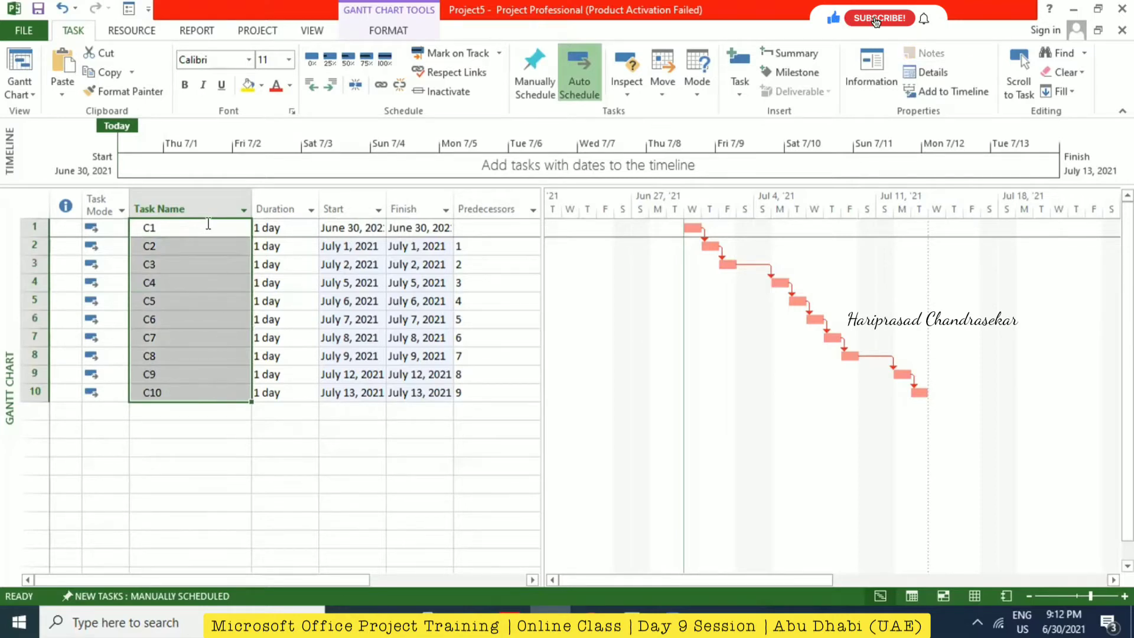
right_click(230, 228)
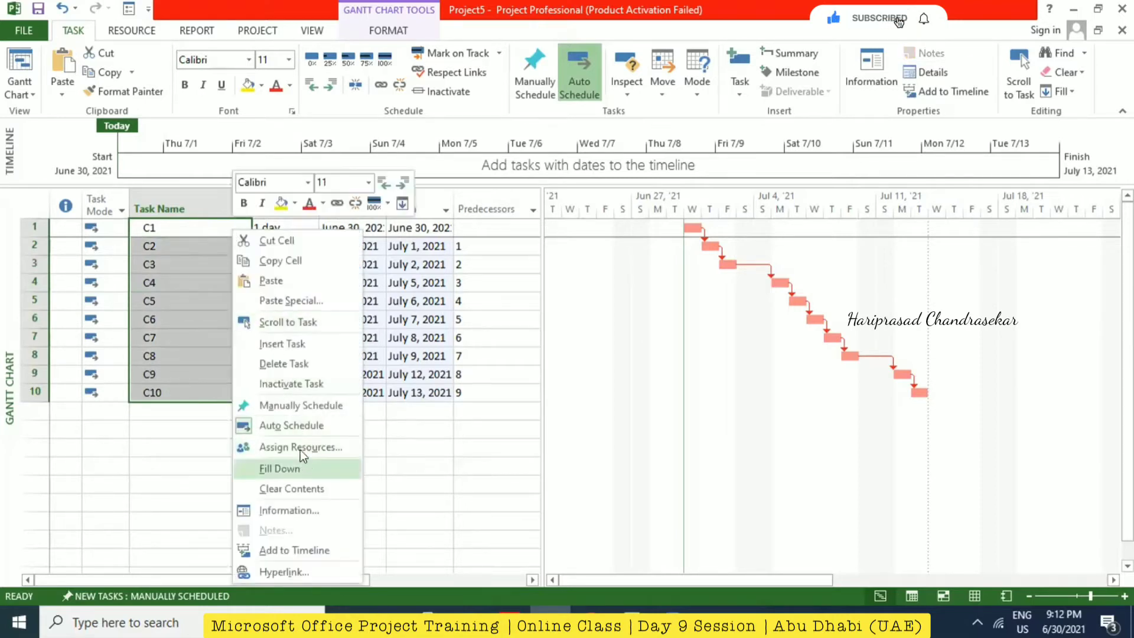
left_click(558, 375)
key("alt+F10")
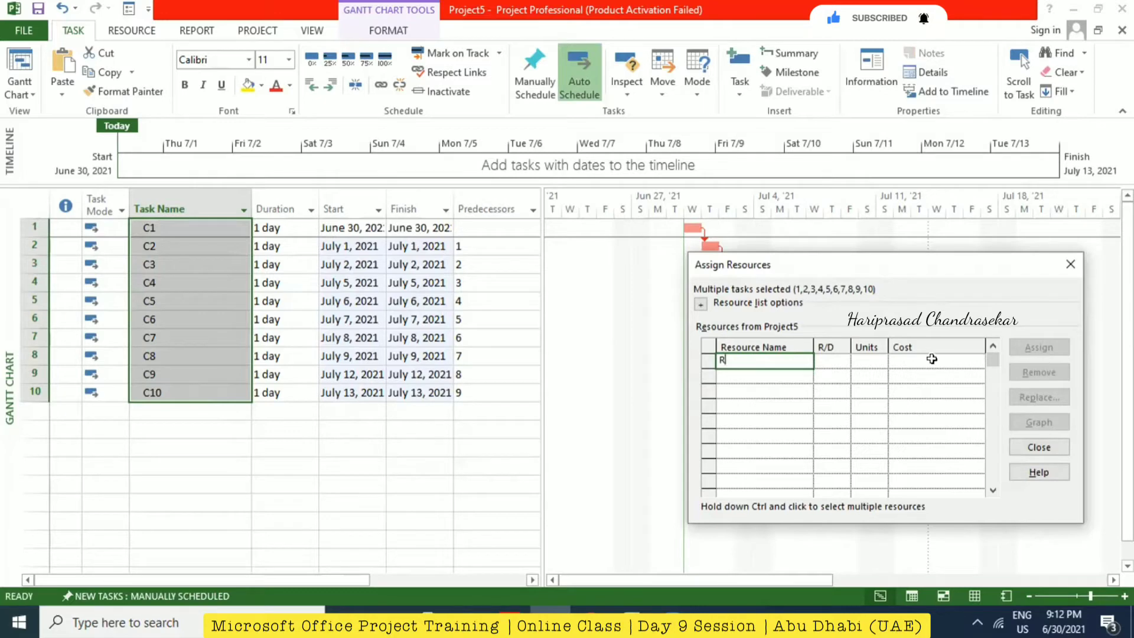
left_click(1030, 347)
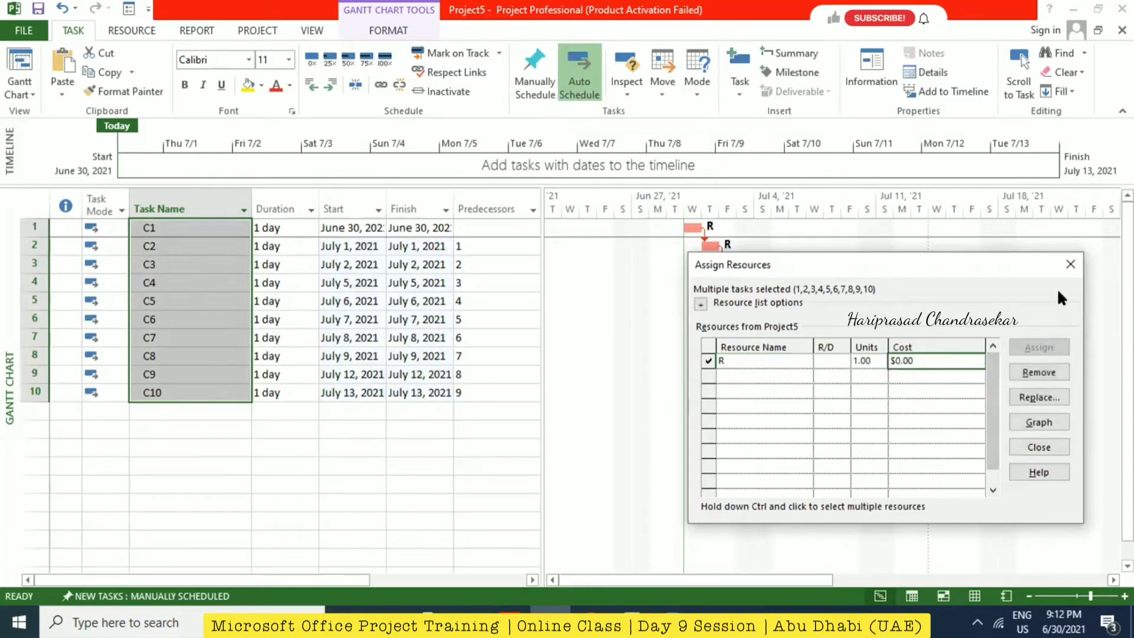
left_click(1070, 264)
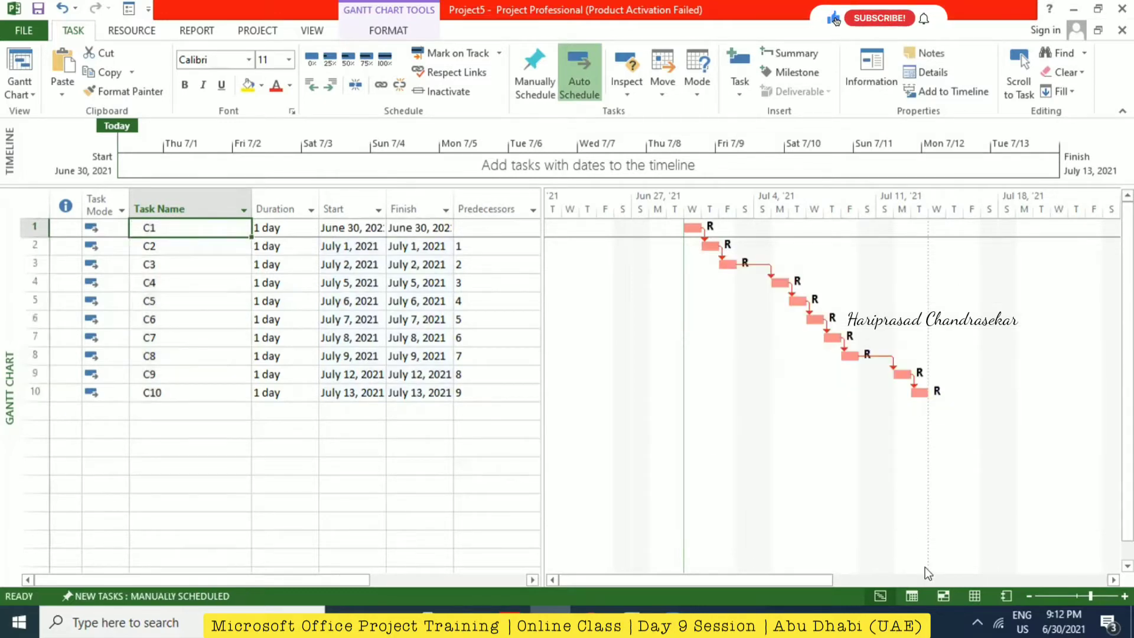
Open the Resource Sheet and change resource R's type to Cost, accepting the effect on its existing assignments.
left_click(975, 596)
left_click(232, 215)
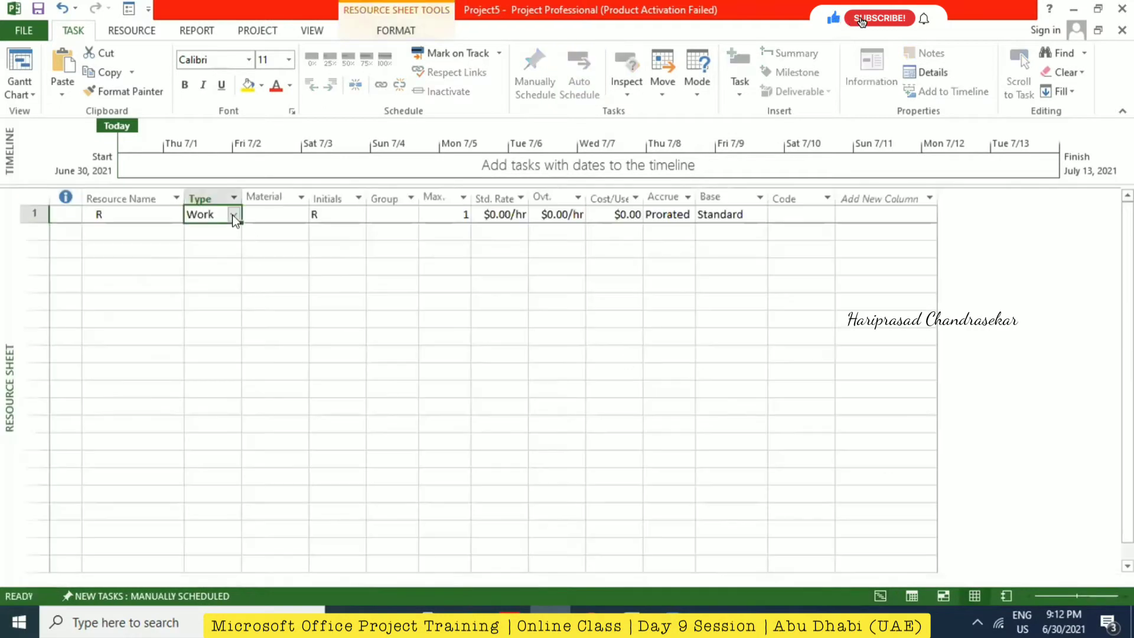
left_click(234, 215)
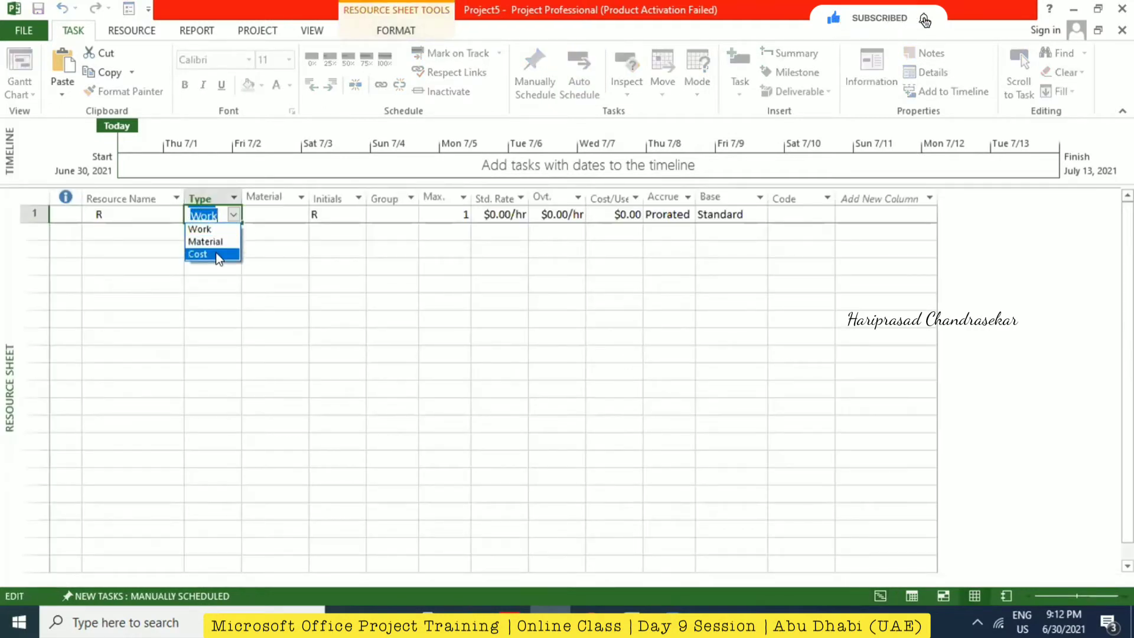
left_click(215, 253)
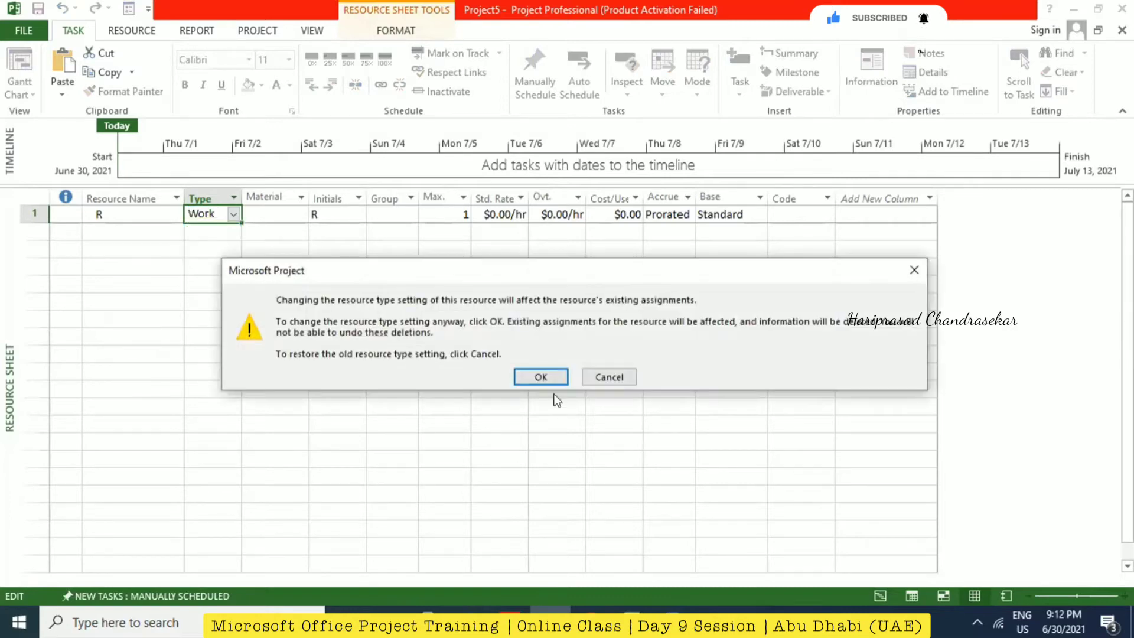
left_click(540, 377)
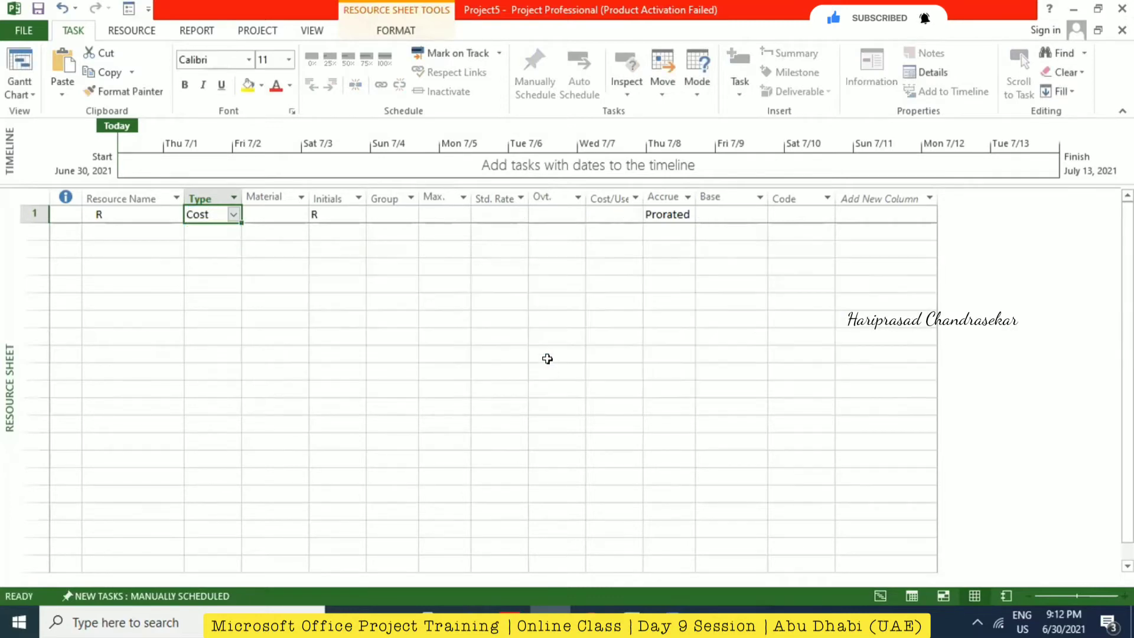
Change resource R's type back to Work, accepting the effect on its existing assignments.
left_click(329, 243)
left_click(220, 214)
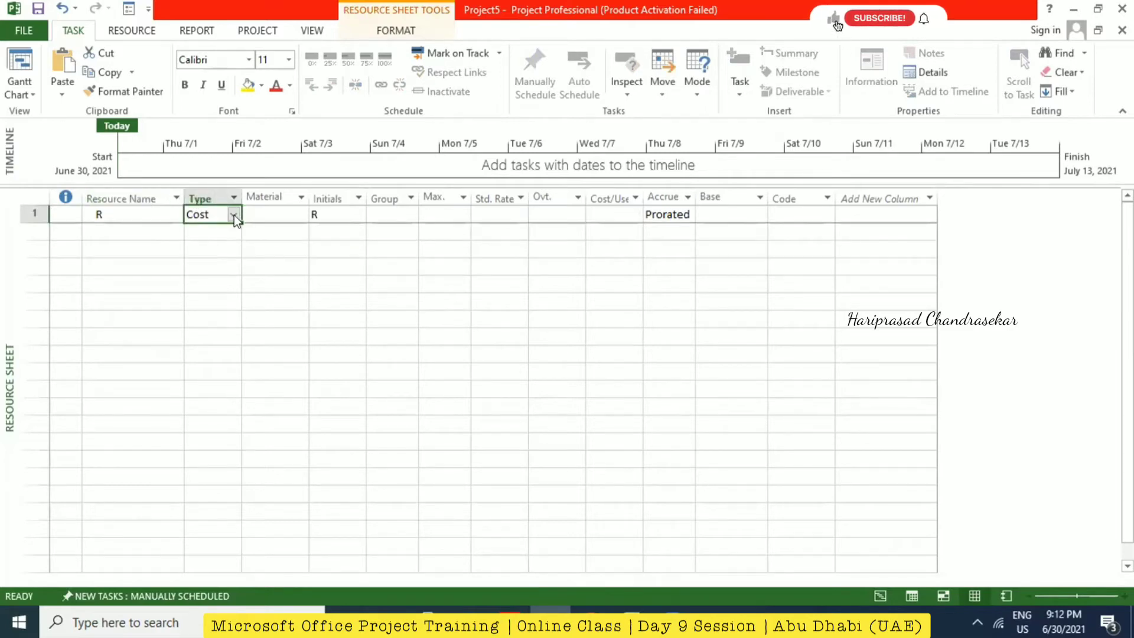
left_click(234, 215)
left_click(228, 227)
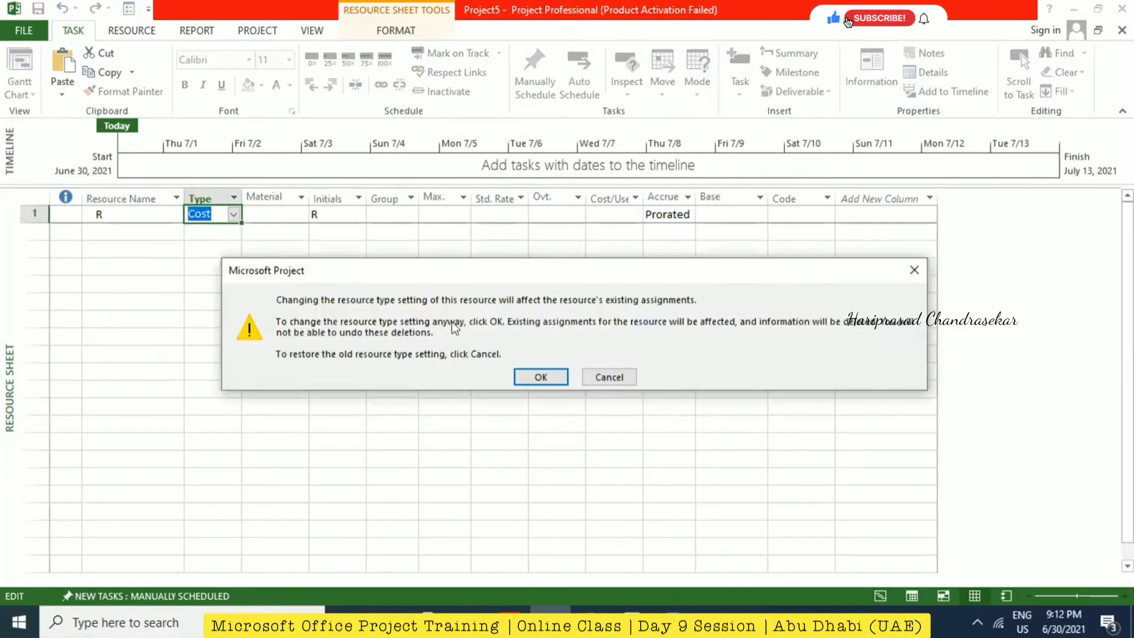
left_click(541, 377)
Set resource R's standard rate to 100/d and widen the rate column to fit its contents.
left_click(499, 216)
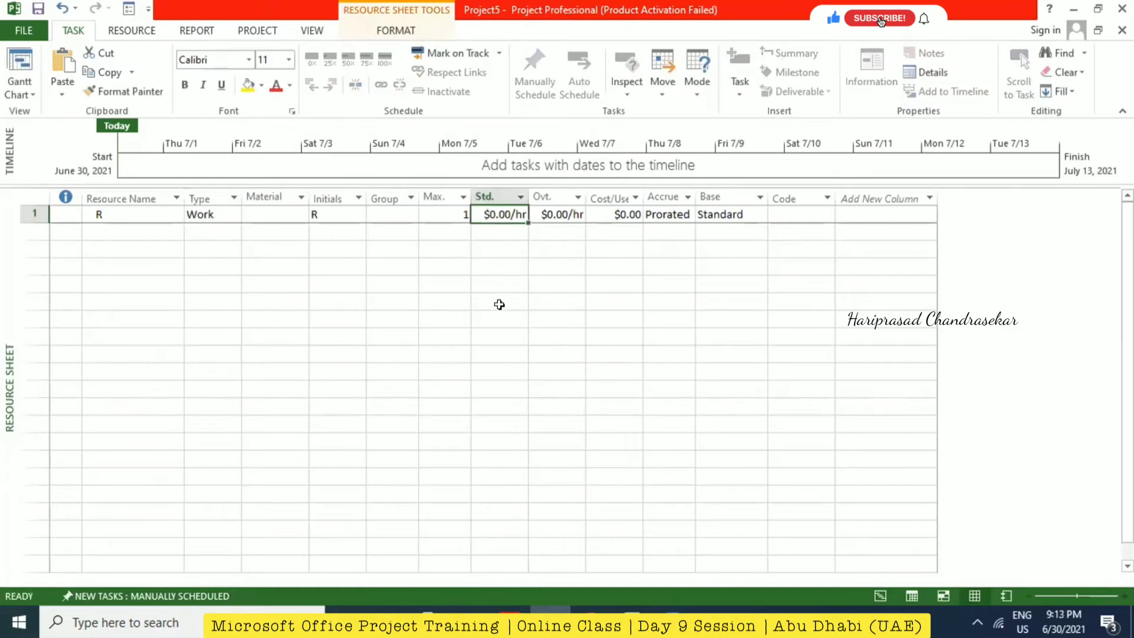
type("100/d")
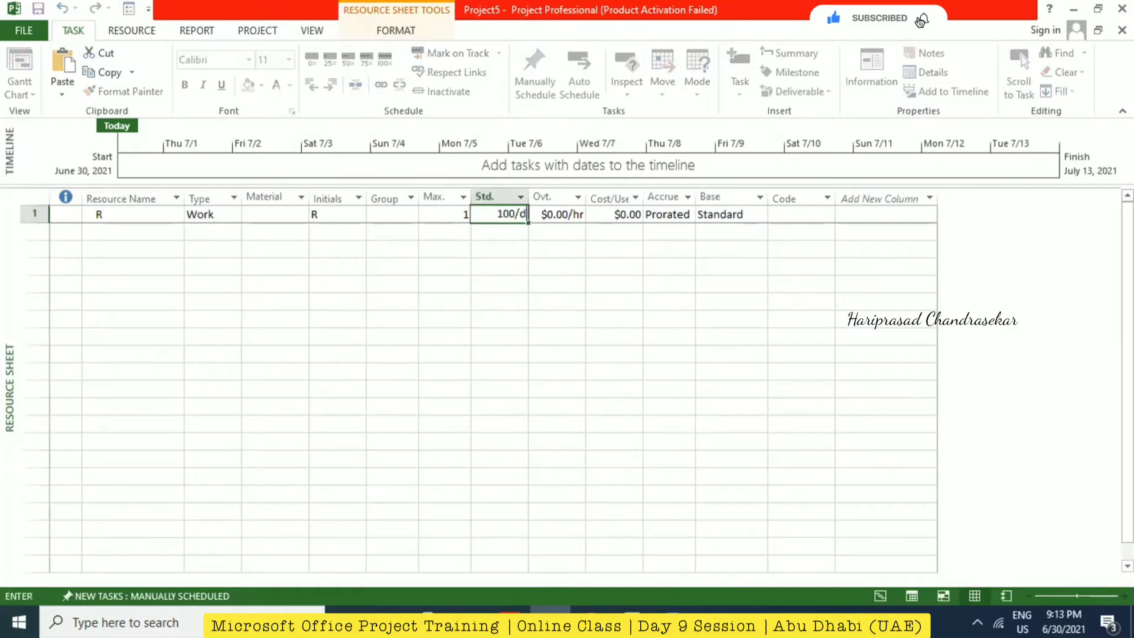
key("Return")
double_click(529, 197)
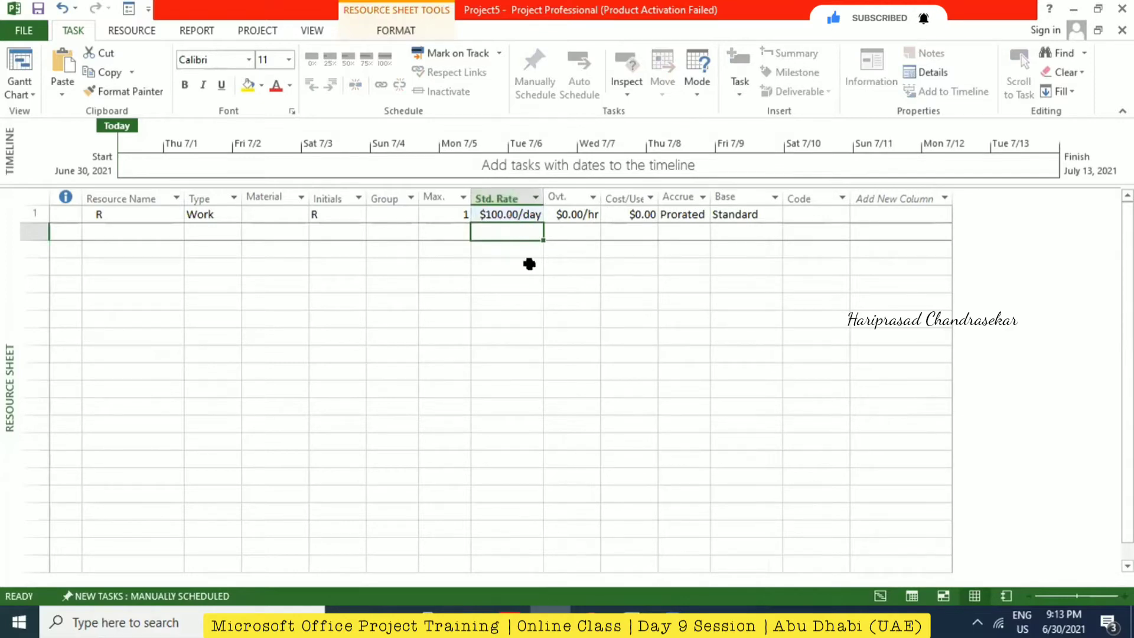
Return to the Gantt Chart view and add a Cost column after the Resource Names column.
left_click(880, 596)
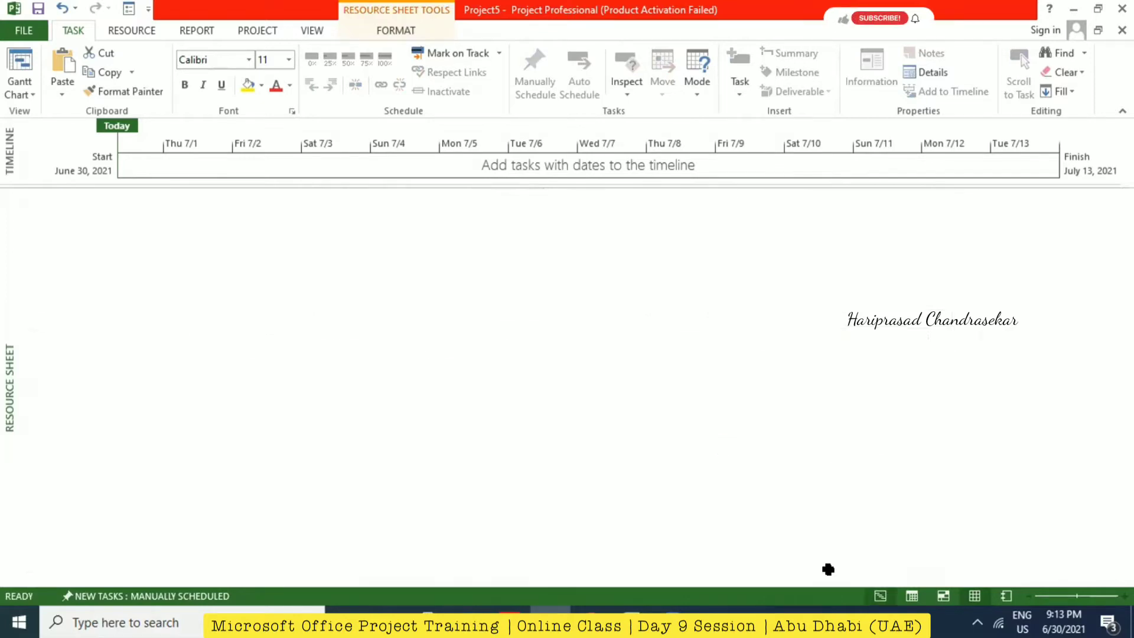
left_click_drag(372, 574, 521, 569)
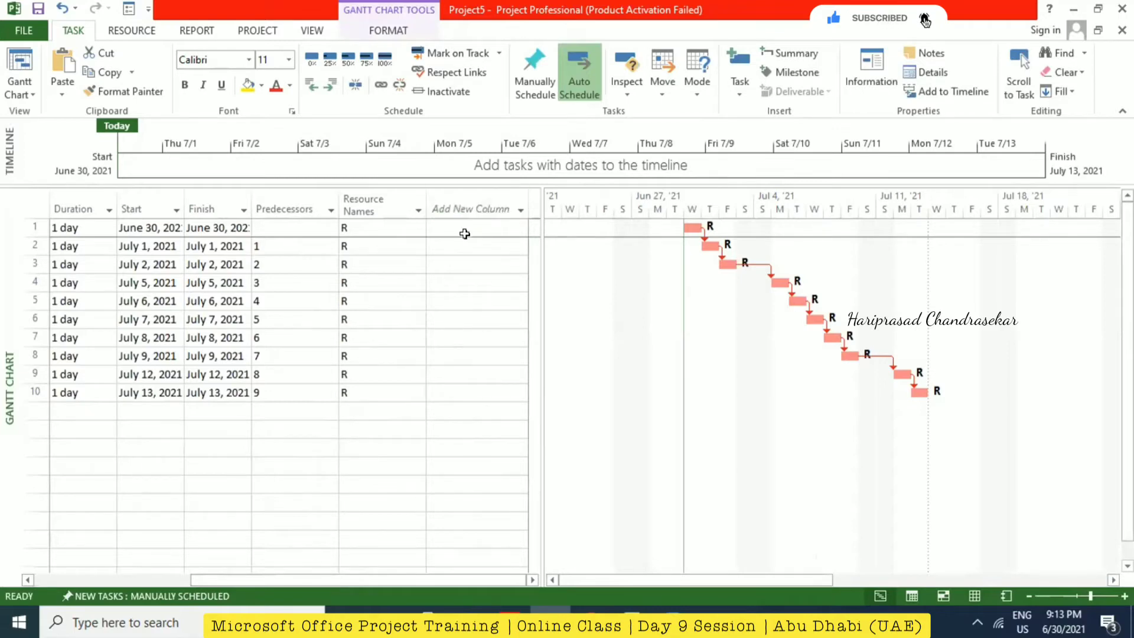
left_click(464, 208)
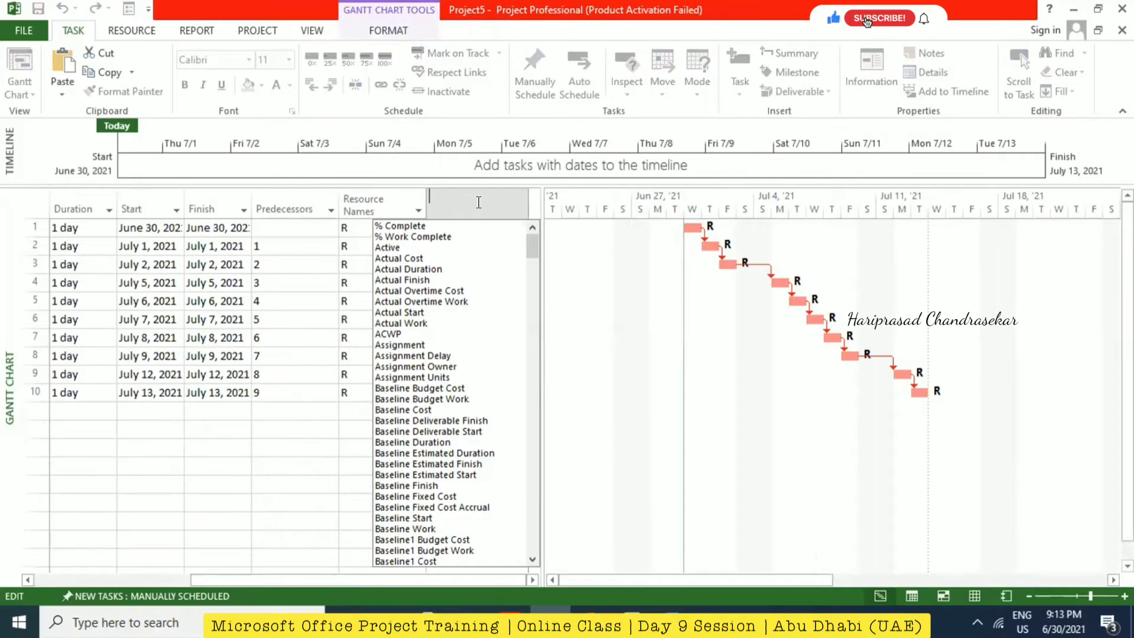
type("Cost")
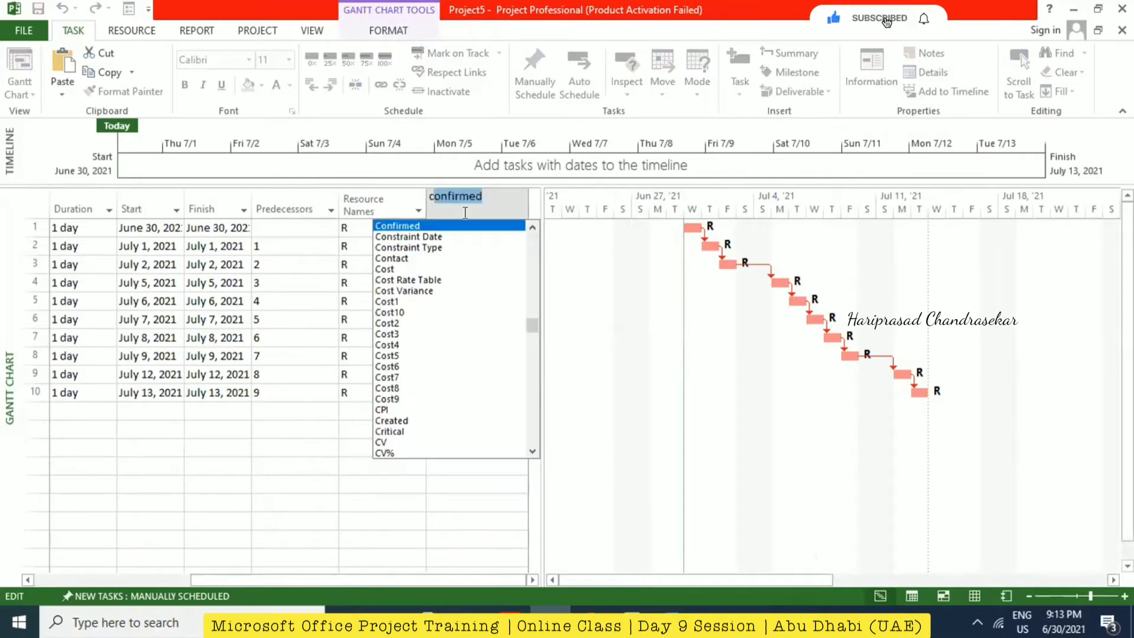
key("Return")
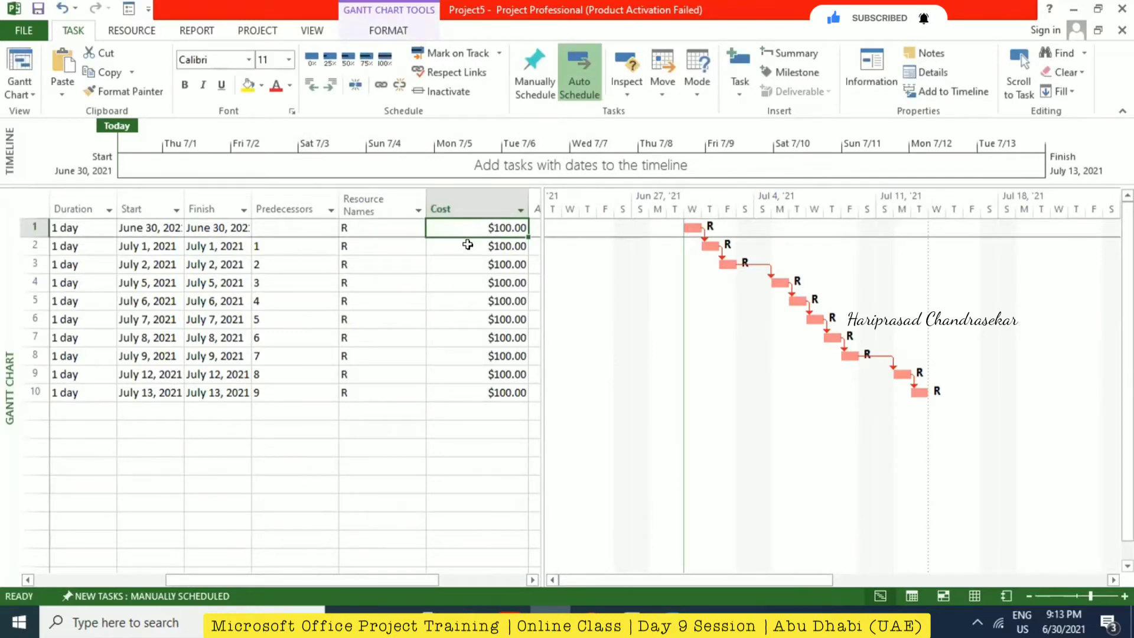
Show the project summary task above the task list.
left_click(381, 31)
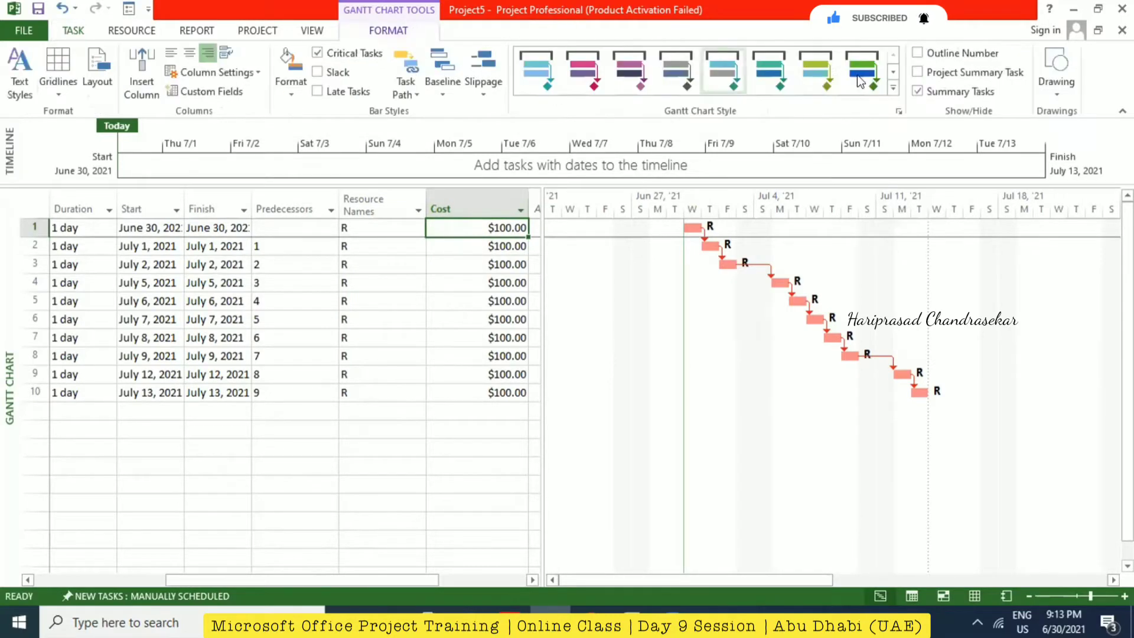
left_click(972, 72)
left_click_drag(346, 575, 101, 542)
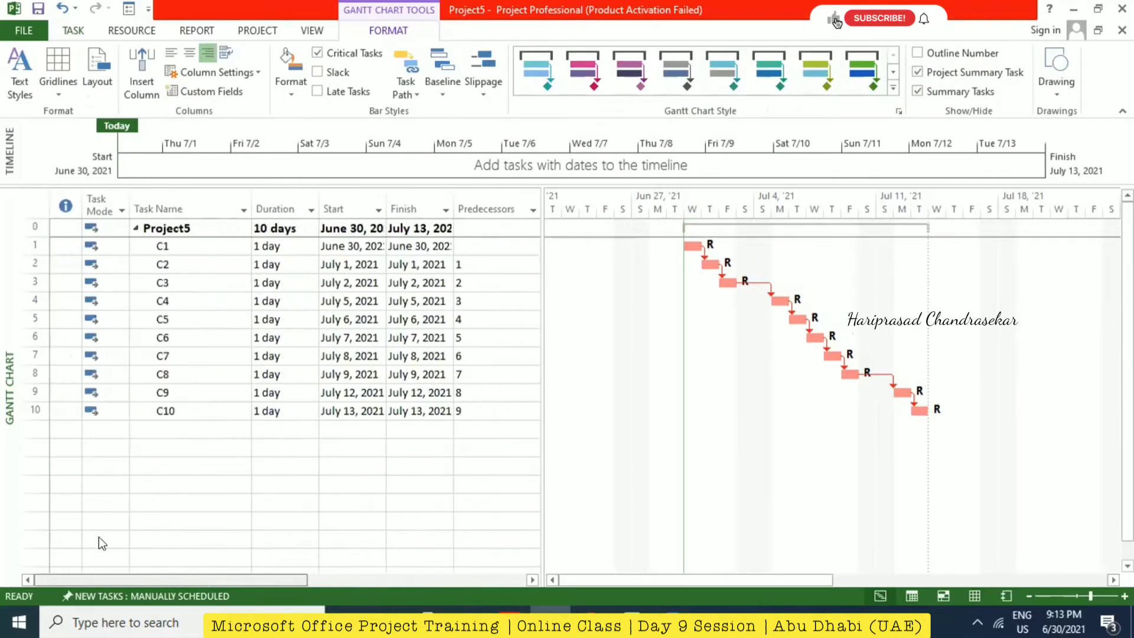
Open the project statistics from the project information to examine the overall dates, duration, work and cost.
left_click(173, 228)
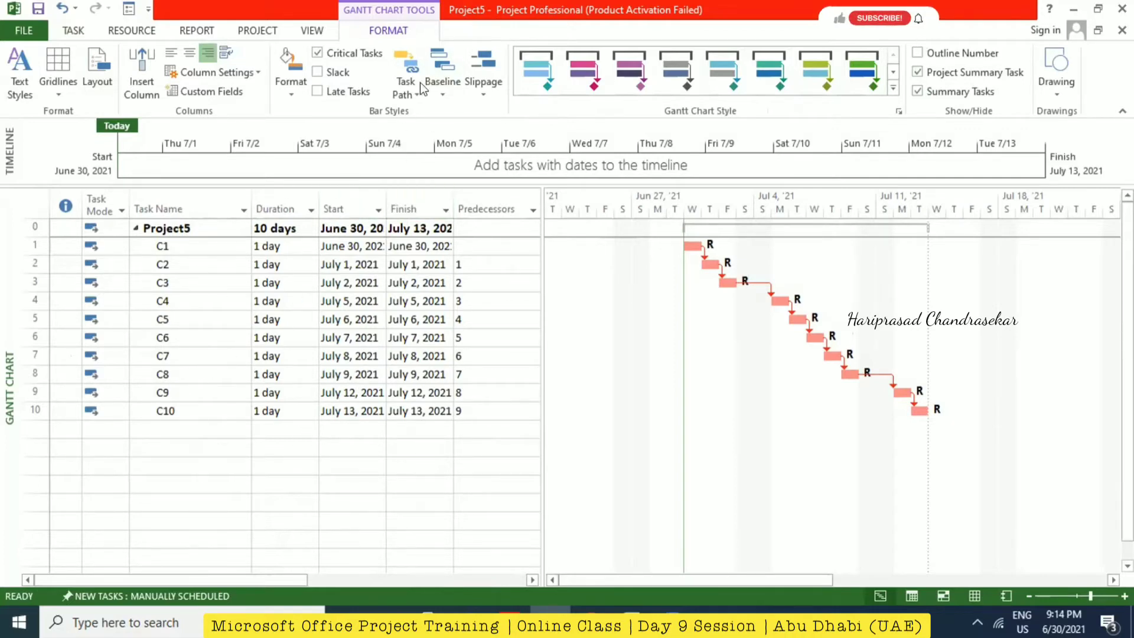
left_click(258, 30)
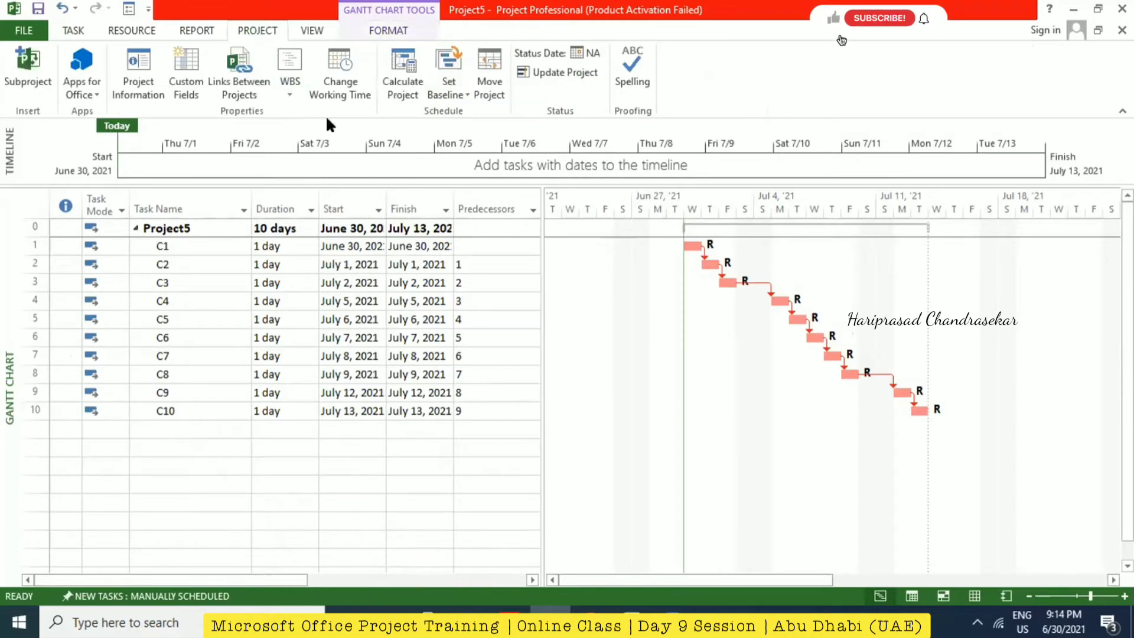
left_click(151, 80)
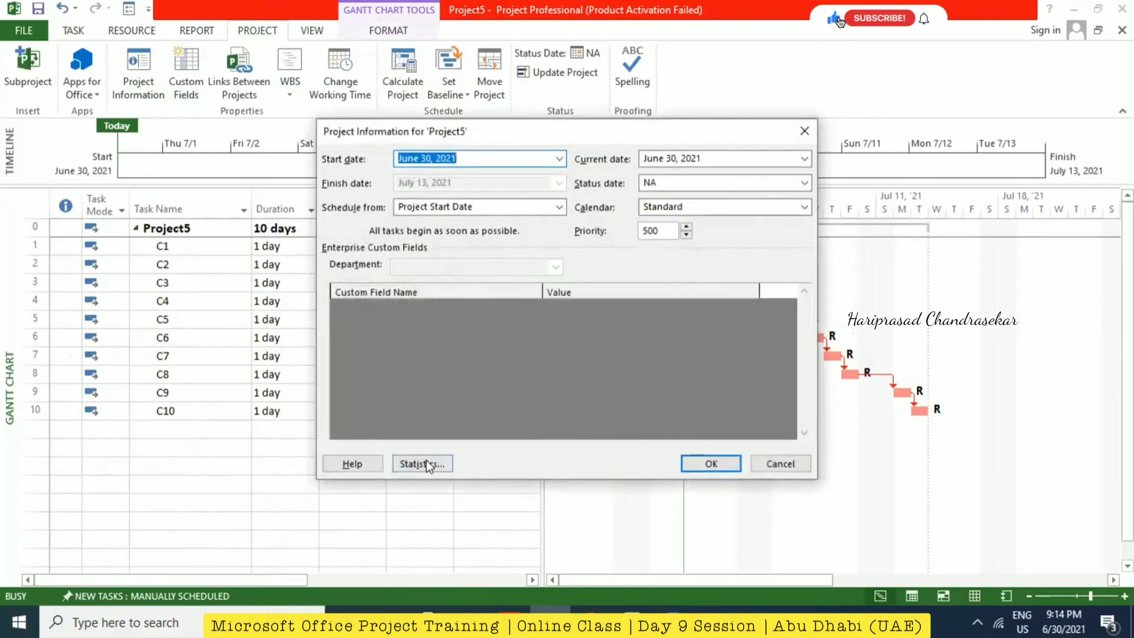
left_click(427, 461)
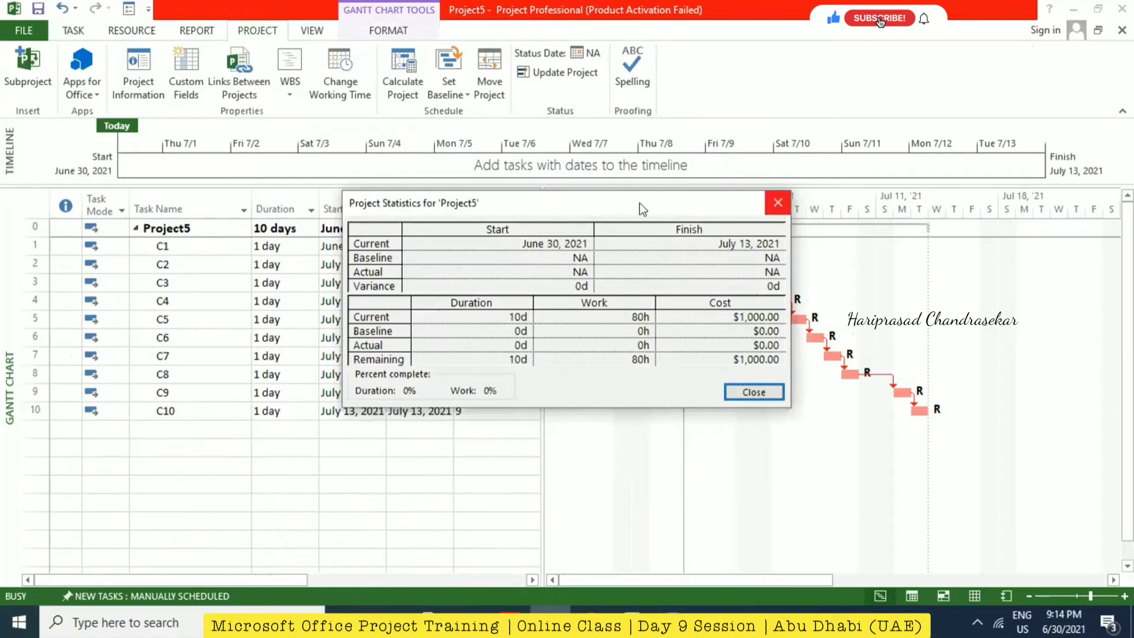
Close the project statistics and set the baseline for the entire project.
left_click(779, 176)
left_click(778, 202)
left_click(449, 82)
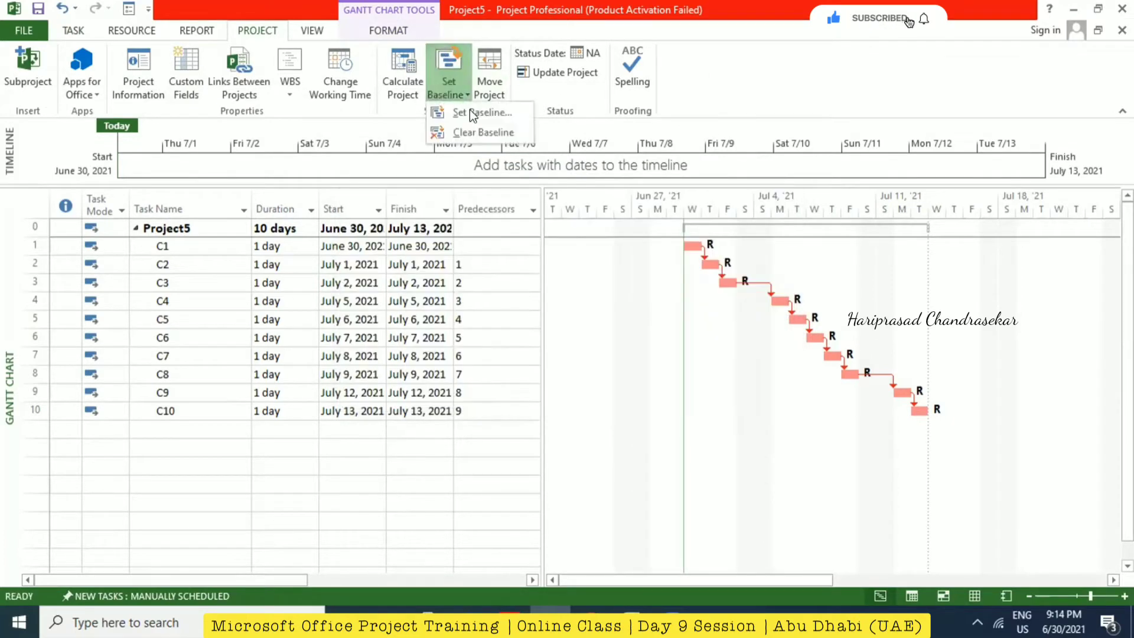
left_click(472, 113)
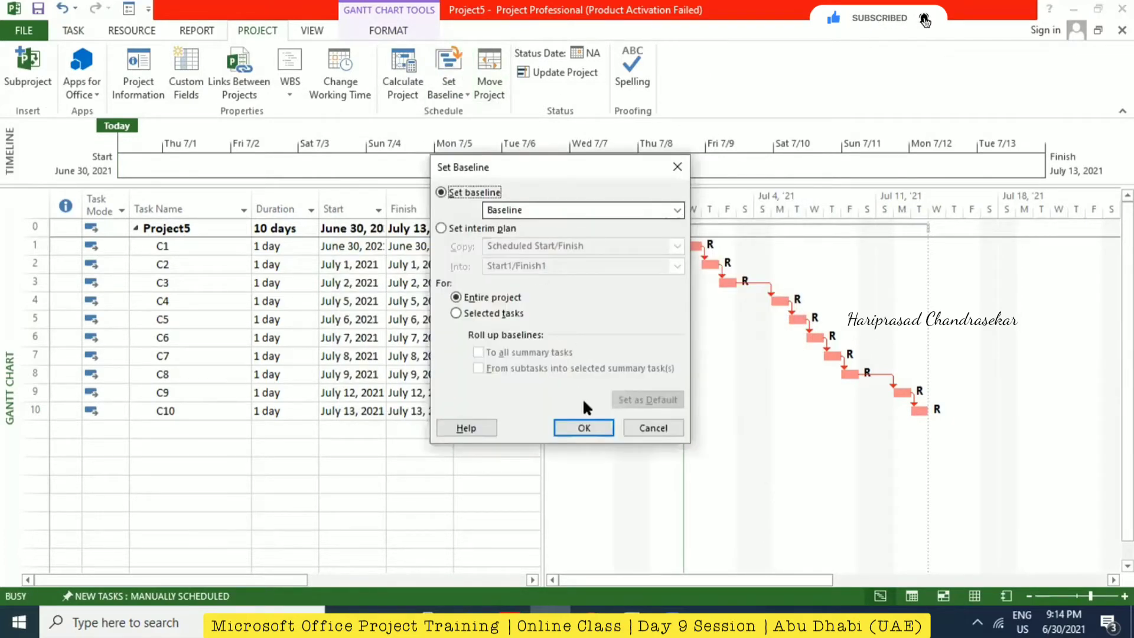
left_click(583, 424)
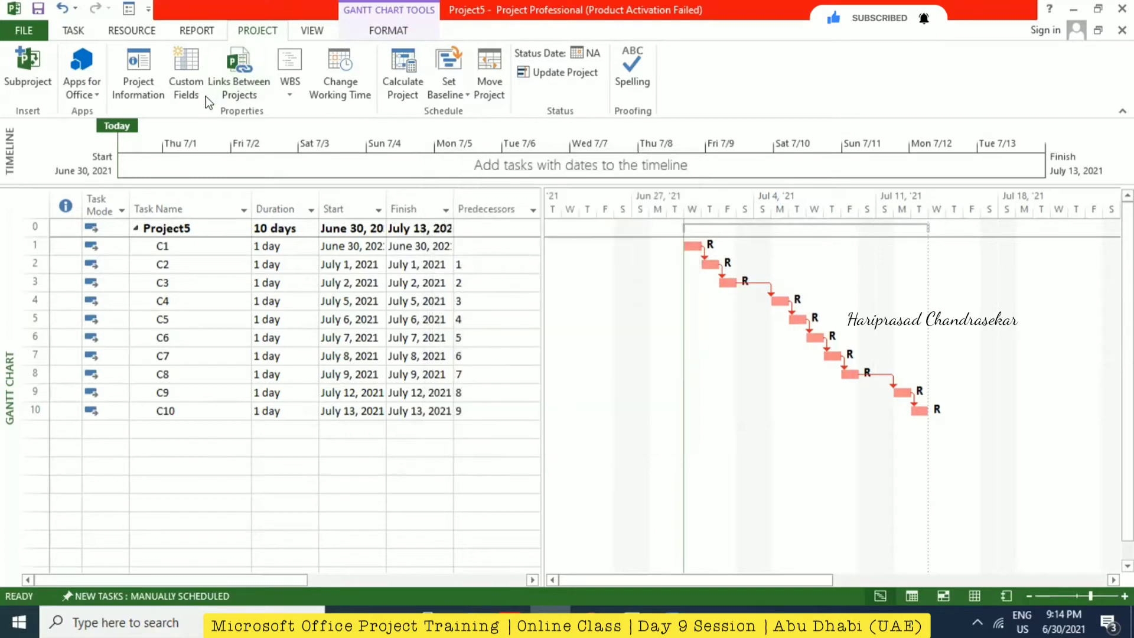
Reopen the project statistics to compare the baseline dates, duration, work and cost with the current figures.
left_click(138, 74)
left_click(418, 463)
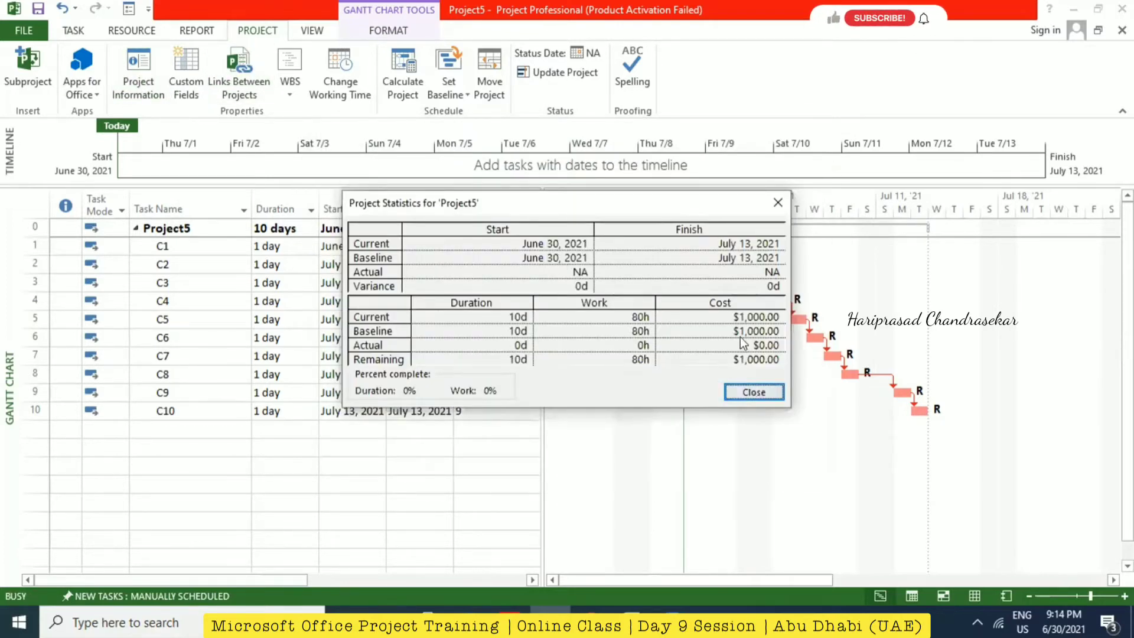
left_click(748, 393)
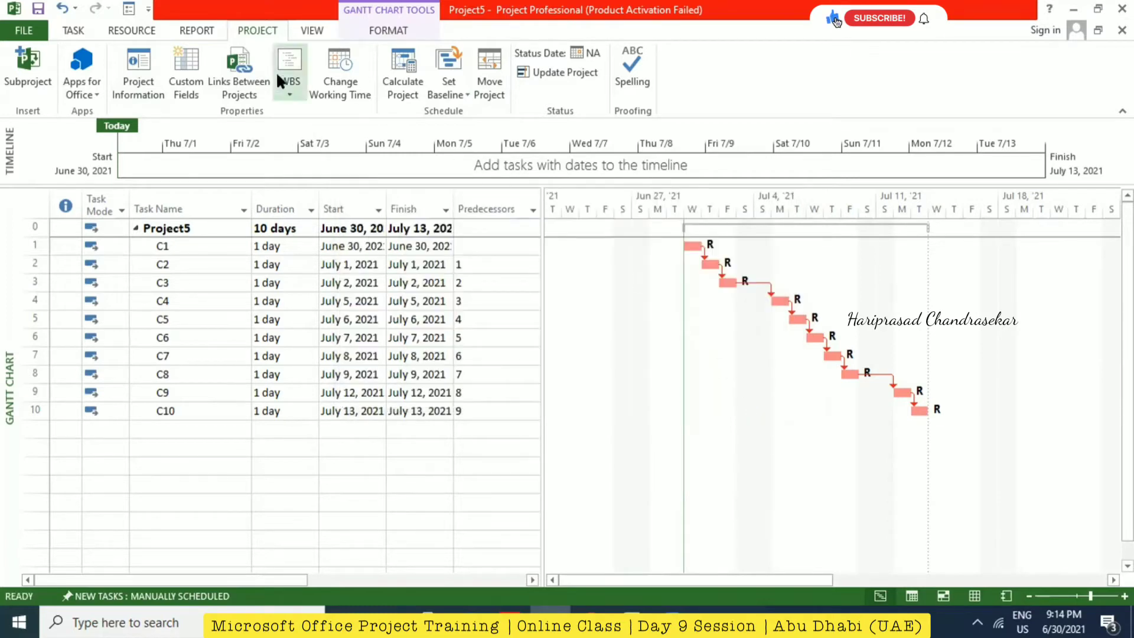
Display the saved baseline as bars in the Gantt chart.
left_click(388, 30)
left_click(443, 89)
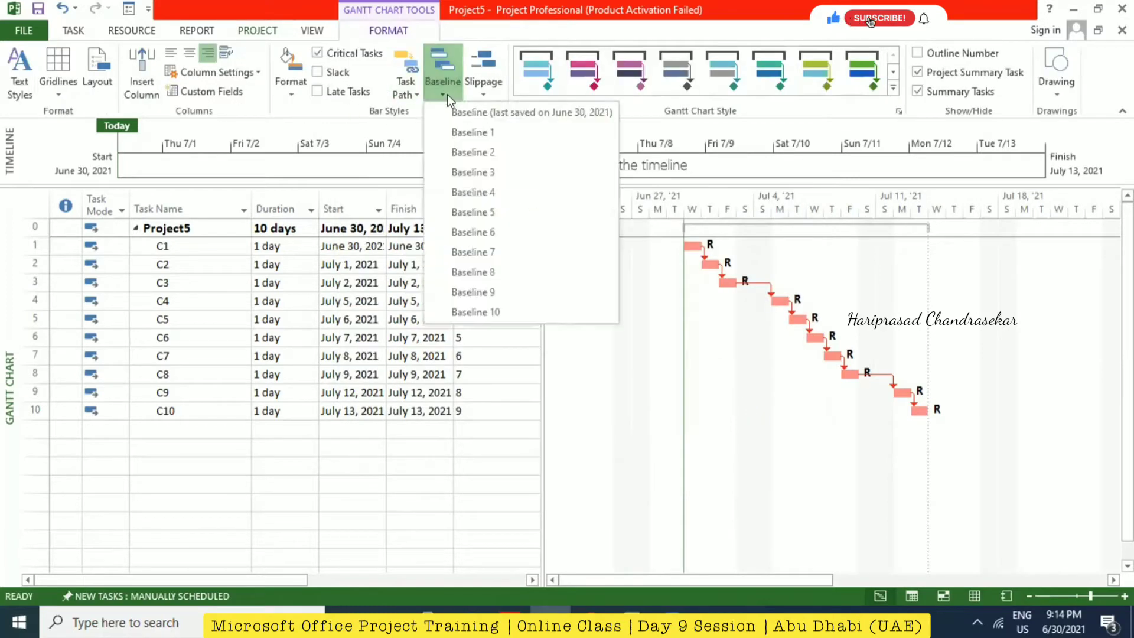
left_click(489, 112)
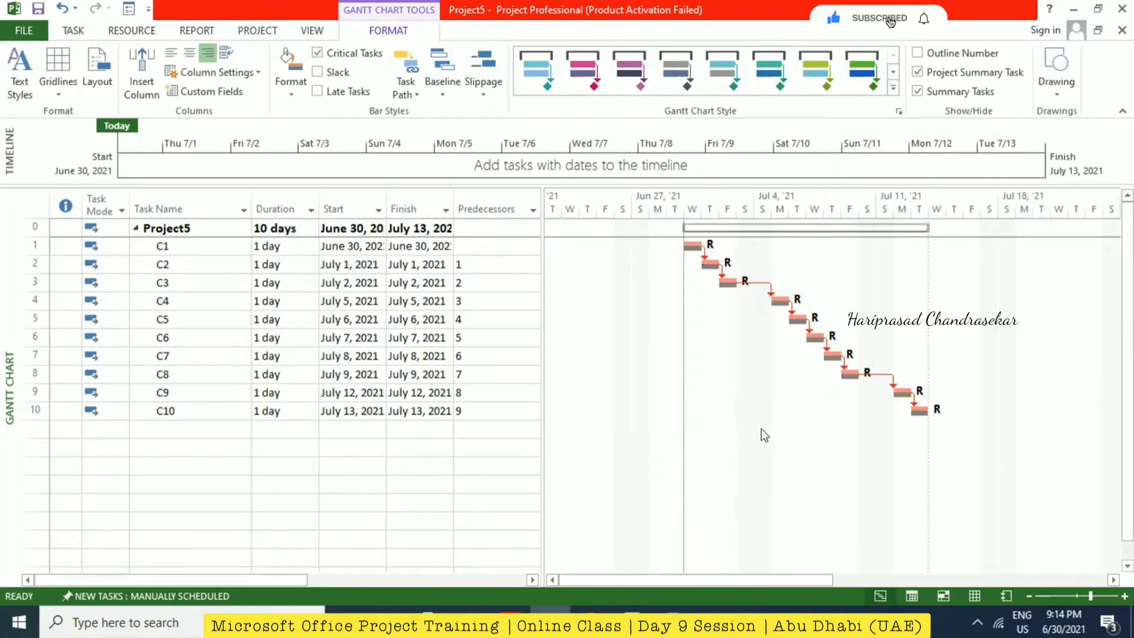
right_click(750, 439)
mouse_move(838, 522)
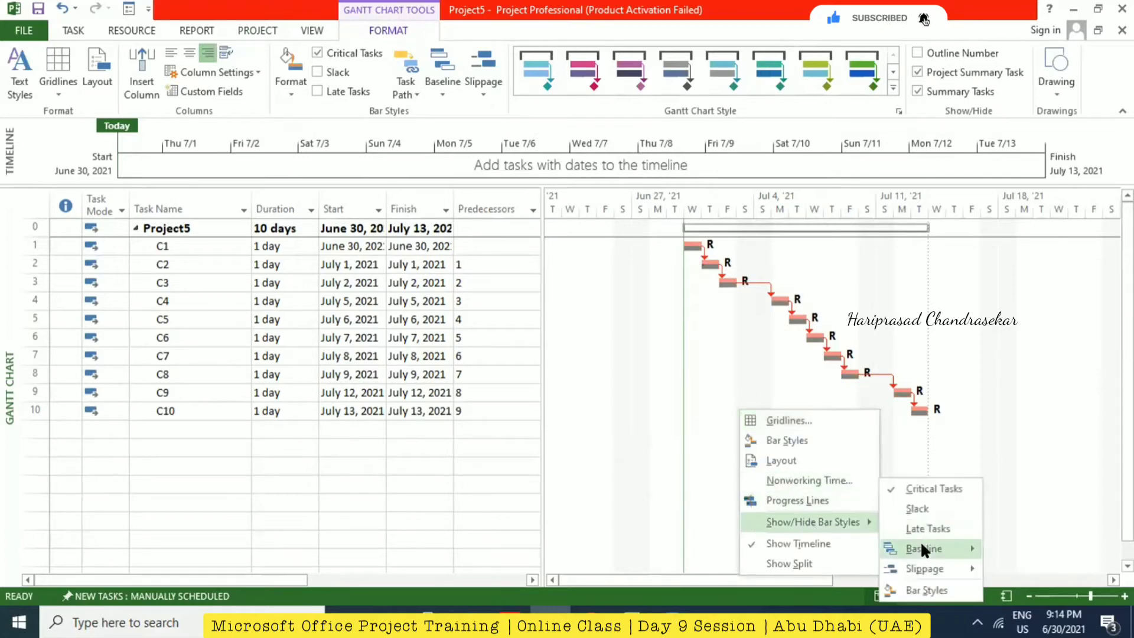
mouse_move(922, 547)
left_click(724, 352)
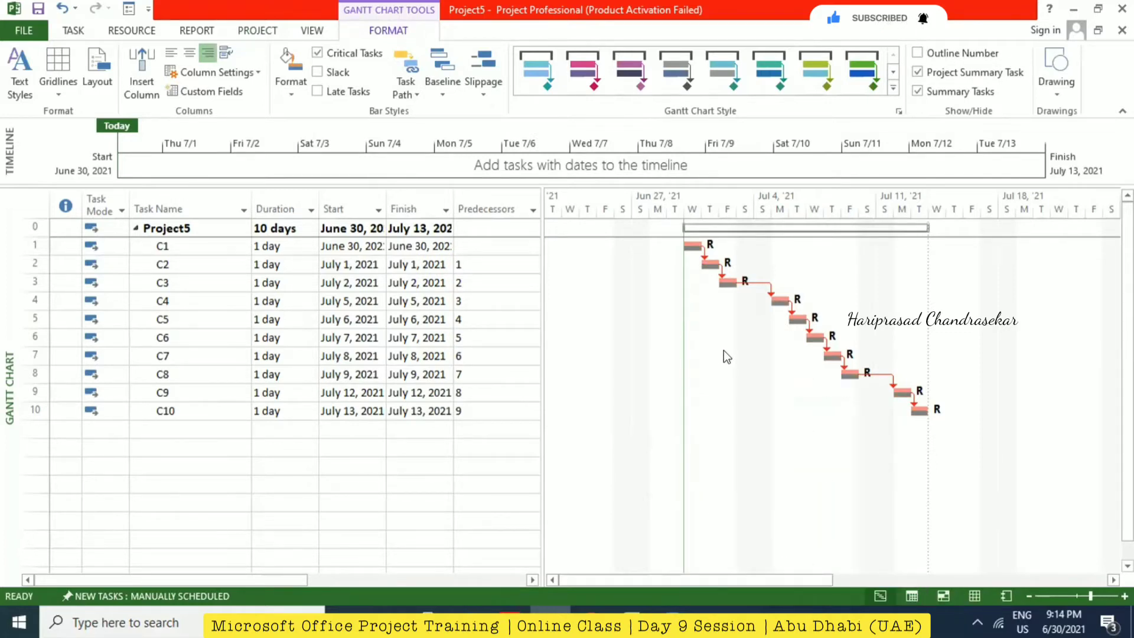
Hide the baseline bars in the Gantt chart and show them again.
left_click(444, 89)
left_click(488, 113)
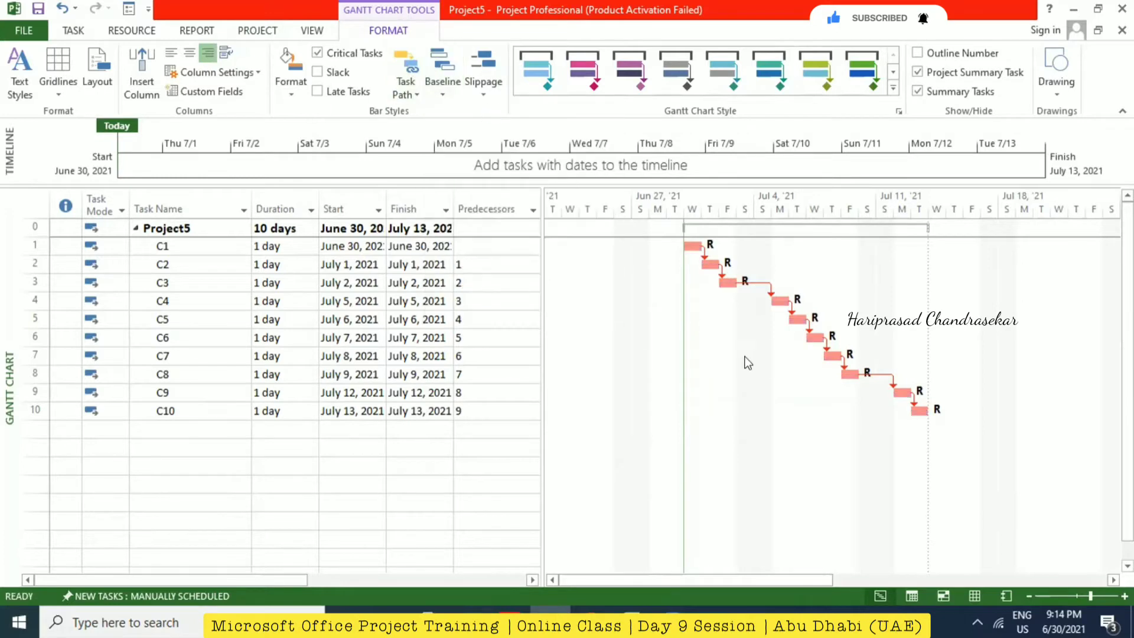
left_click(435, 88)
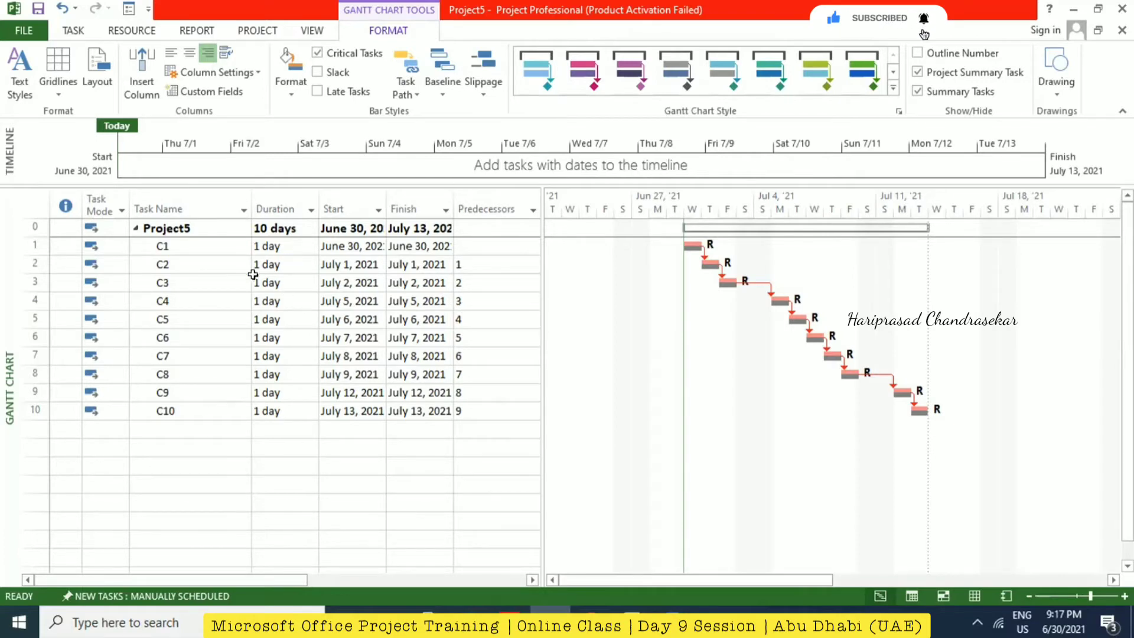
Set the project's status date to July 6, 2021, matching the start date of task C5.
left_click(355, 248)
left_click(349, 266)
left_click(345, 283)
left_click(345, 302)
left_click(348, 322)
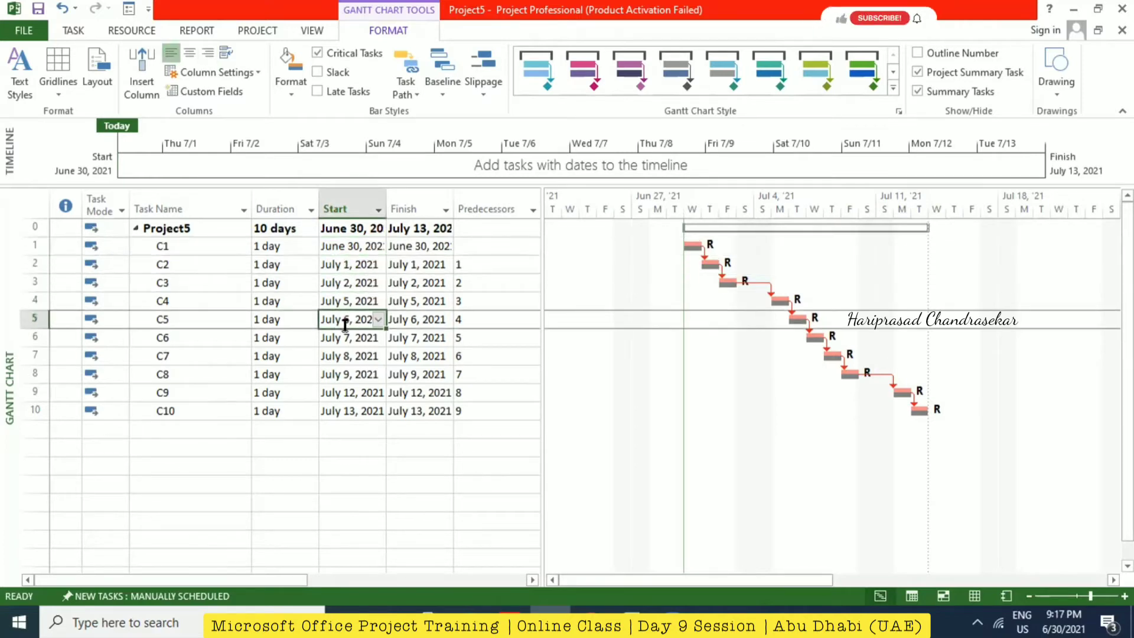
left_click(260, 31)
left_click(585, 53)
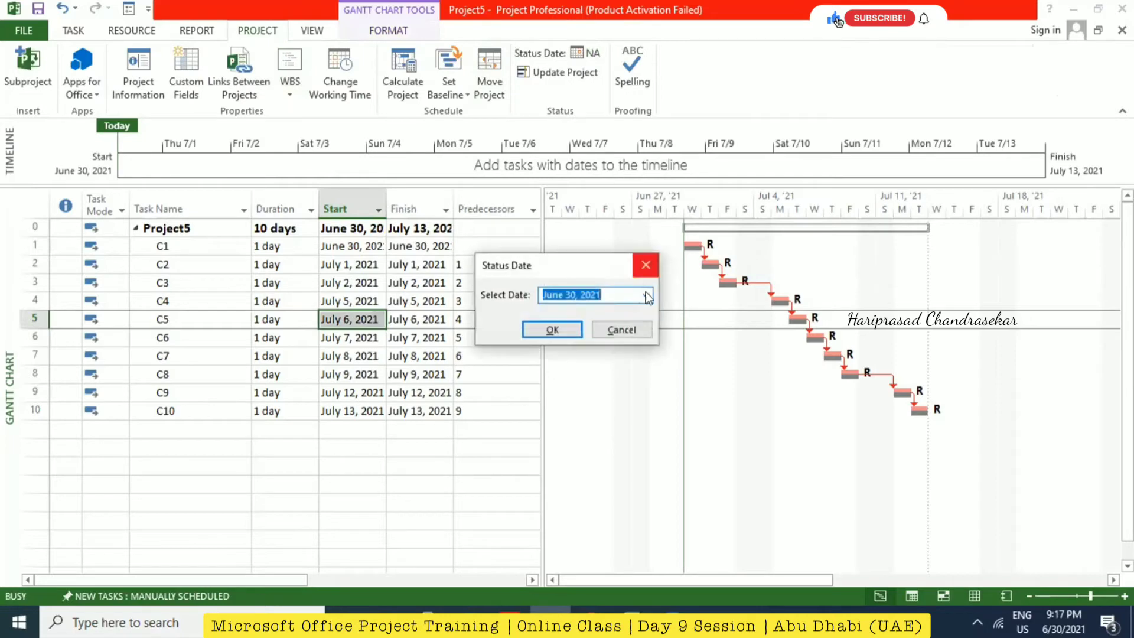
left_click(648, 295)
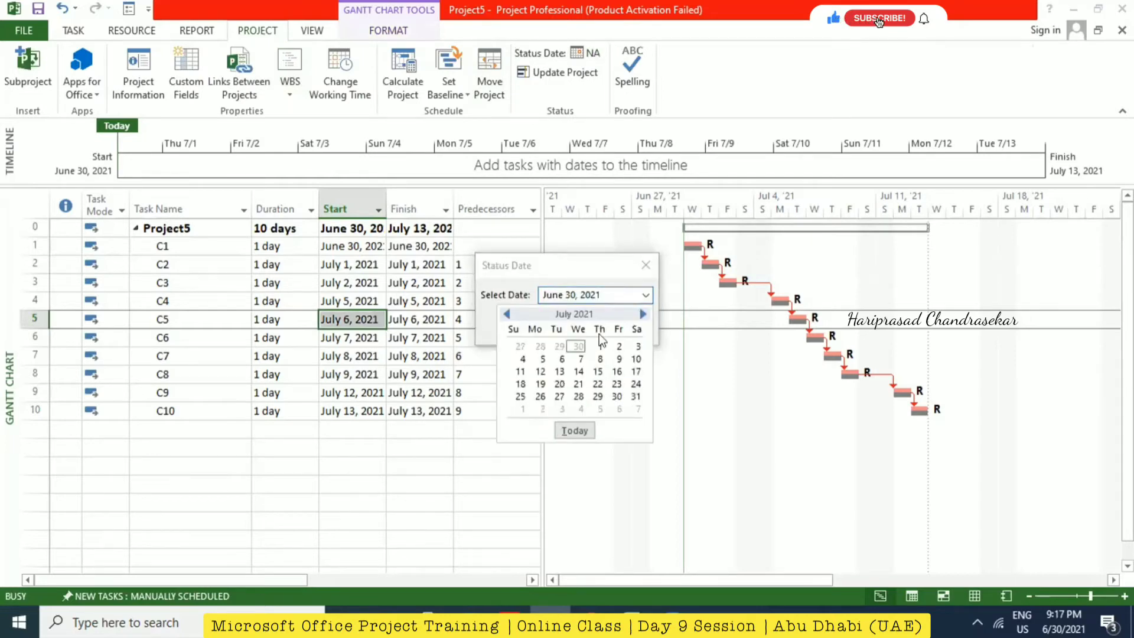
left_click(560, 360)
left_click(551, 329)
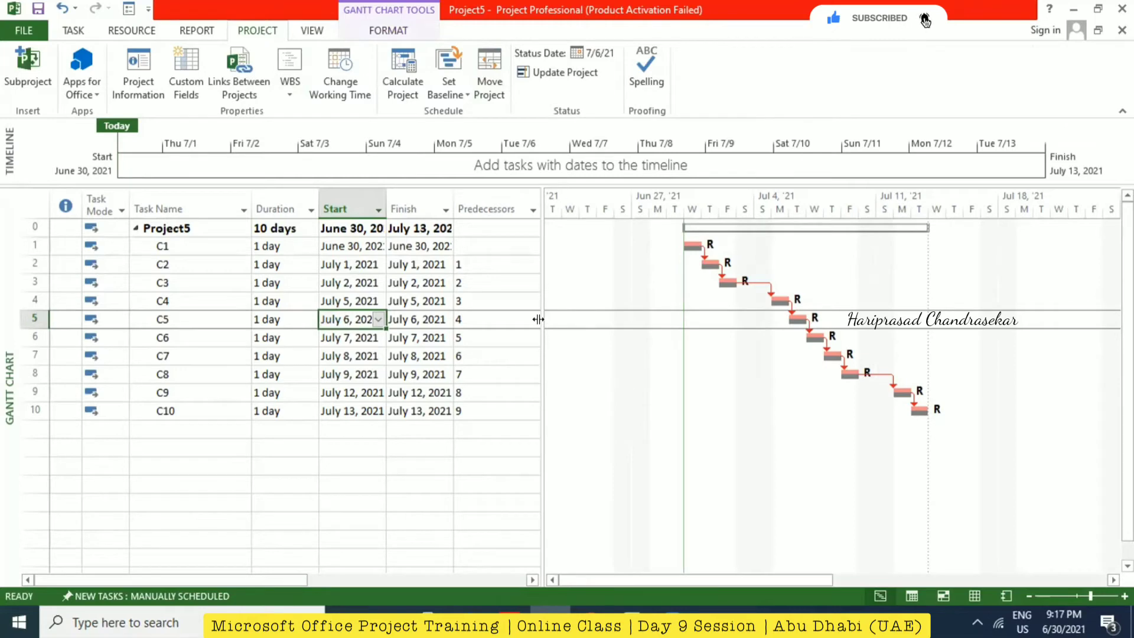
Format the Gantt chart's Status Date gridline as a solid yellow line.
right_click(793, 261)
left_click(844, 270)
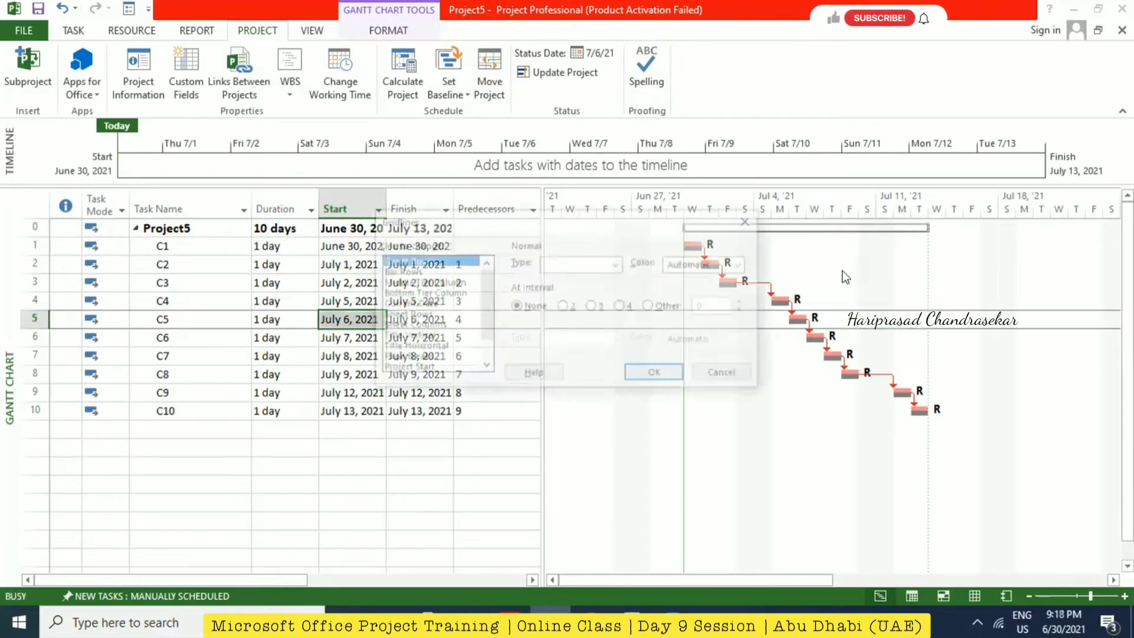
left_click_drag(479, 296, 477, 354)
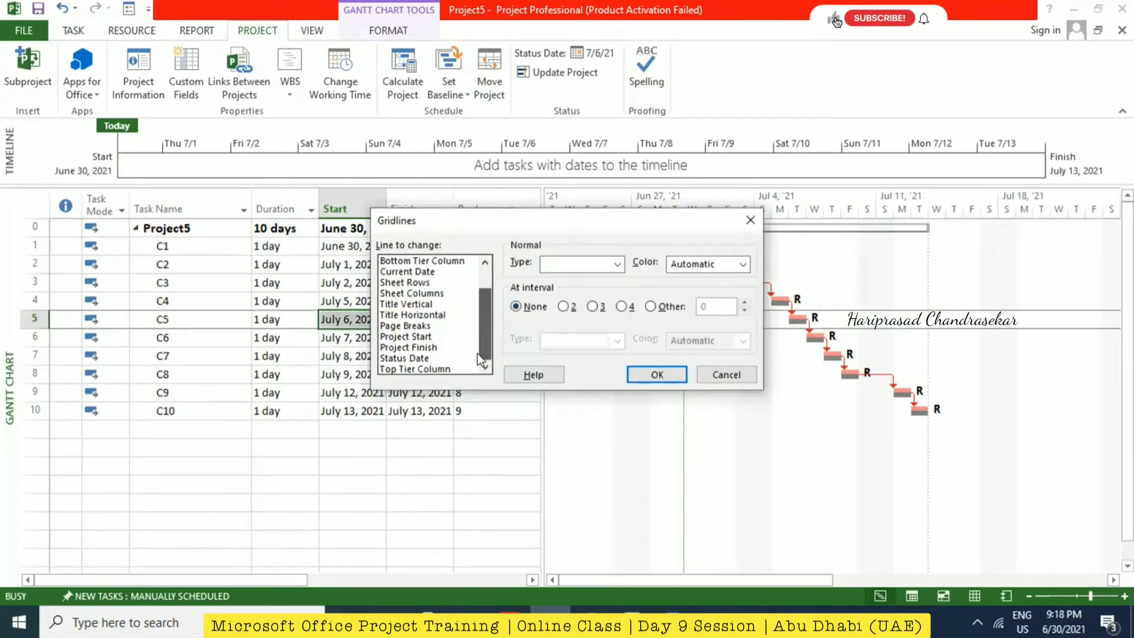
left_click(424, 357)
left_click(618, 264)
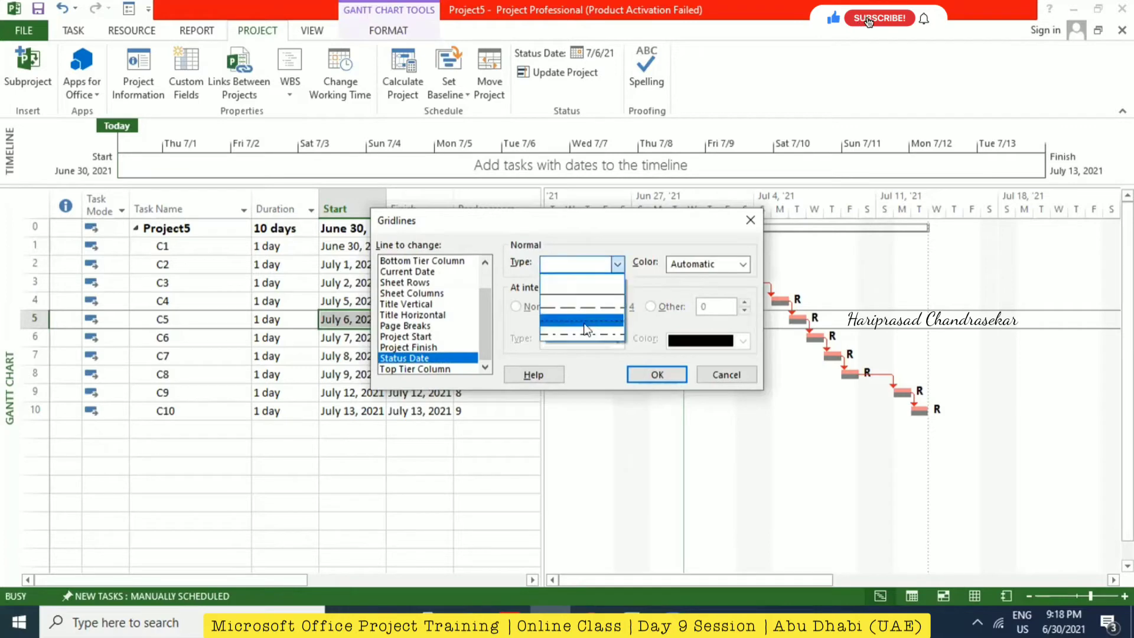
left_click(581, 320)
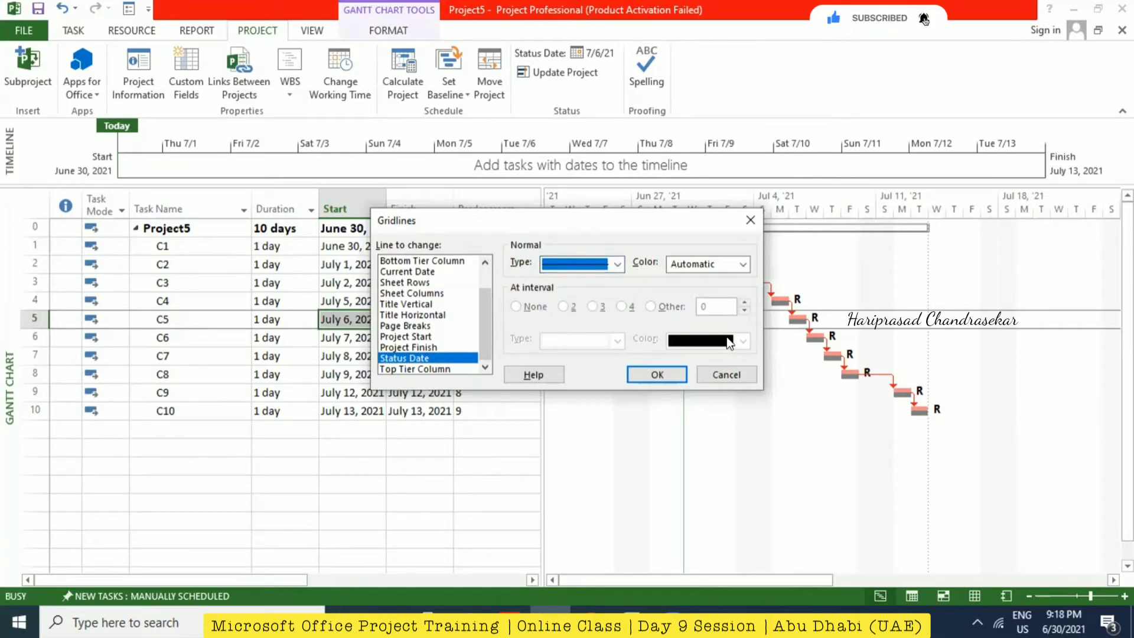
left_click(739, 266)
left_click(739, 266)
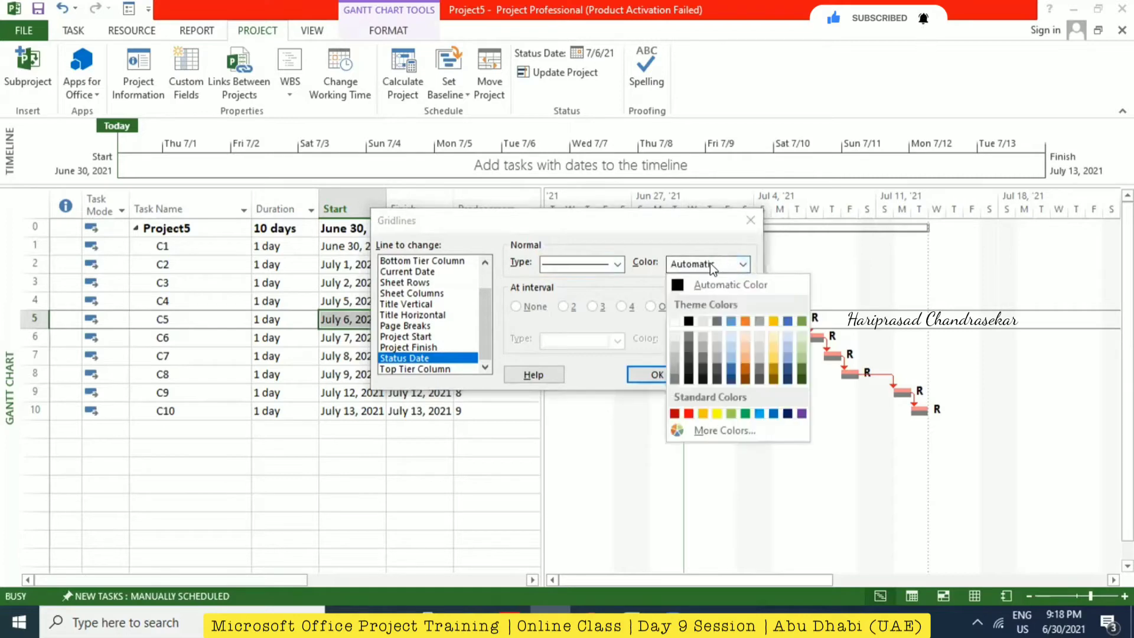
left_click(716, 413)
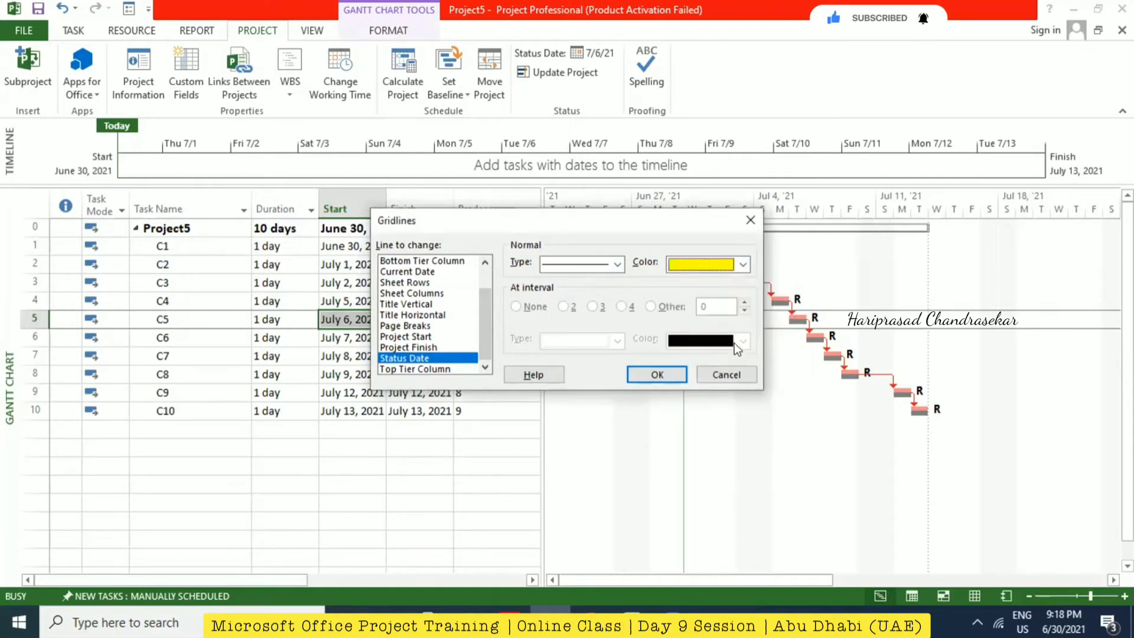
left_click(655, 374)
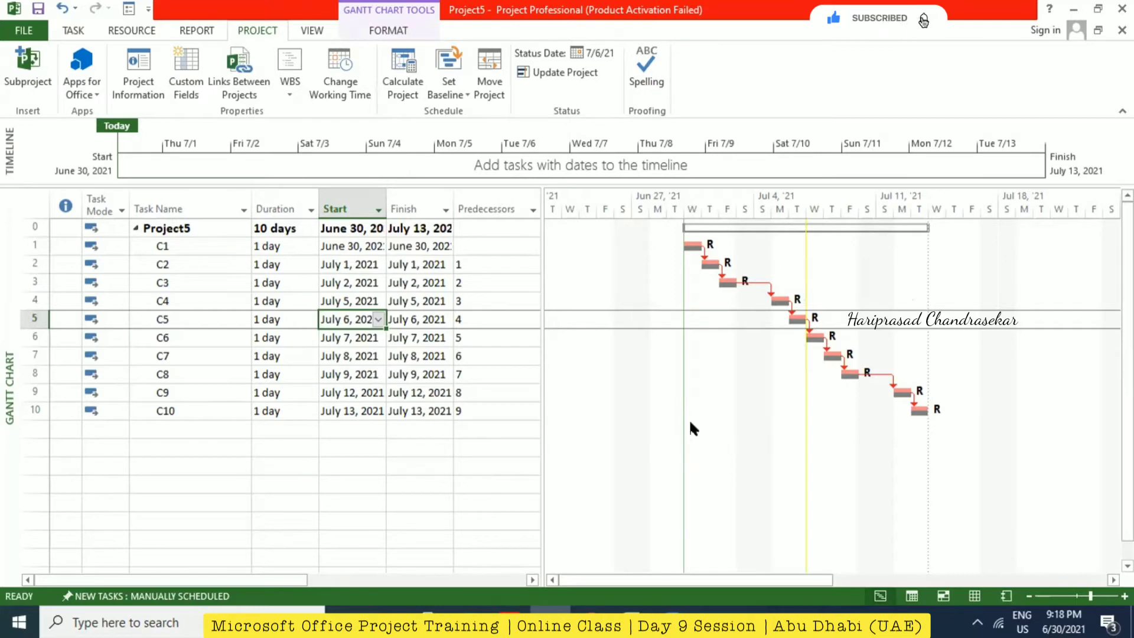
Update work as complete through July 6, 2021 for the entire project, using the 0% - 100% complete option.
left_click(569, 69)
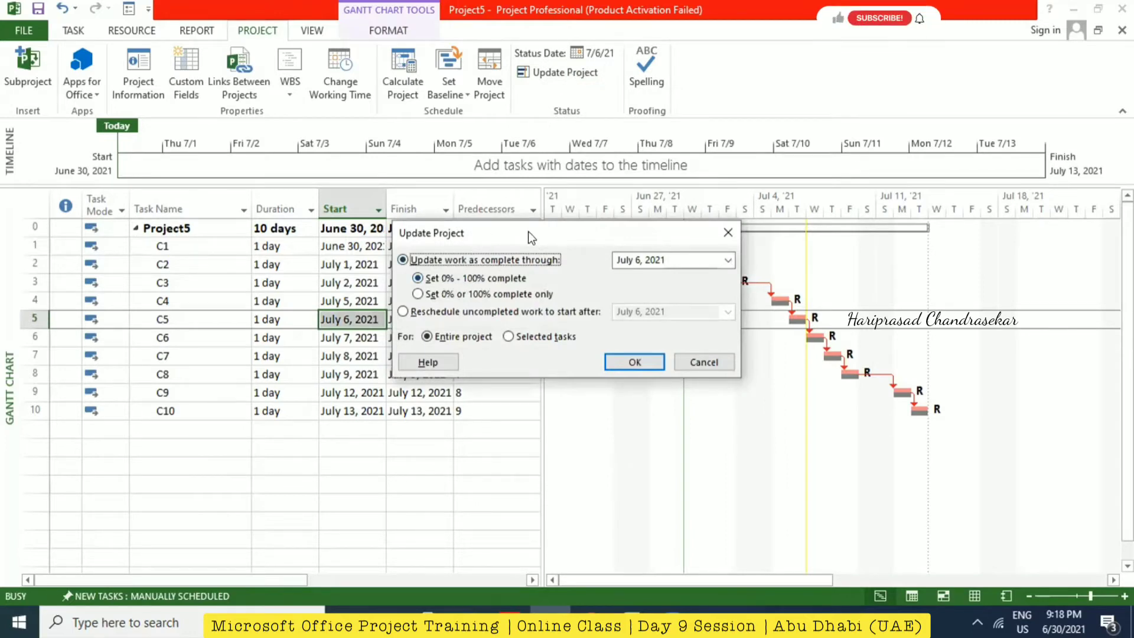
left_click_drag(529, 232, 368, 199)
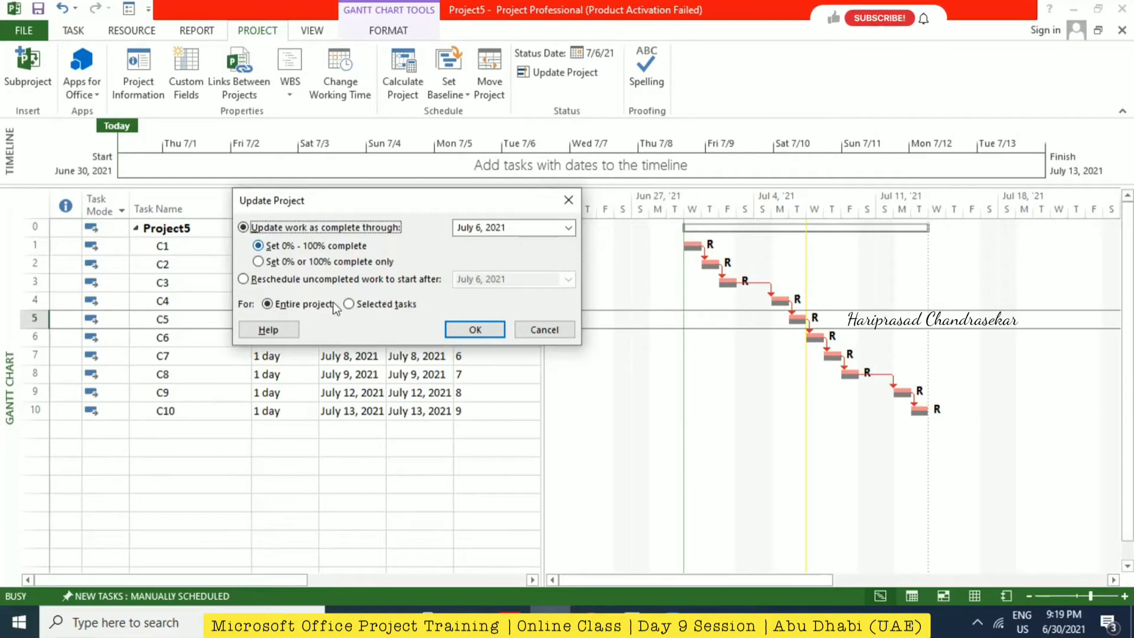
left_click(476, 330)
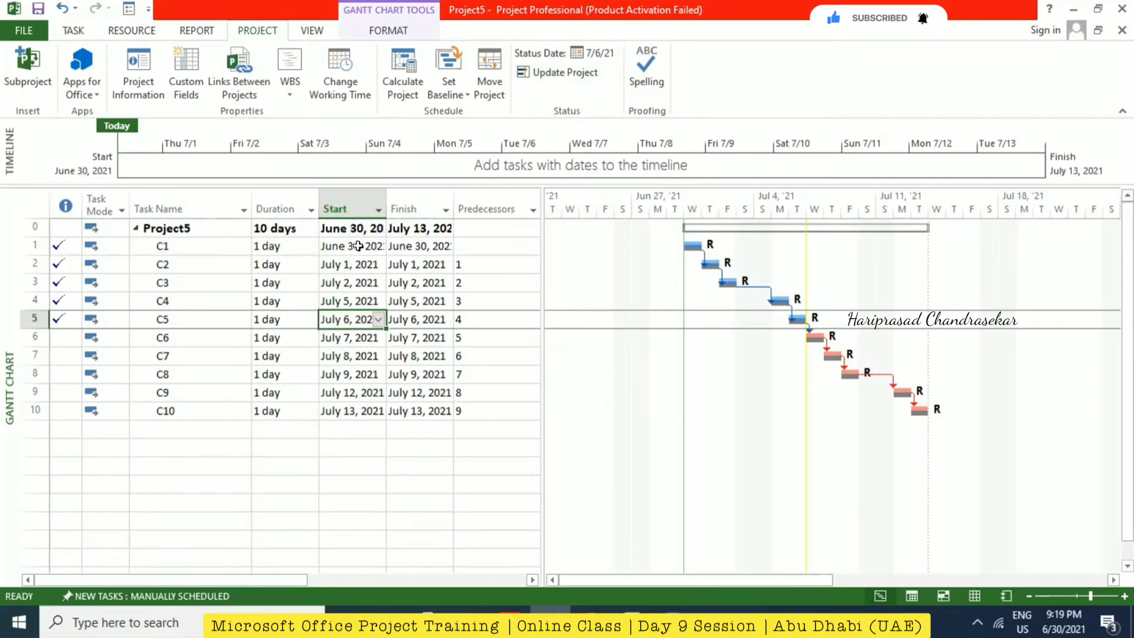
Switch the task sheet to the Tracking table and widen the actual start and actual finish columns to fit their dates.
left_click(314, 32)
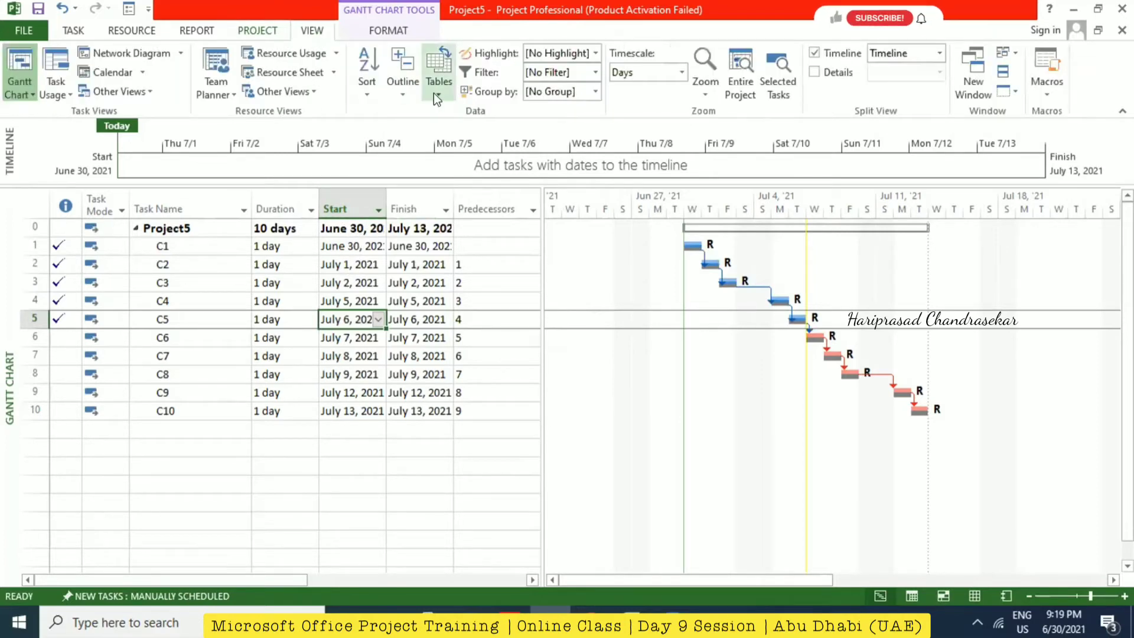
left_click(435, 90)
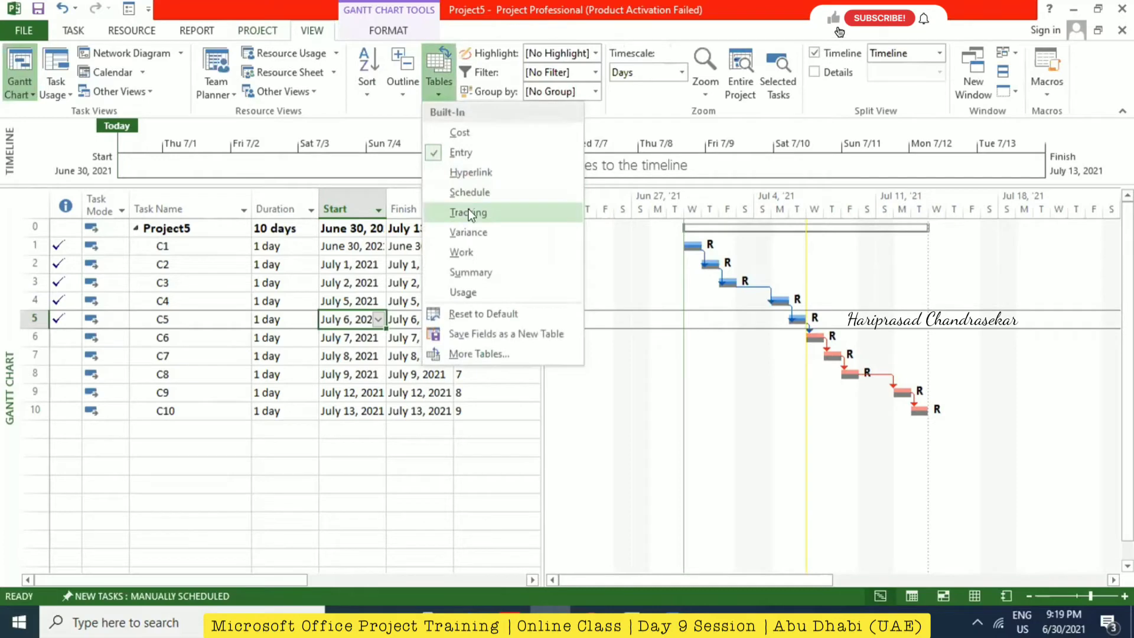
left_click(469, 212)
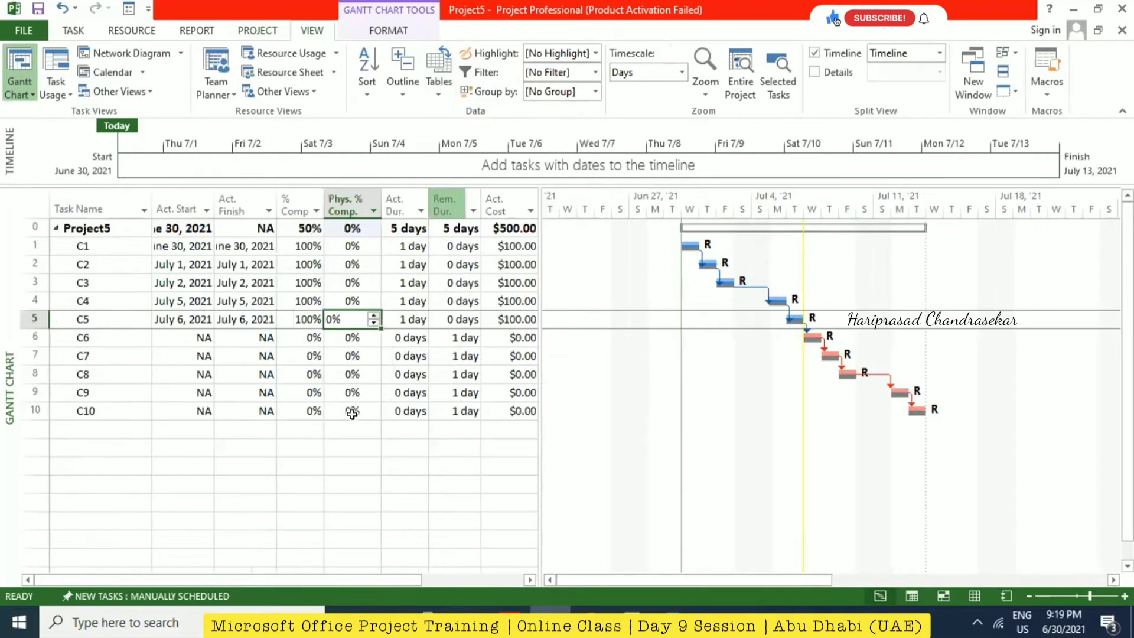
double_click(210, 201)
double_click(301, 201)
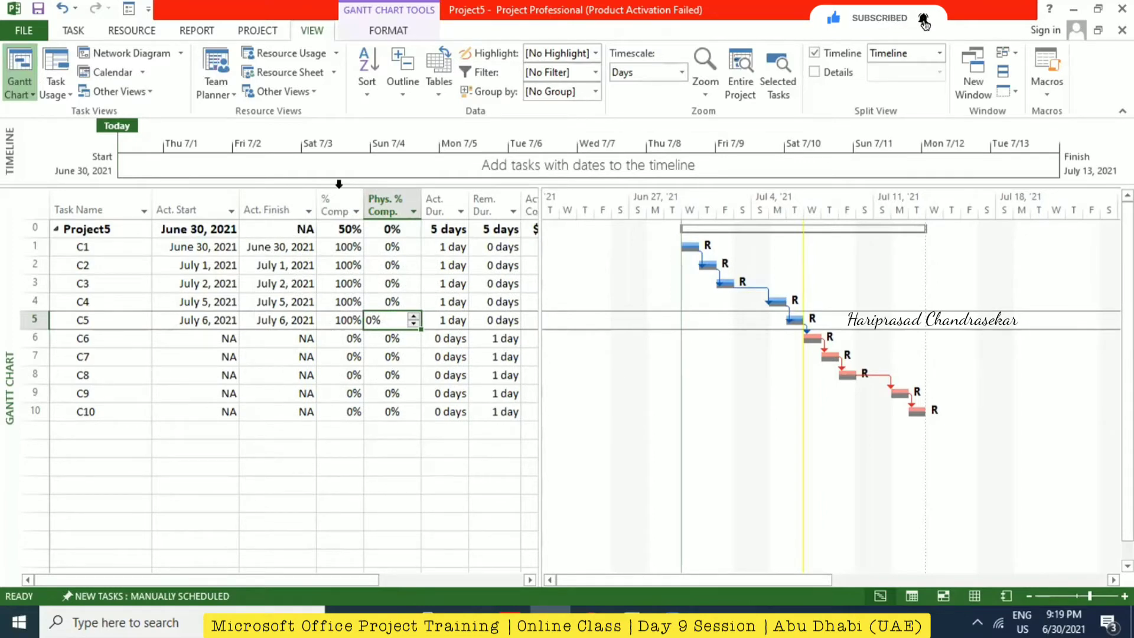
Apply the Earned Value Cost Indicators table to the task sheet.
left_click(439, 88)
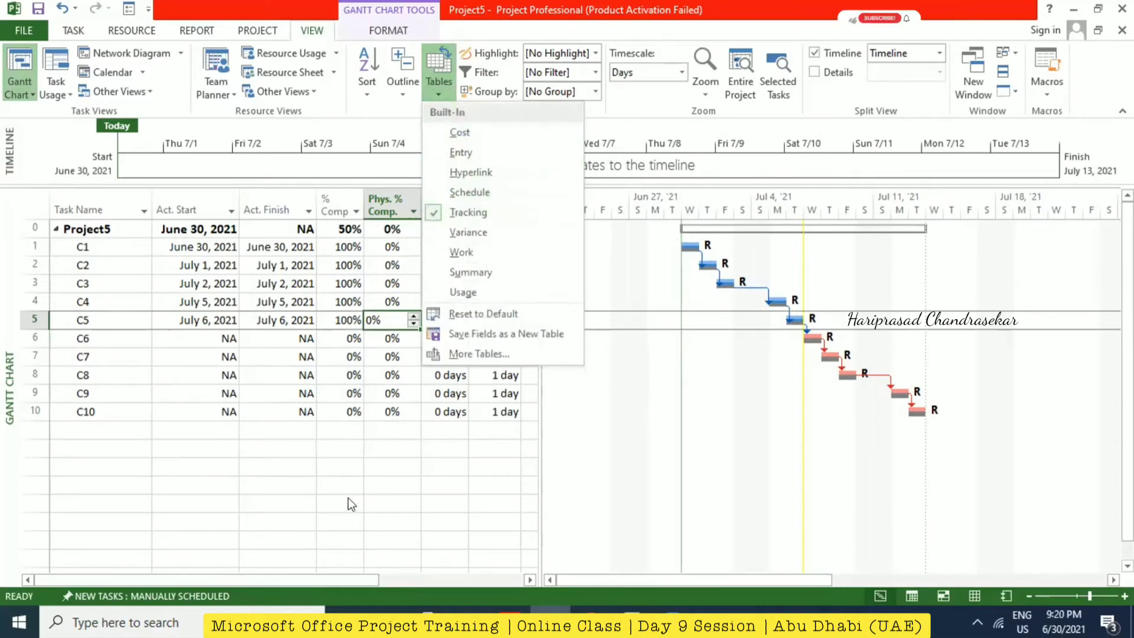
left_click(359, 480)
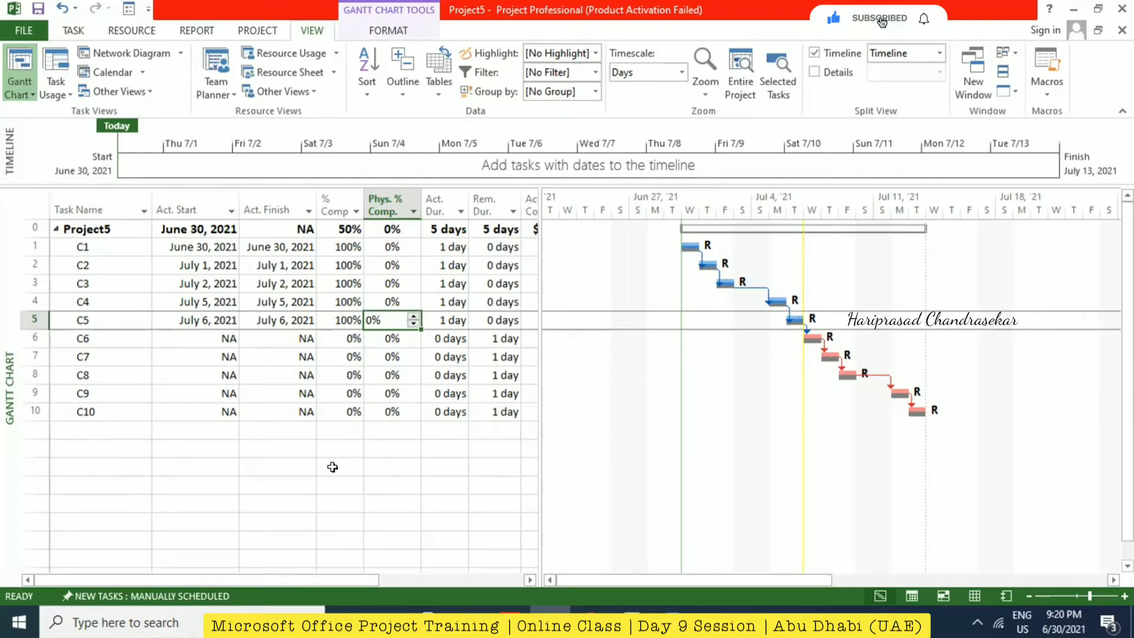
left_click(433, 87)
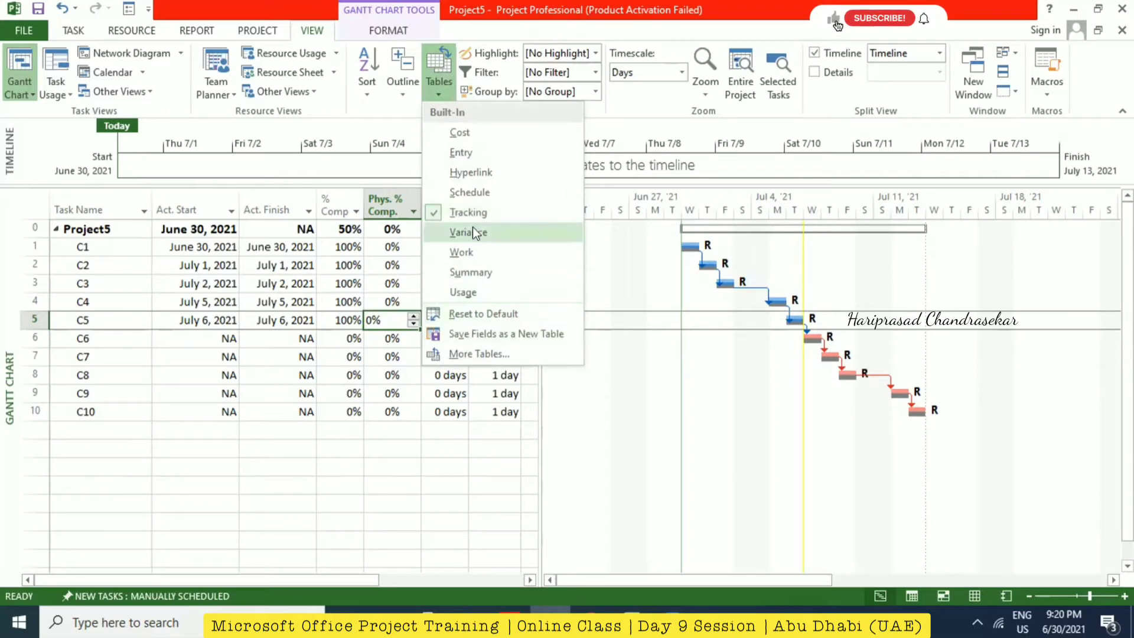
left_click(474, 353)
left_click_drag(306, 58, 466, 176)
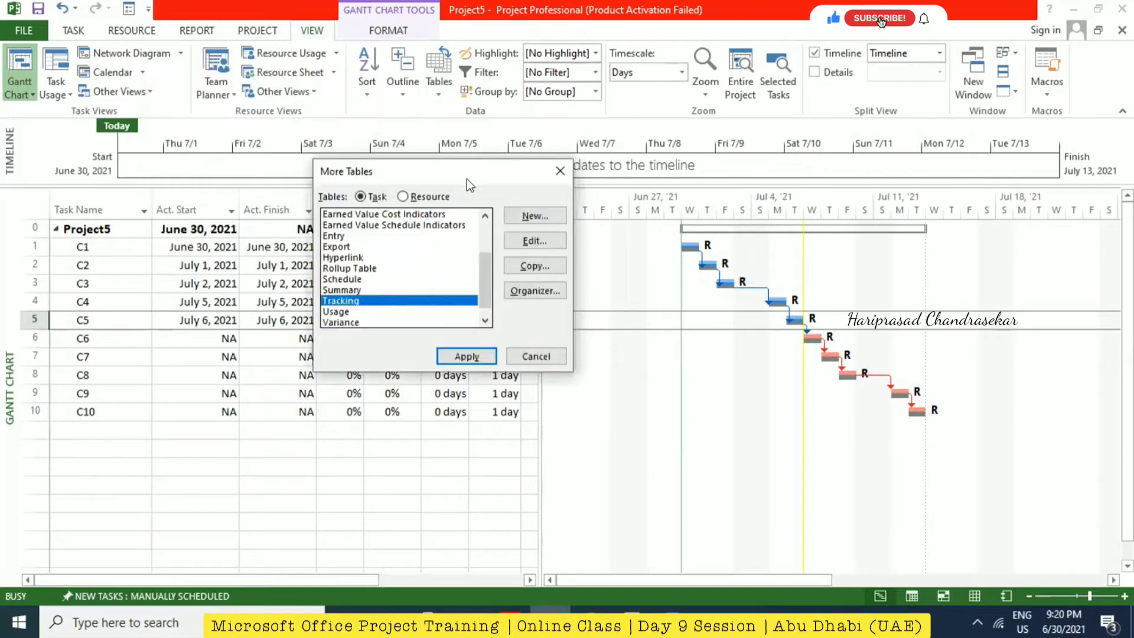
left_click(365, 215)
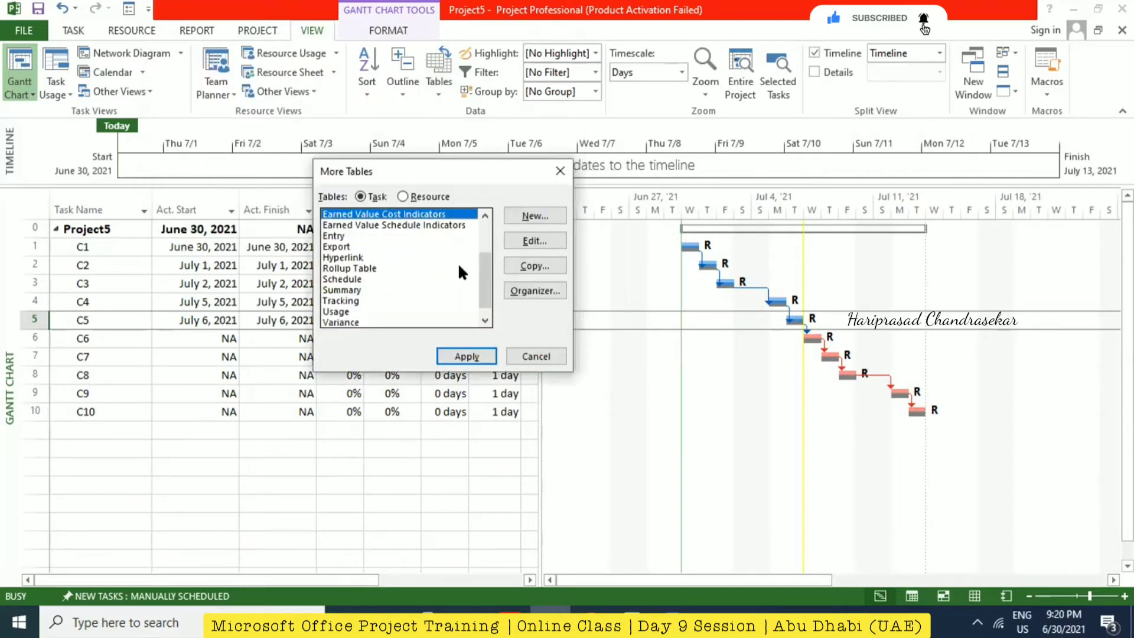
left_click(468, 356)
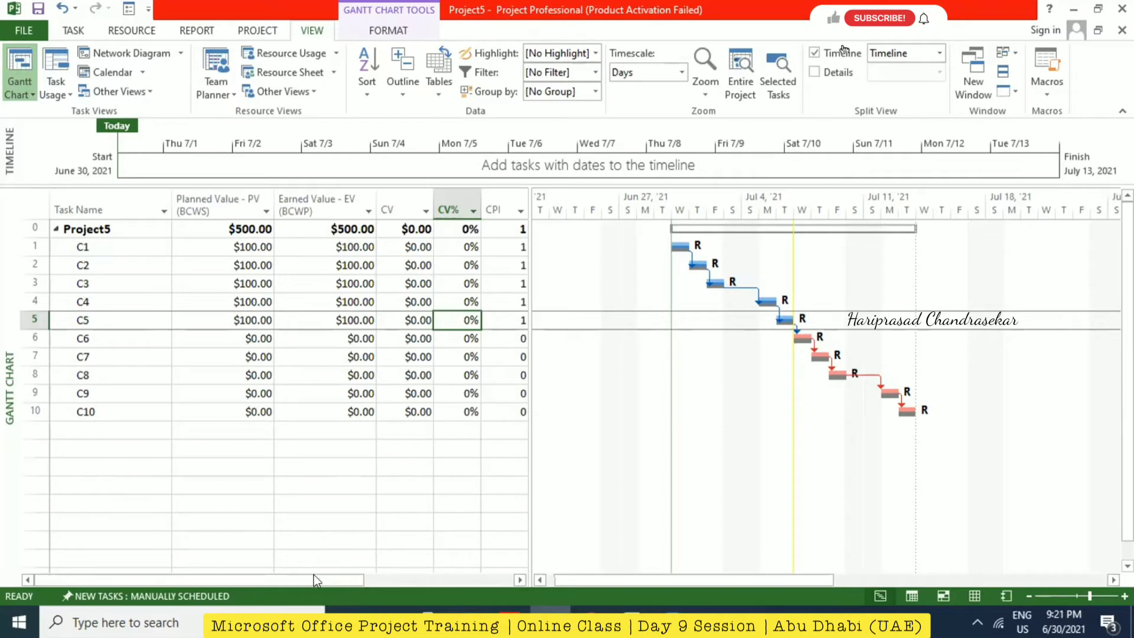
Undo the table switches, the column width changes and the project-wide progress update, back to the Entry table with no task progress.
mouse_move(313, 576)
left_mouse_down()
mouse_move(392, 567)
mouse_move(306, 568)
left_mouse_up()
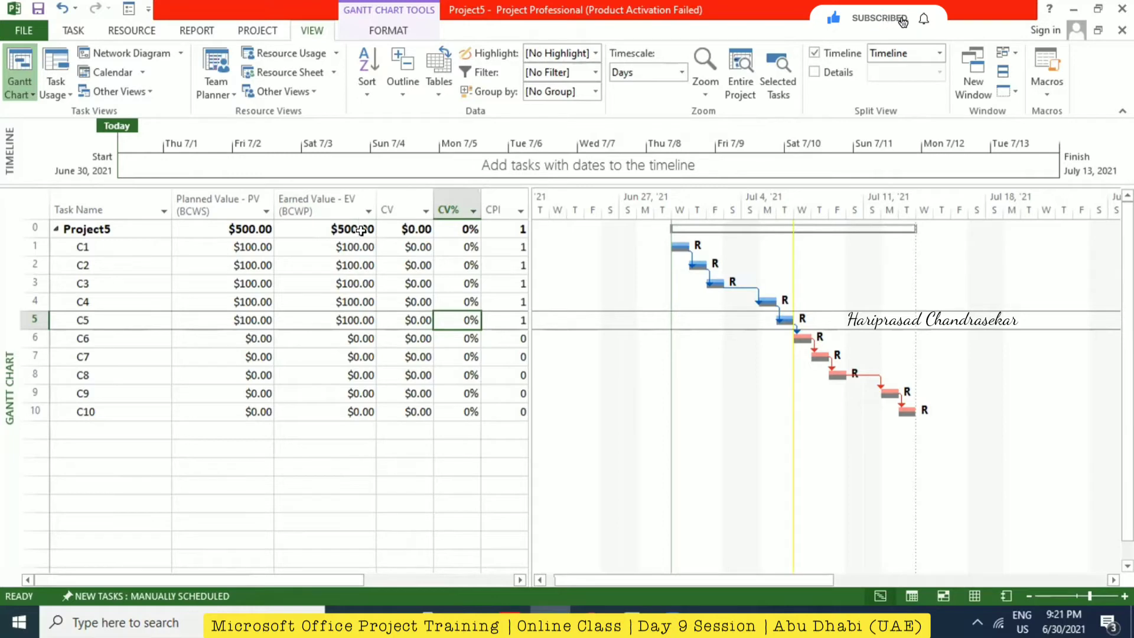
left_click_drag(433, 568, 294, 565)
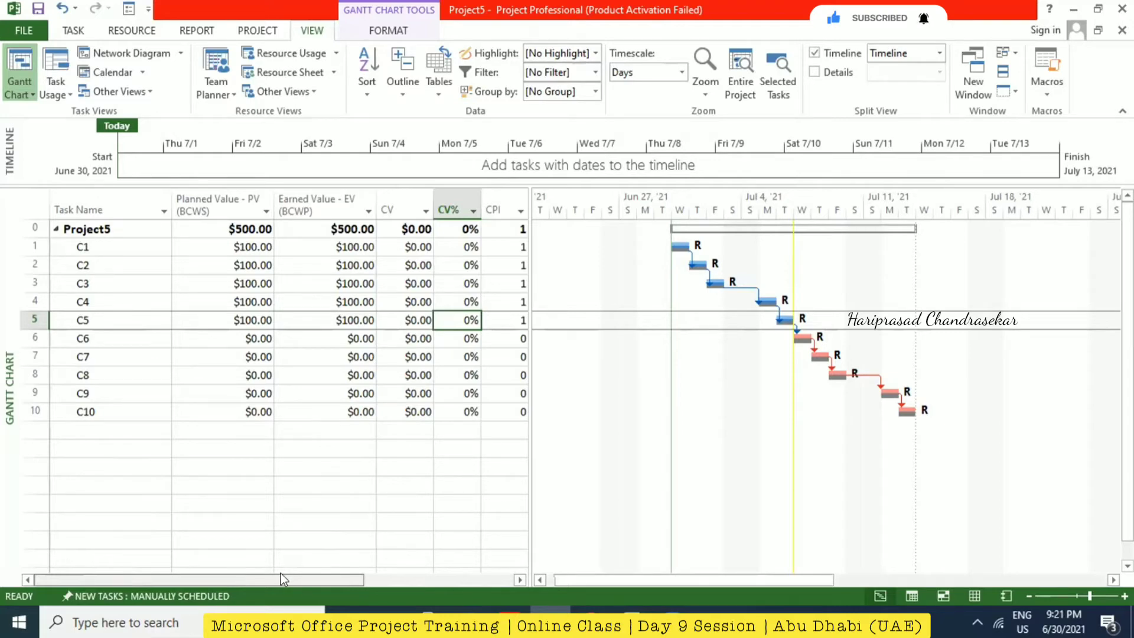
left_click(75, 32)
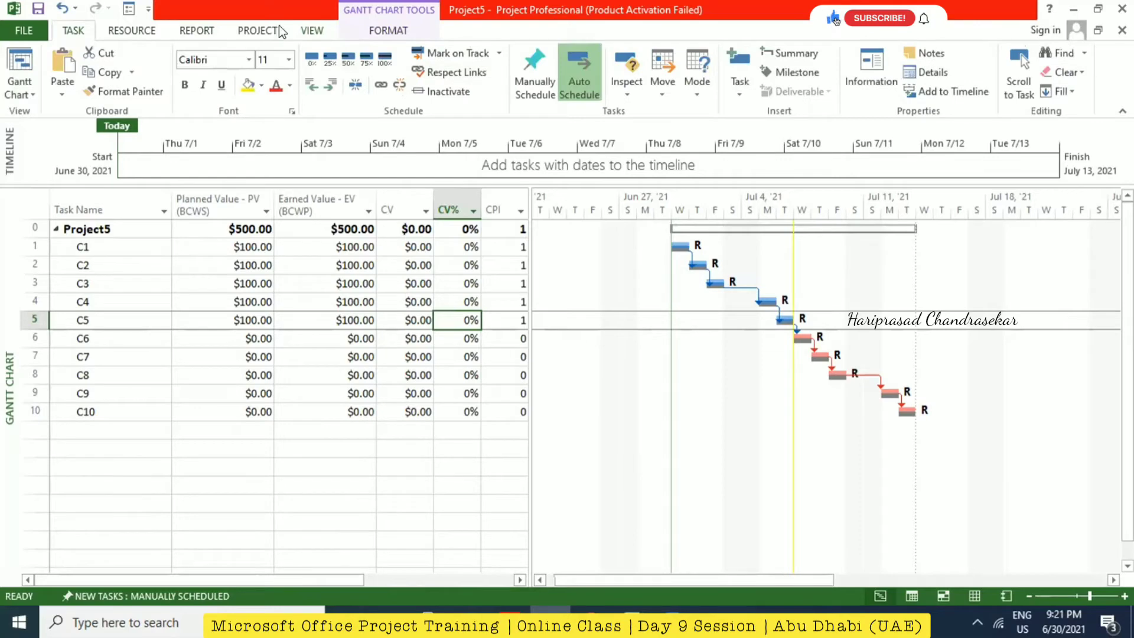
left_click(60, 8)
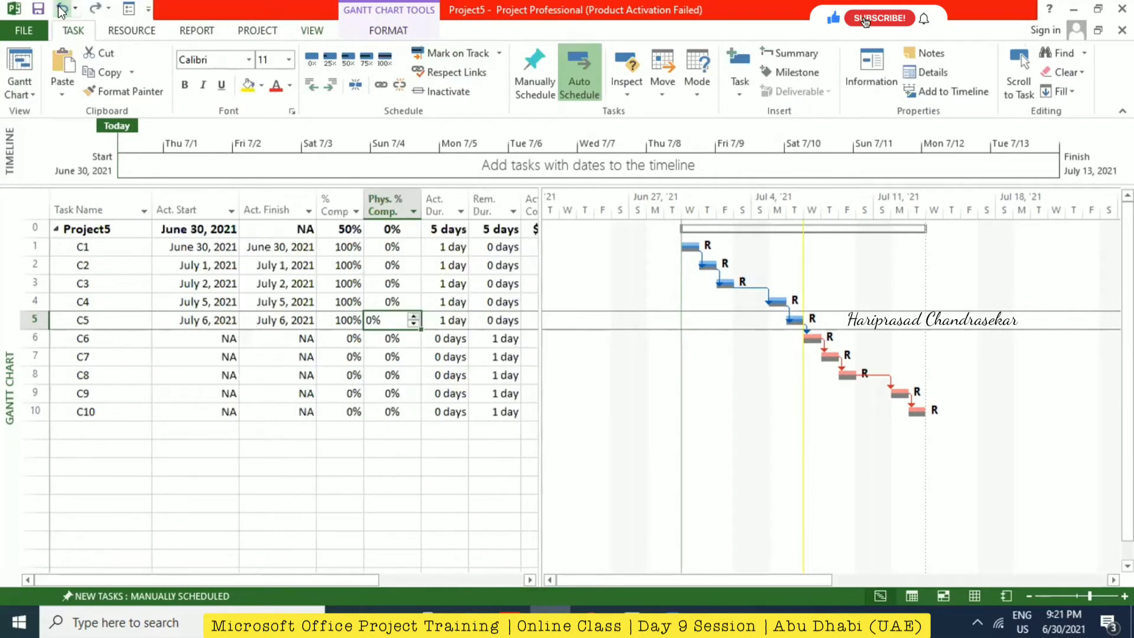
left_click(59, 8)
left_click(60, 9)
left_click(61, 11)
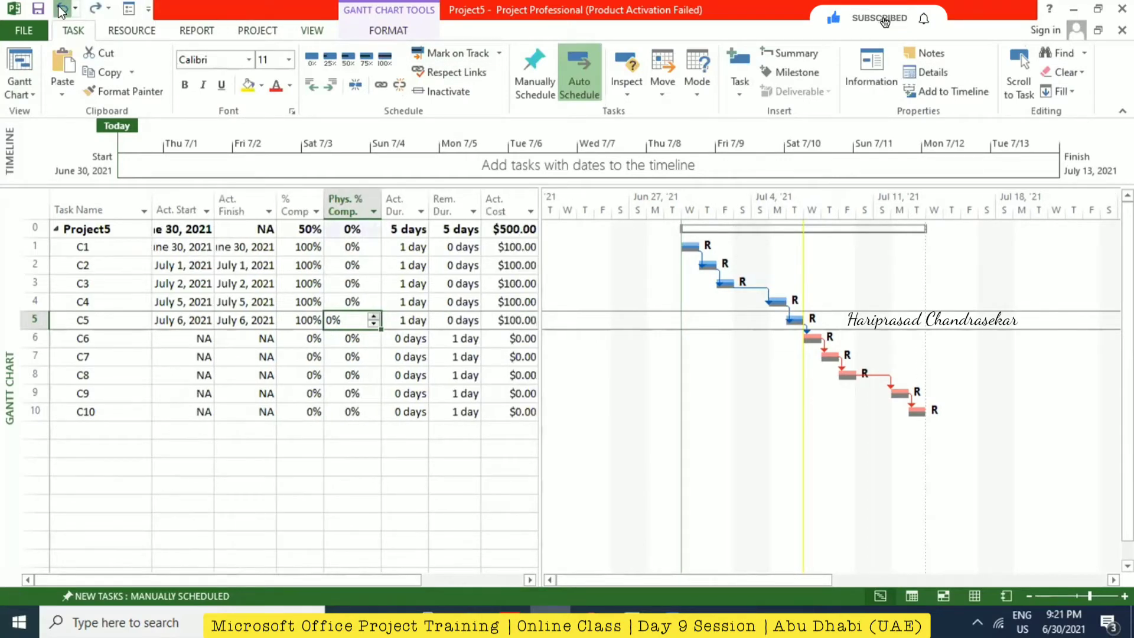
left_click(62, 10)
left_click(61, 11)
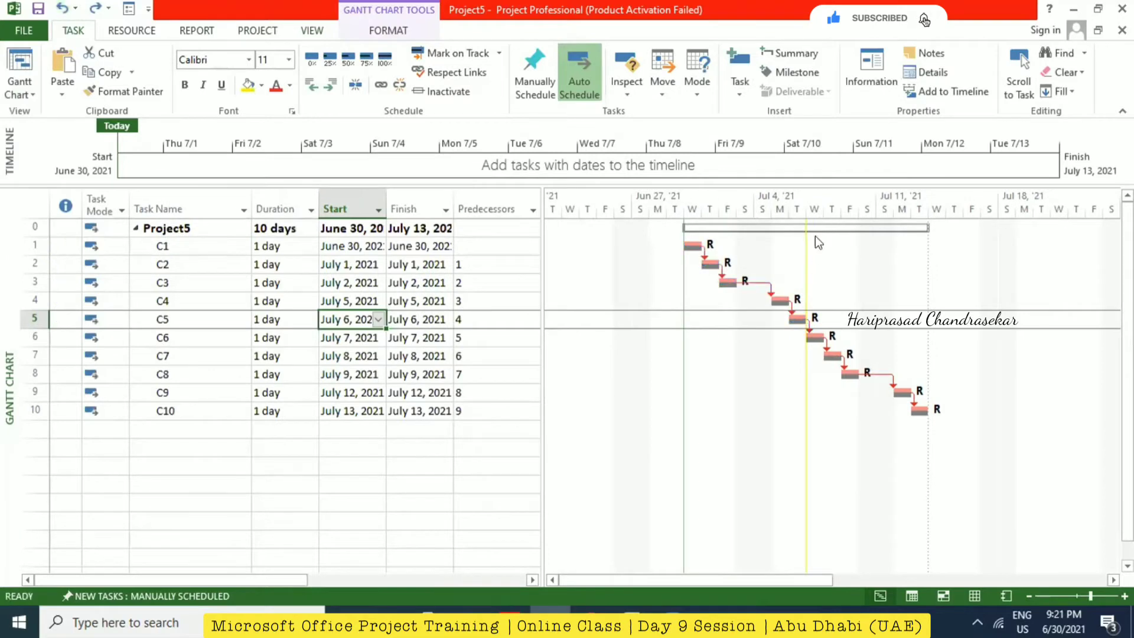
Mark tasks C1, C2 and C3 as 100% complete and apply the Earned Value Cost Indicators table to the task sheet.
left_click_drag(184, 247, 181, 282)
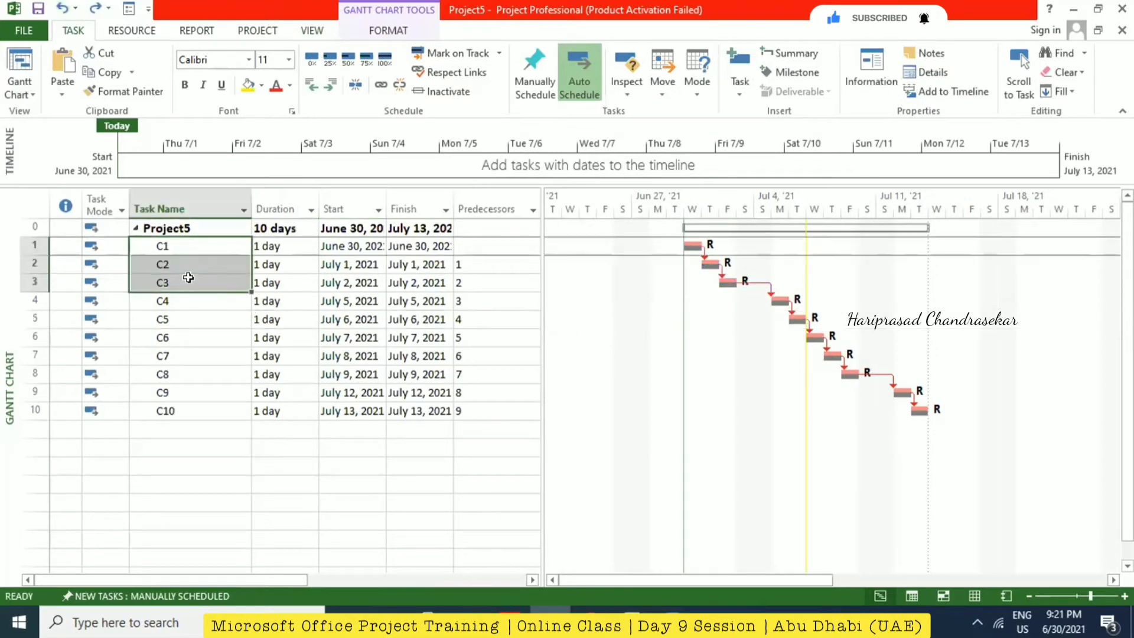
left_click(384, 59)
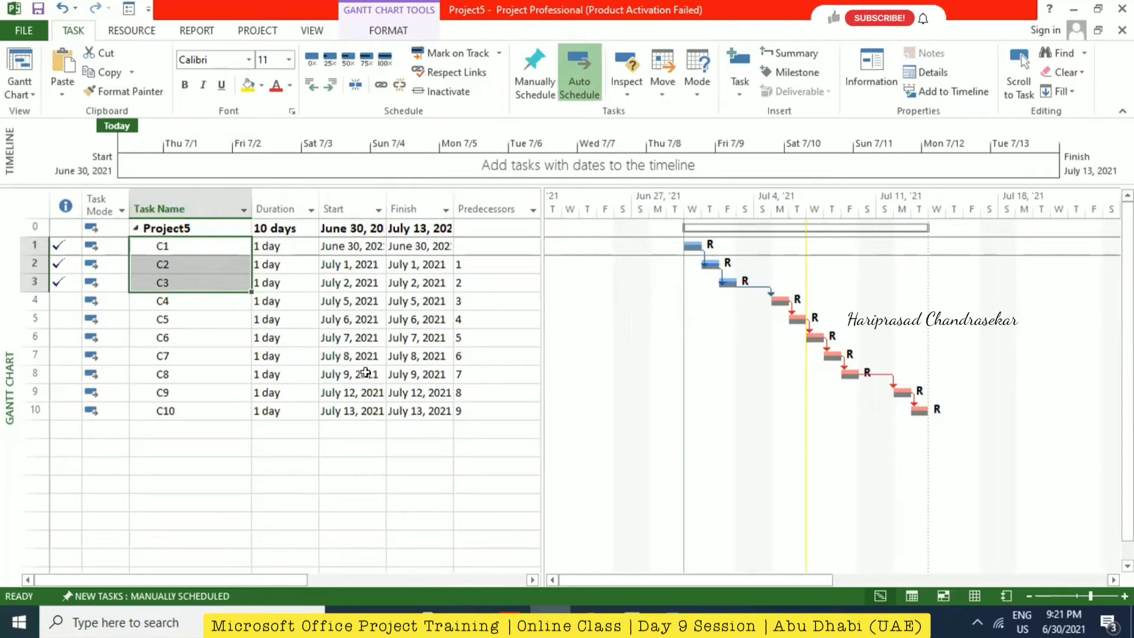
left_click(310, 31)
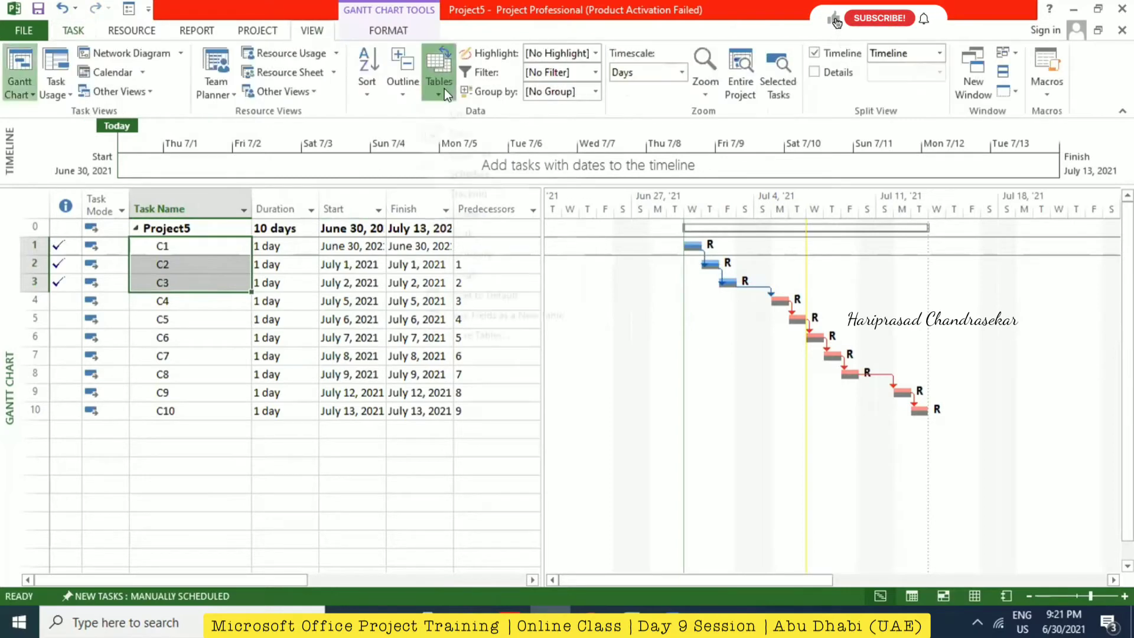
left_click(444, 89)
left_click(471, 353)
left_click(236, 168)
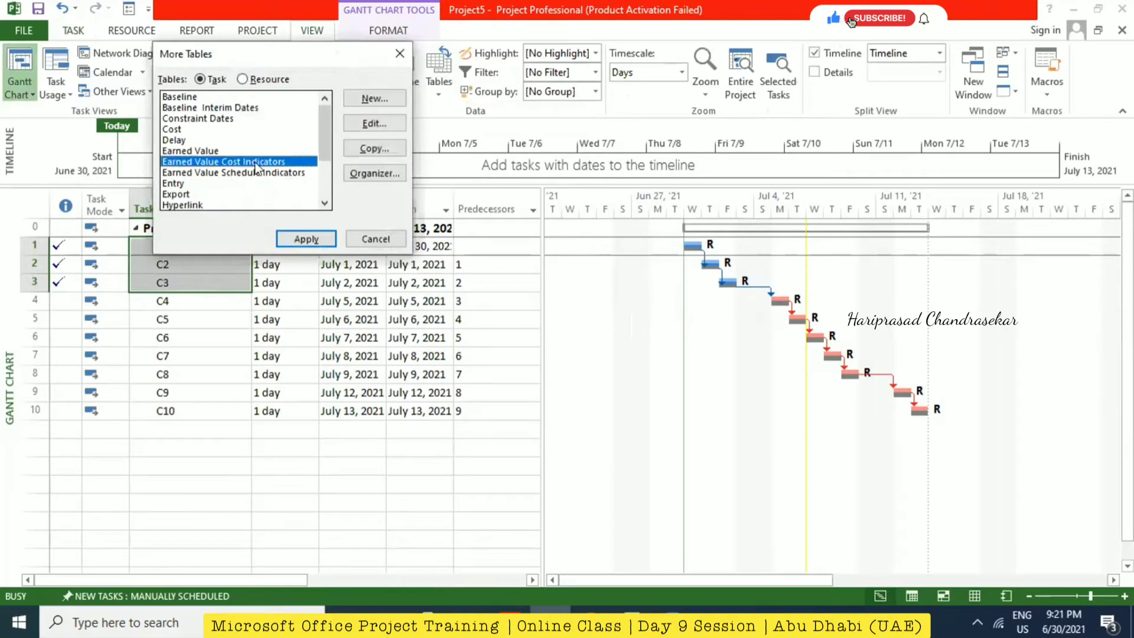
left_click(305, 233)
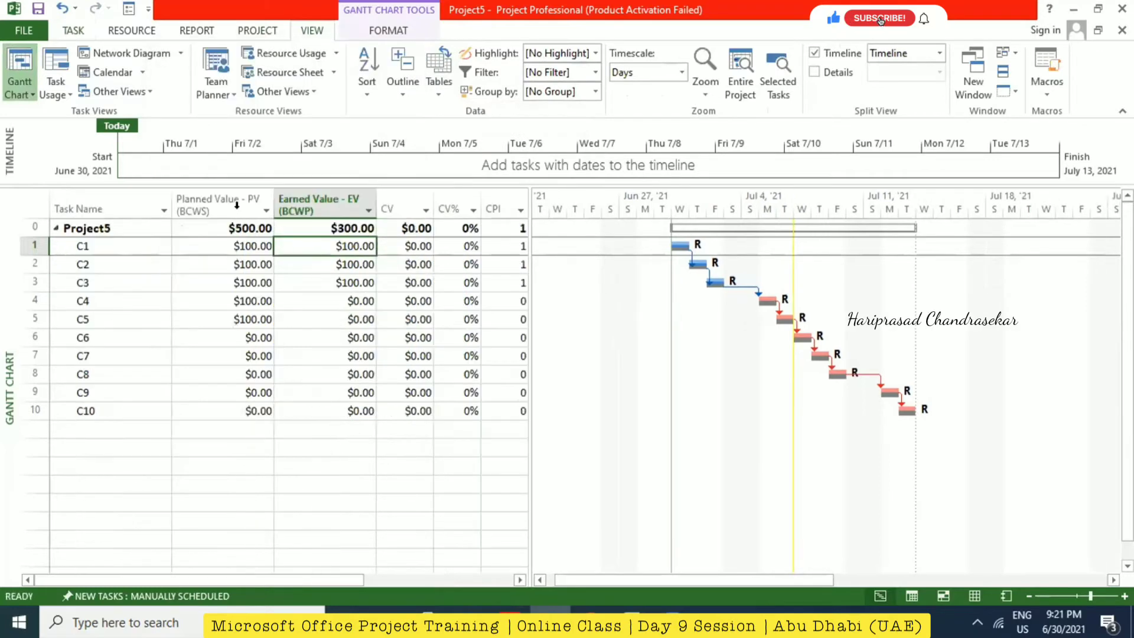
left_click(345, 225)
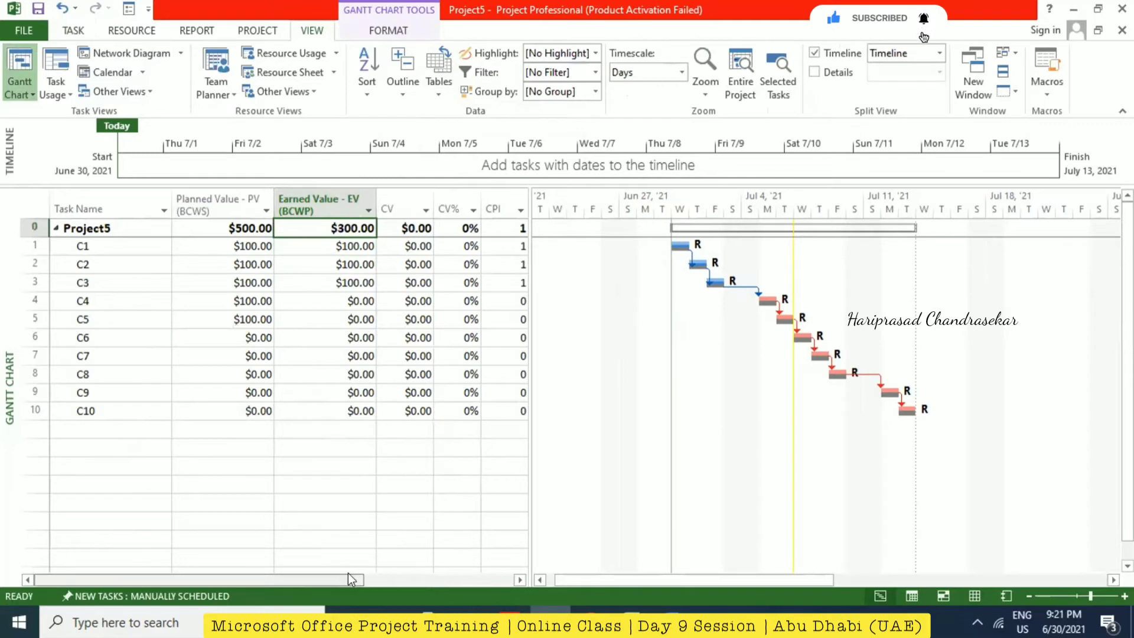
Insert an Actual Cost column before the CV column and fit its width to the contents.
right_click(402, 194)
left_click(458, 316)
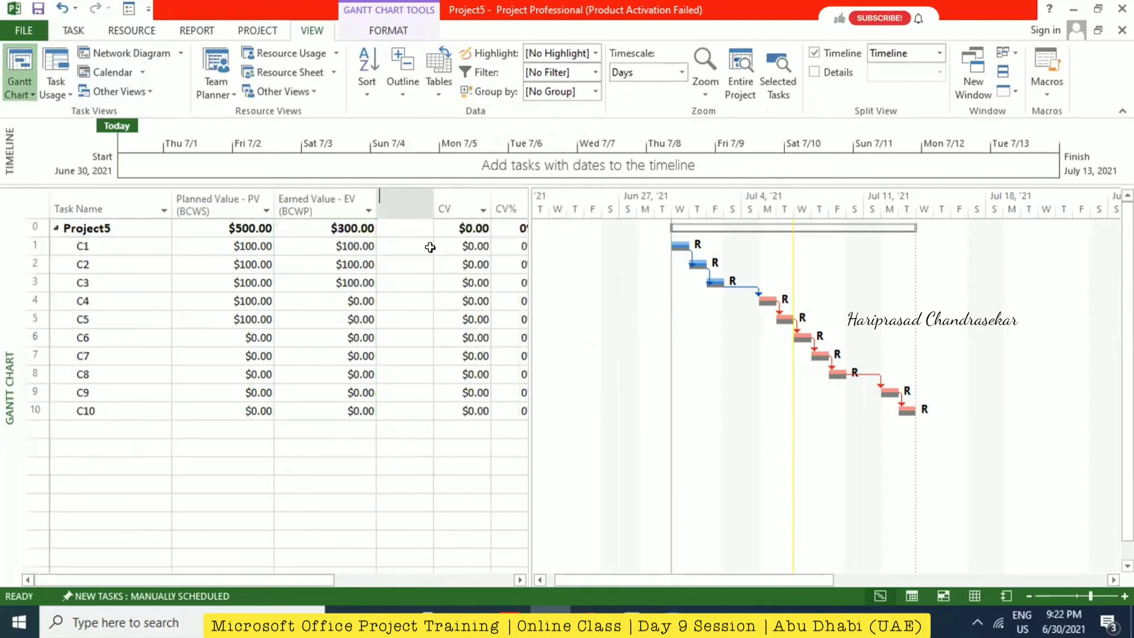
type("active")
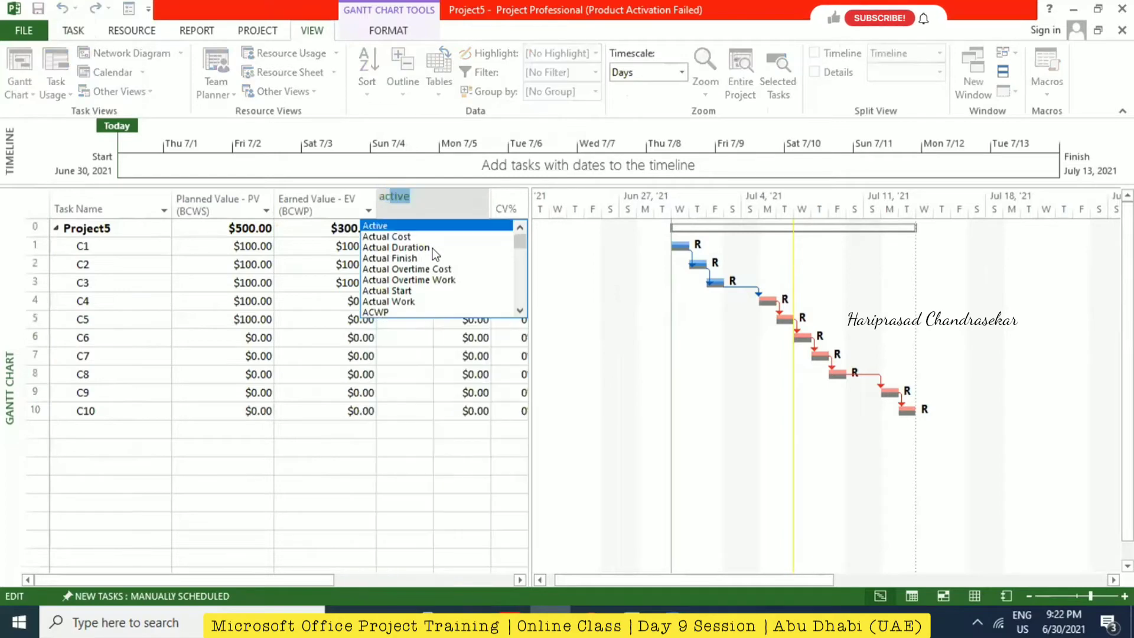
left_click(397, 236)
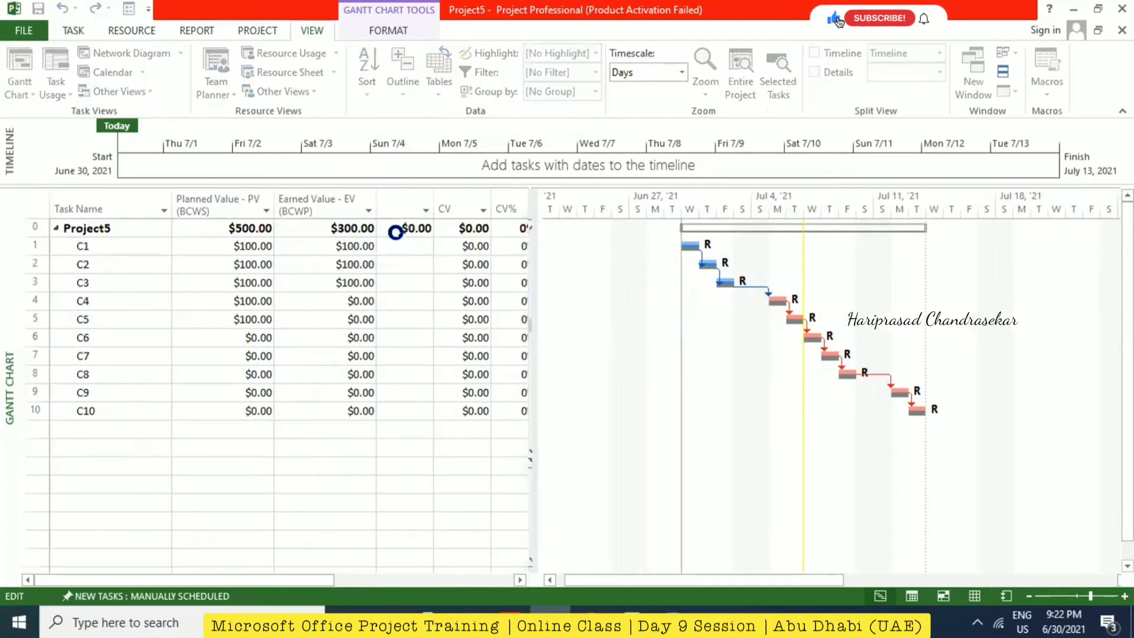
double_click(430, 204)
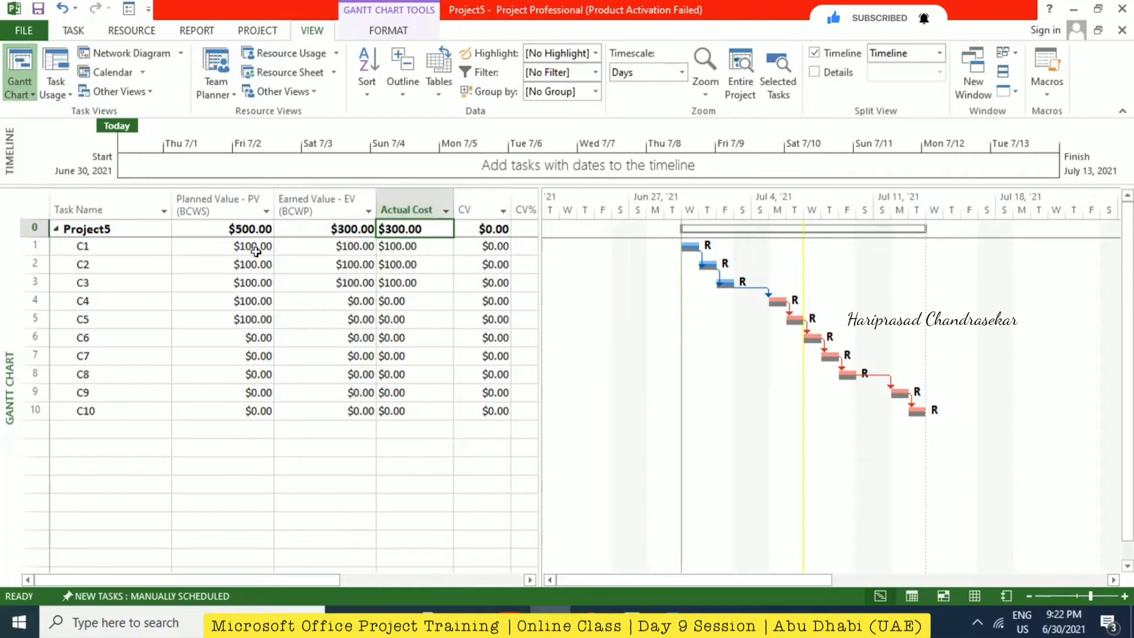
Set the actual cost of tasks C1, C2 and C3 to $200 each.
left_click(410, 243)
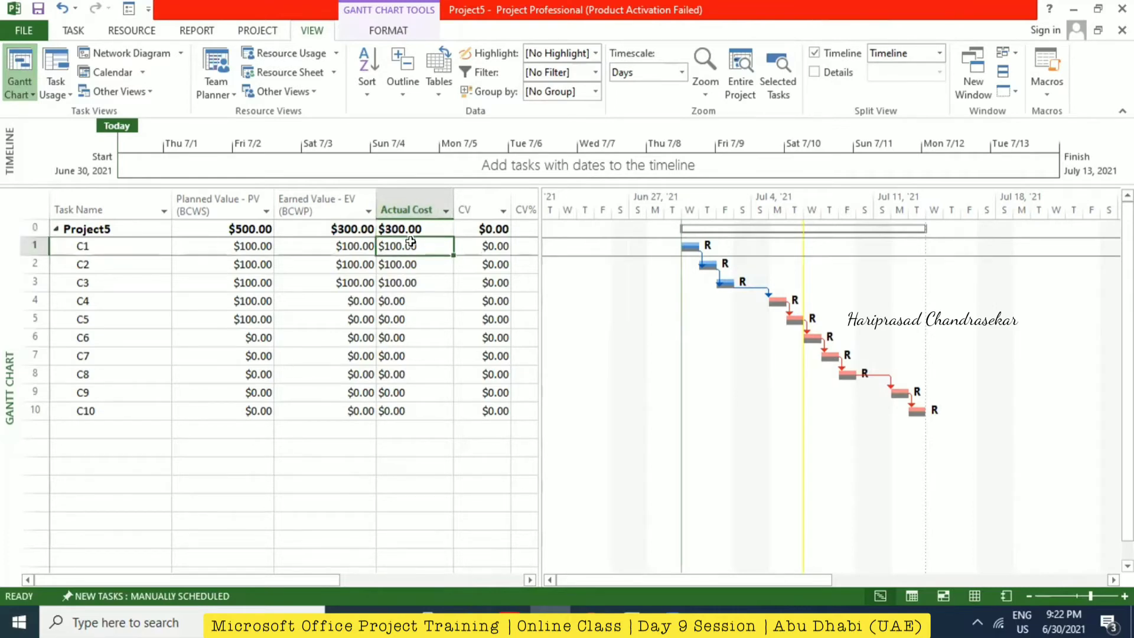
type("200")
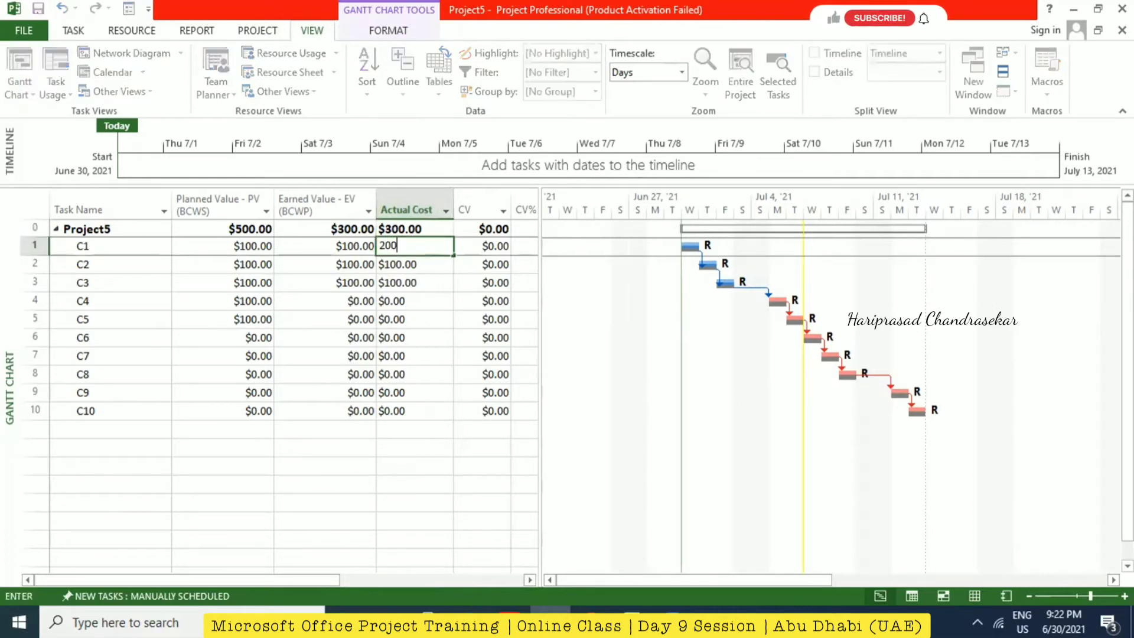
key("Return")
type("200")
key("Return")
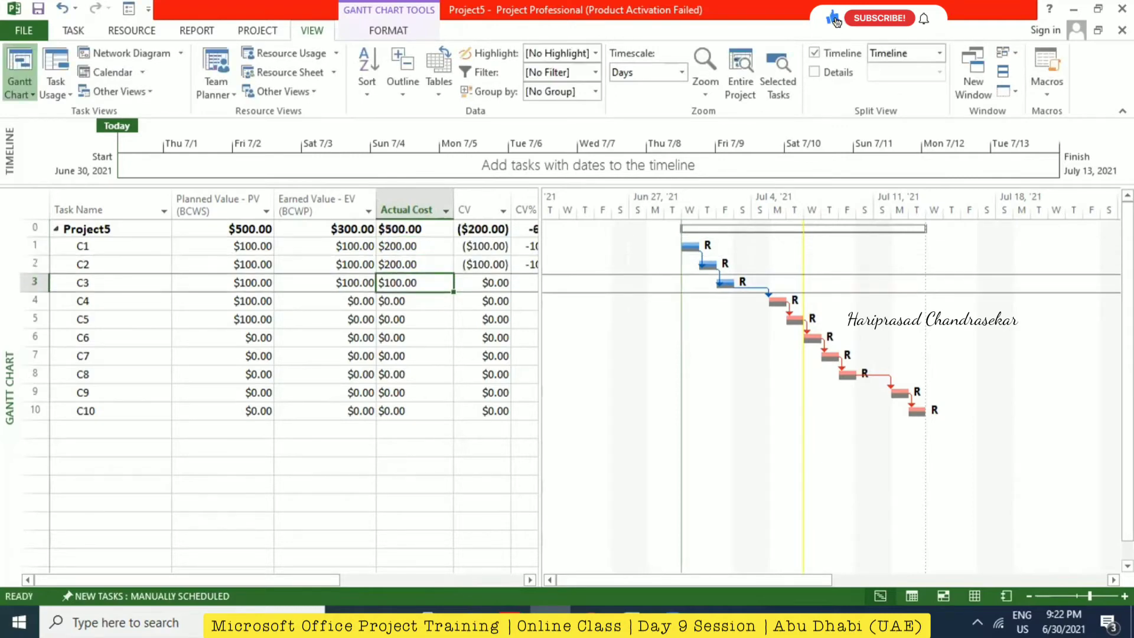
type("200")
key("Return")
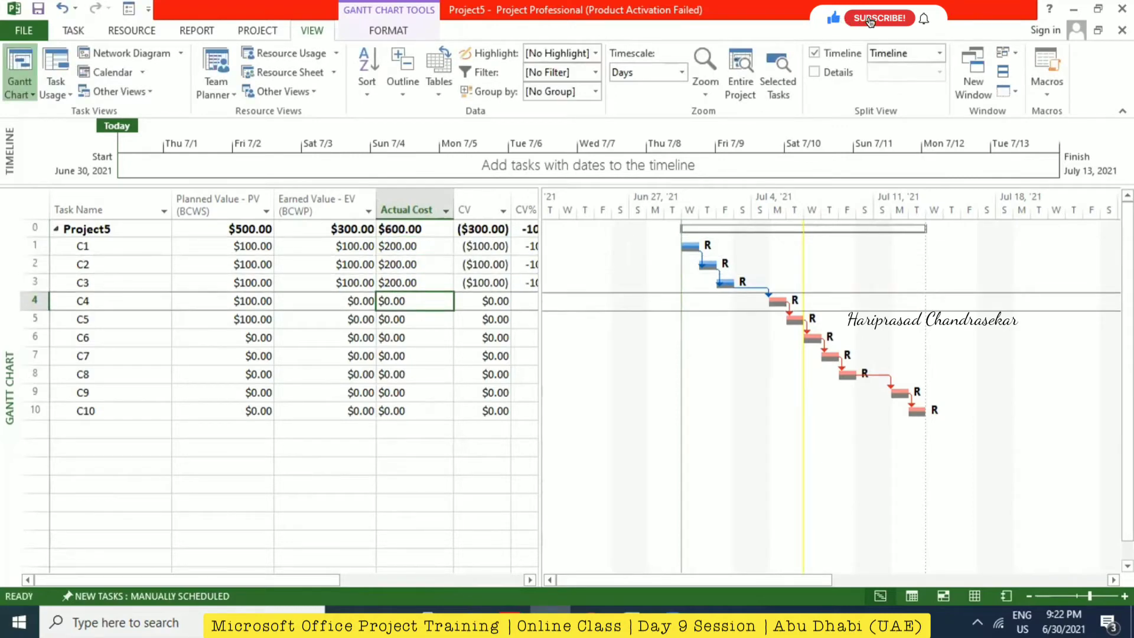
Insert an SPI column before the BAC column in the earned value table.
left_click_drag(279, 581, 324, 580)
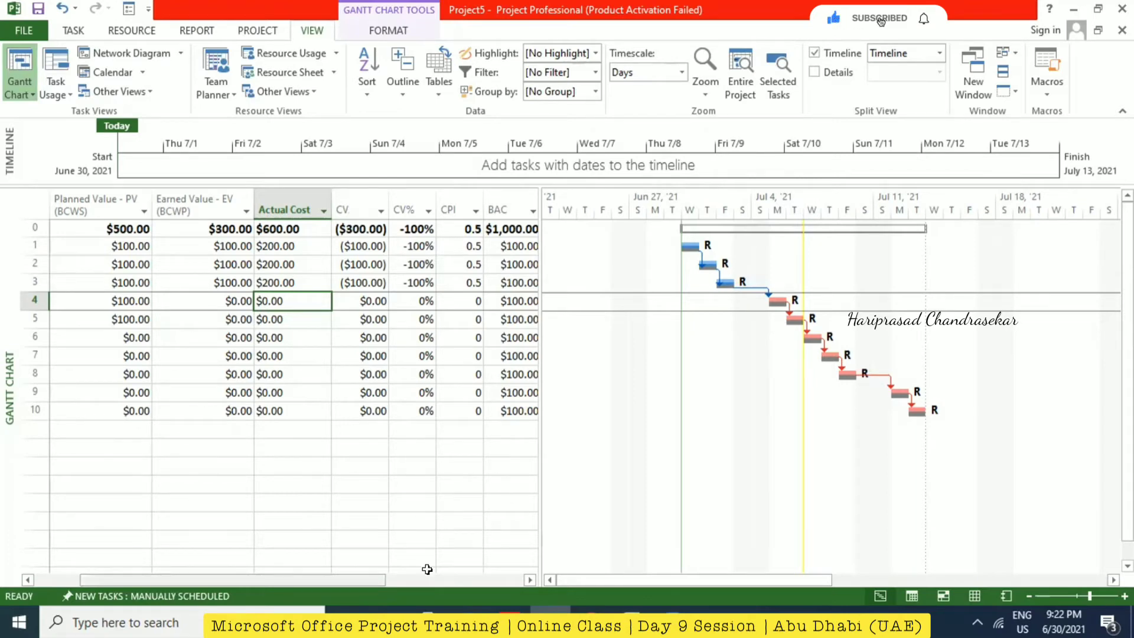
left_click_drag(366, 580, 414, 580)
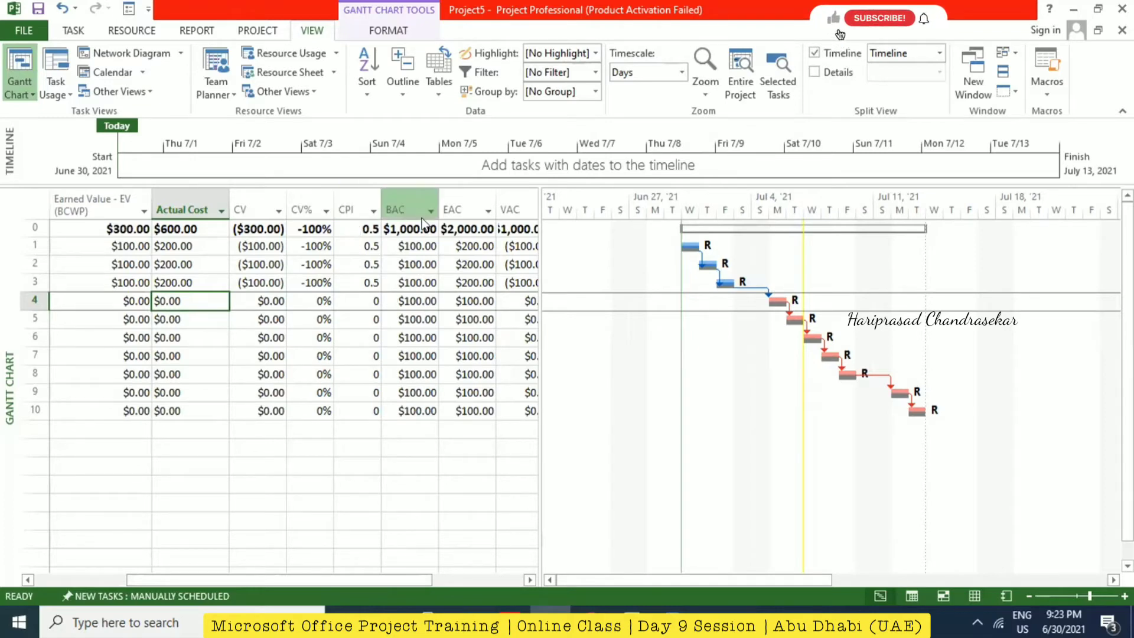
right_click(404, 194)
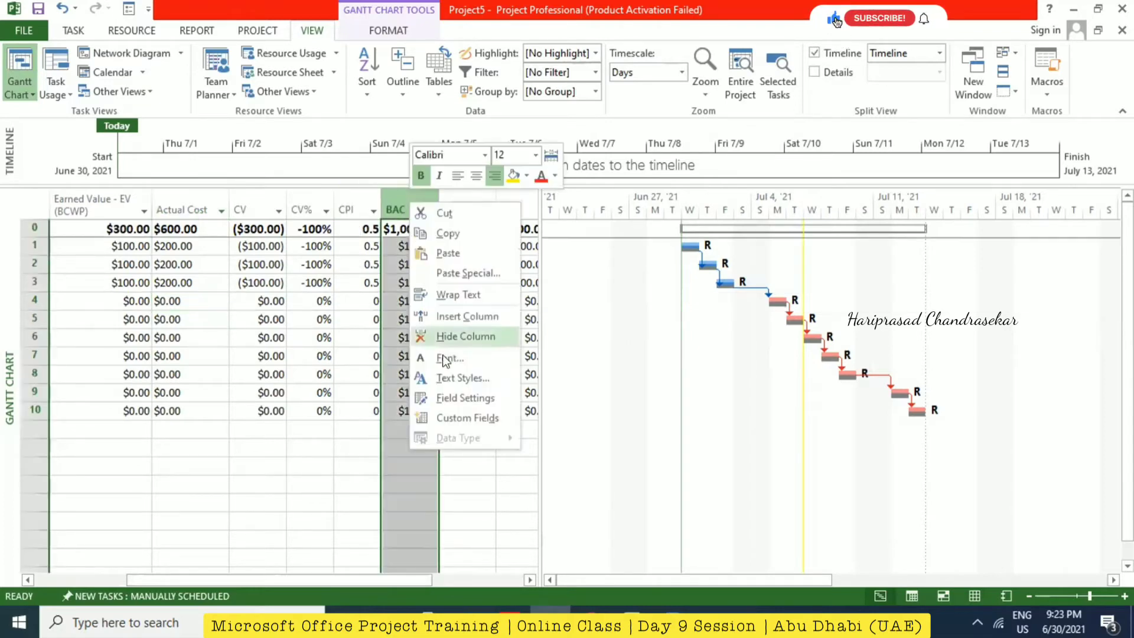
left_click(455, 313)
type("SPI")
key("Return")
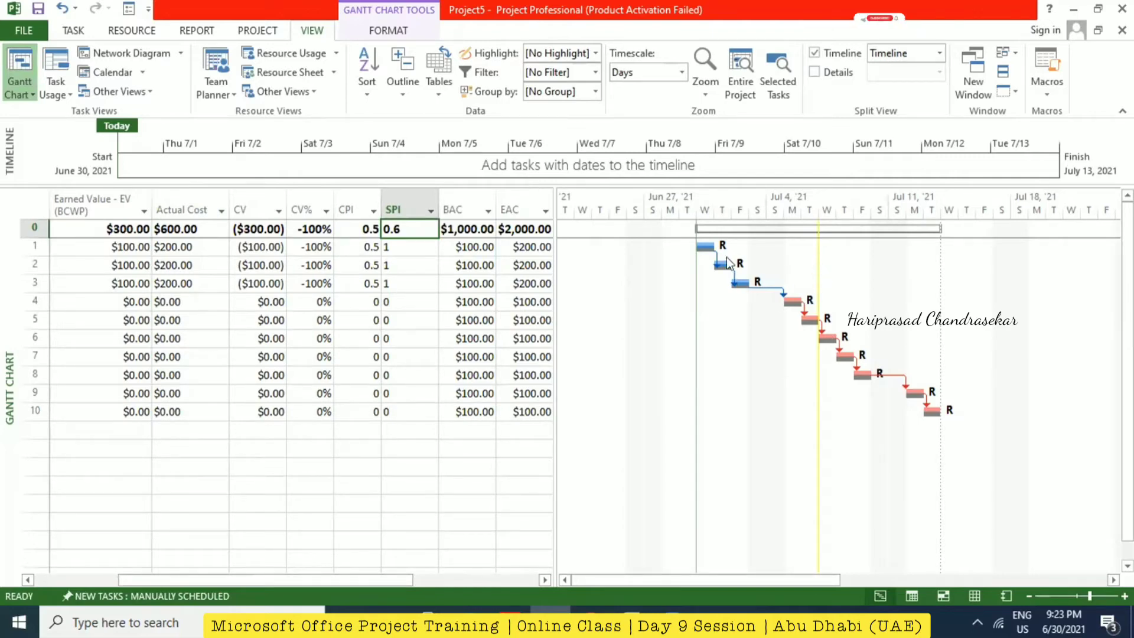
Insert an SV column before the SPI column.
right_click(402, 199)
left_click(463, 326)
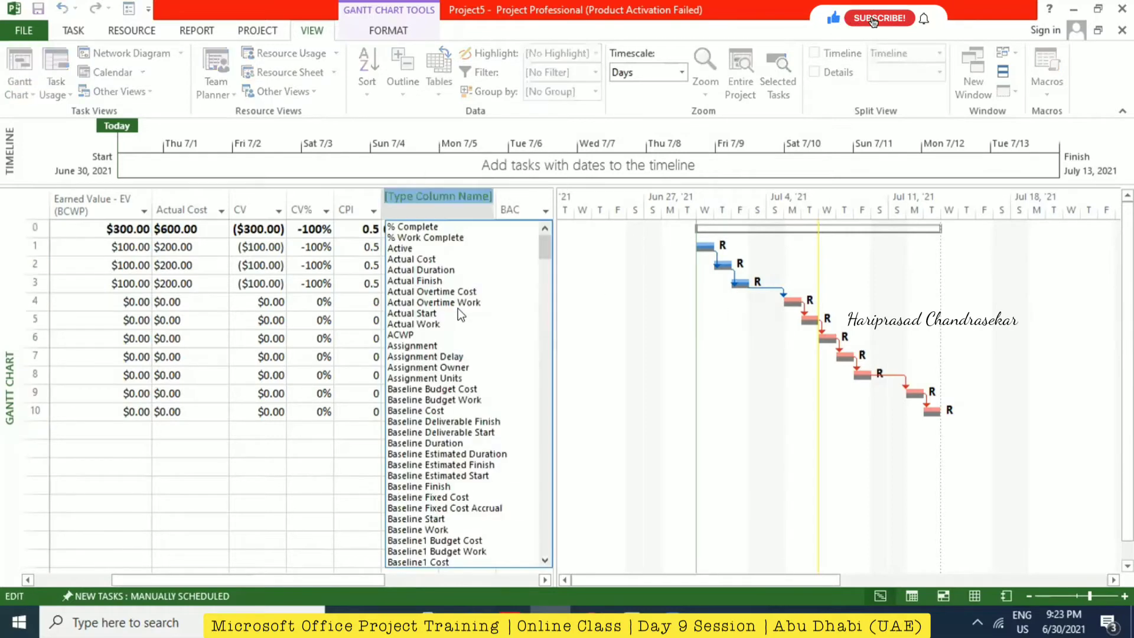
type("SV")
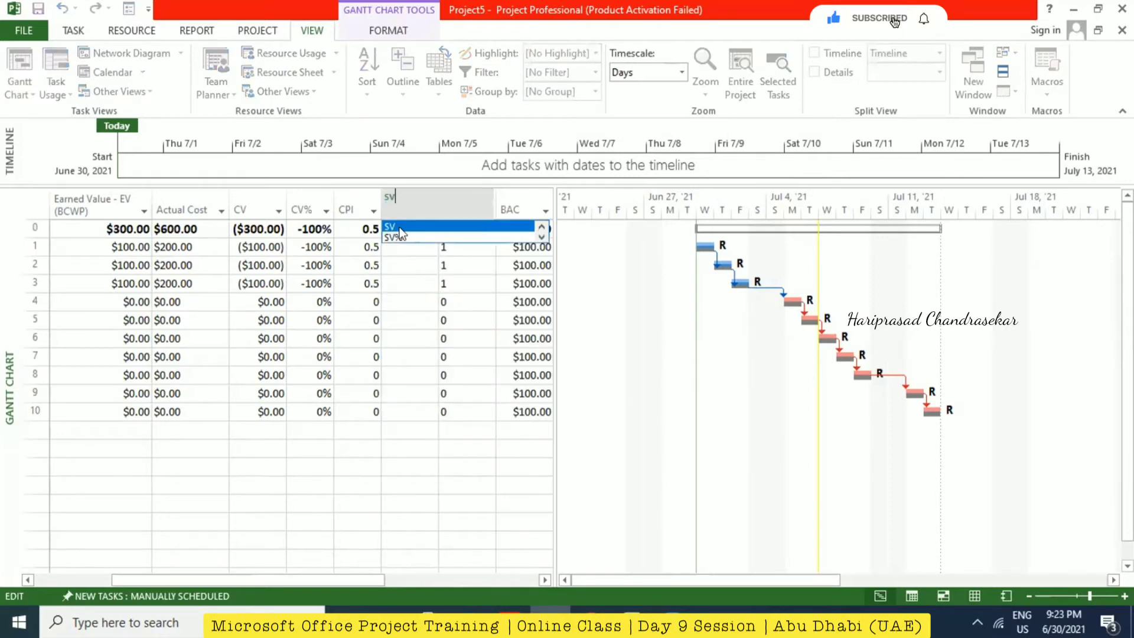
key("Return")
left_click(411, 229)
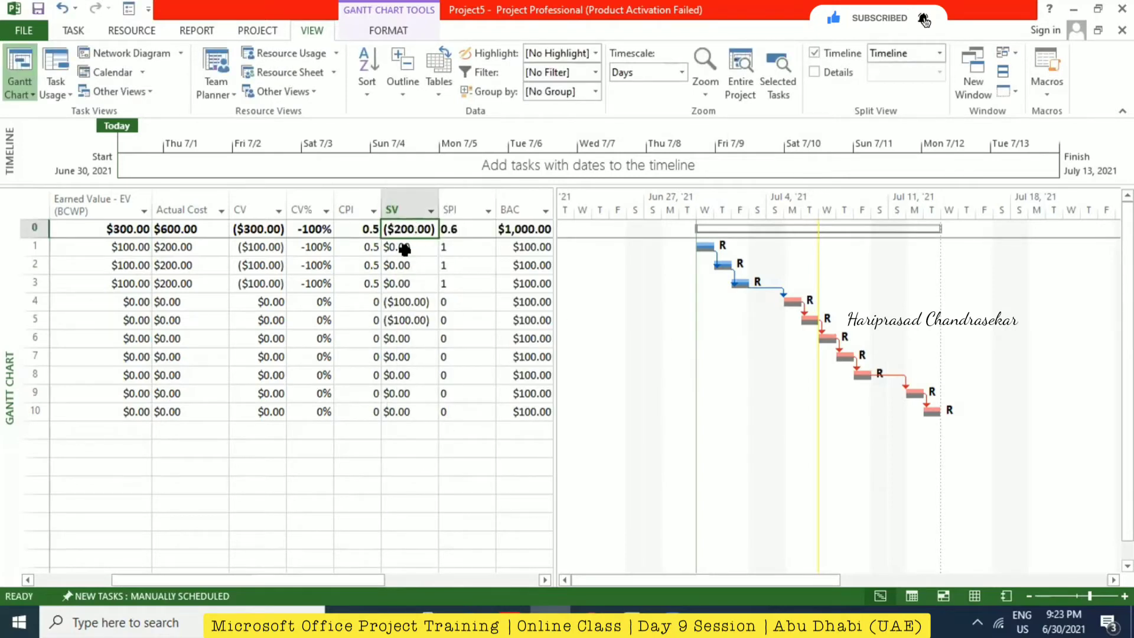
Insert an SV% column between the SV and SPI columns.
right_click(459, 203)
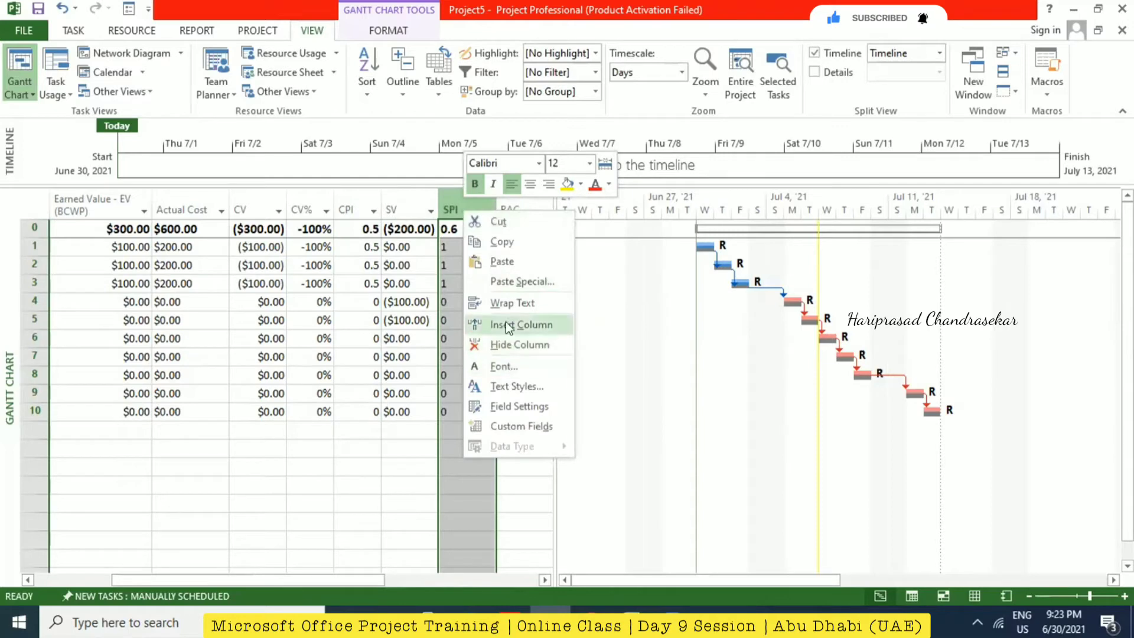
left_click(505, 324)
type("SV")
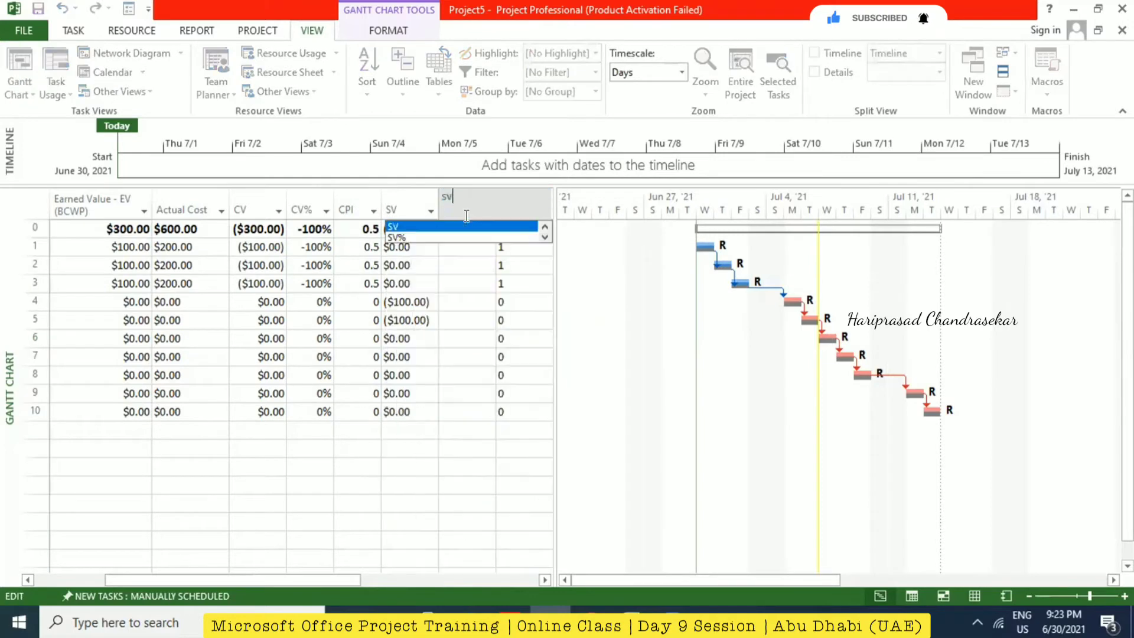
left_click(460, 237)
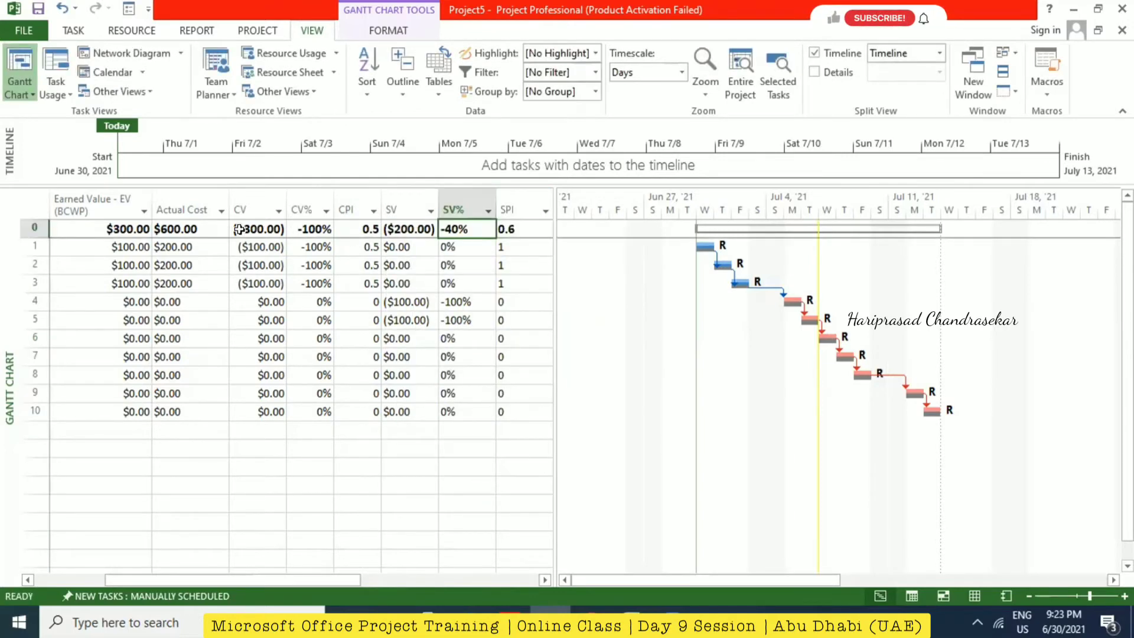
left_click(520, 406)
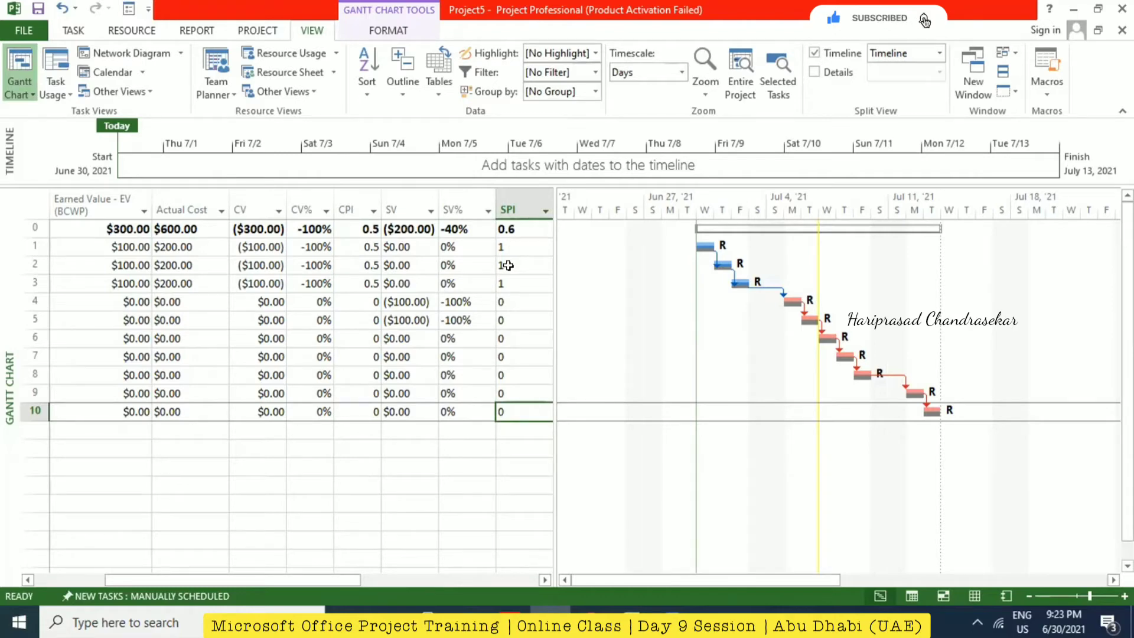
Read the TCPI column's definition and formula, and widen the VAC column to fit its values.
left_click_drag(402, 575, 558, 562)
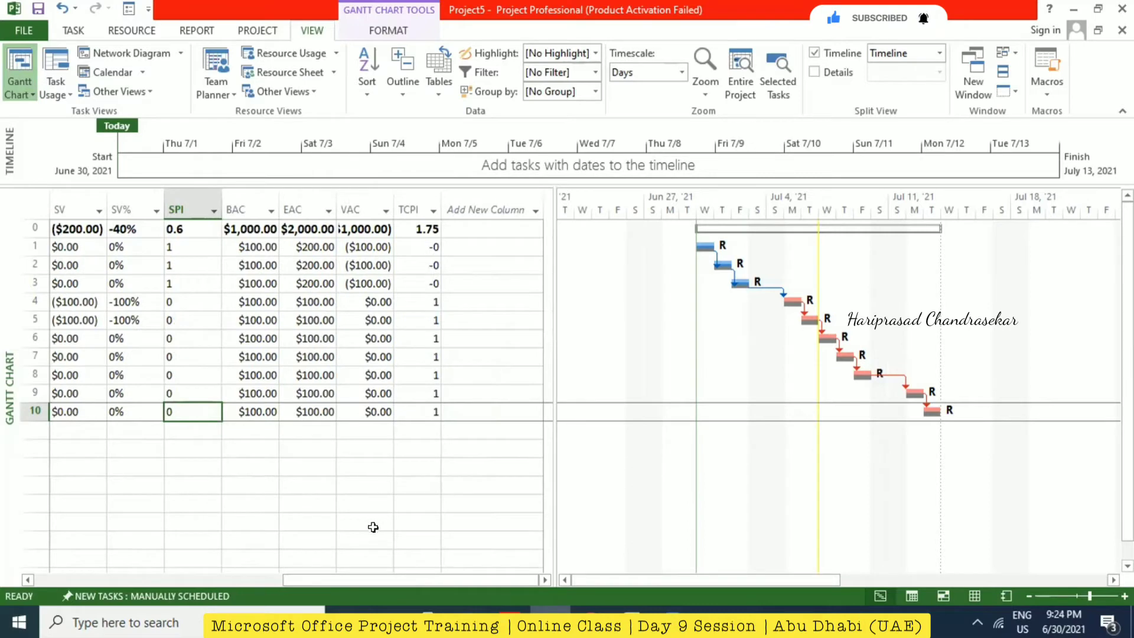
mouse_move(407, 198)
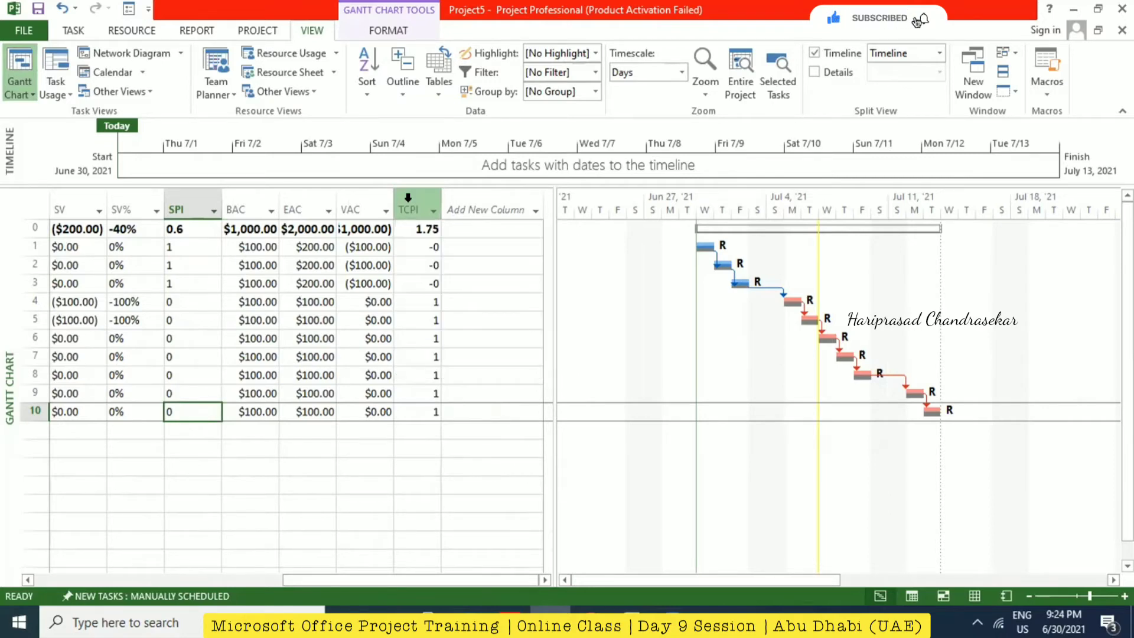
mouse_move(411, 201)
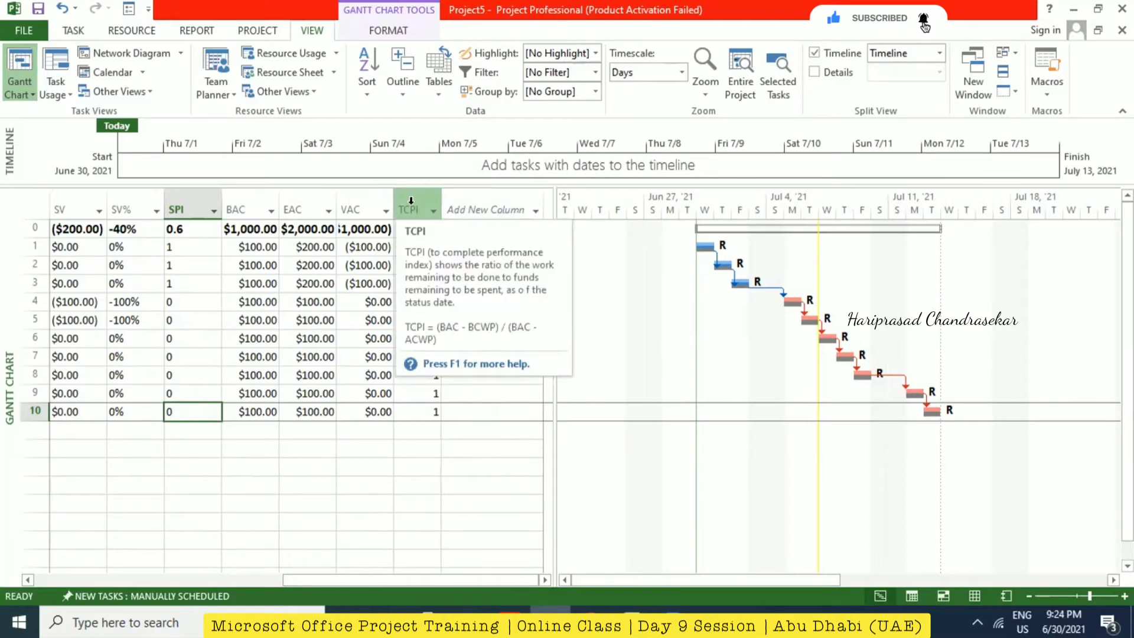
double_click(393, 201)
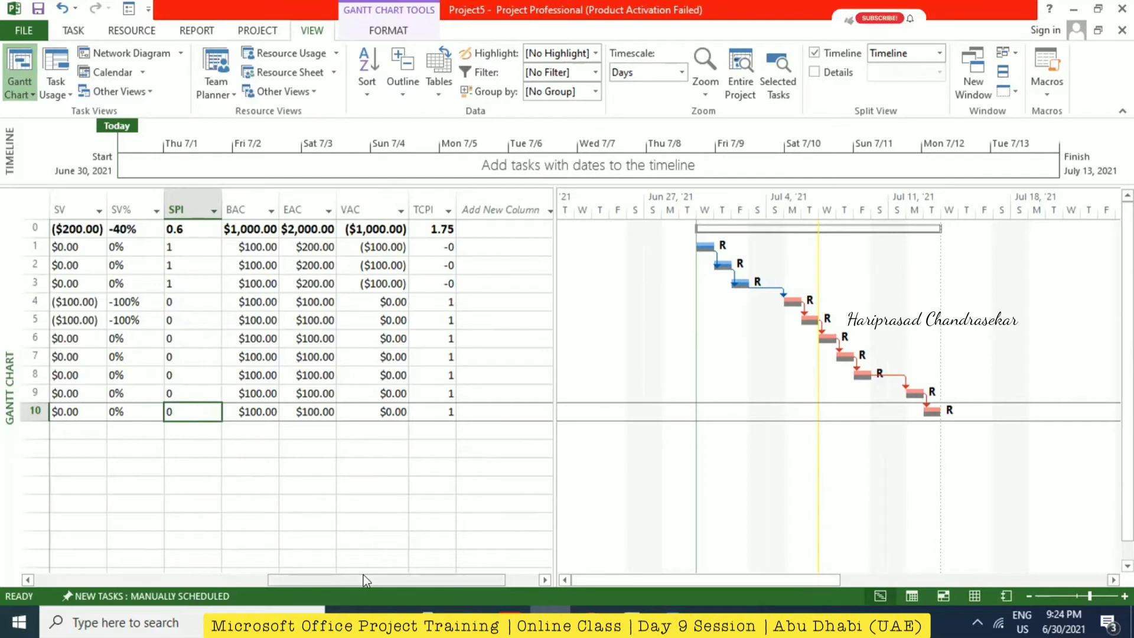
Open the built-in Earned Value Report from the cost reports.
left_click_drag(363, 577, 442, 577)
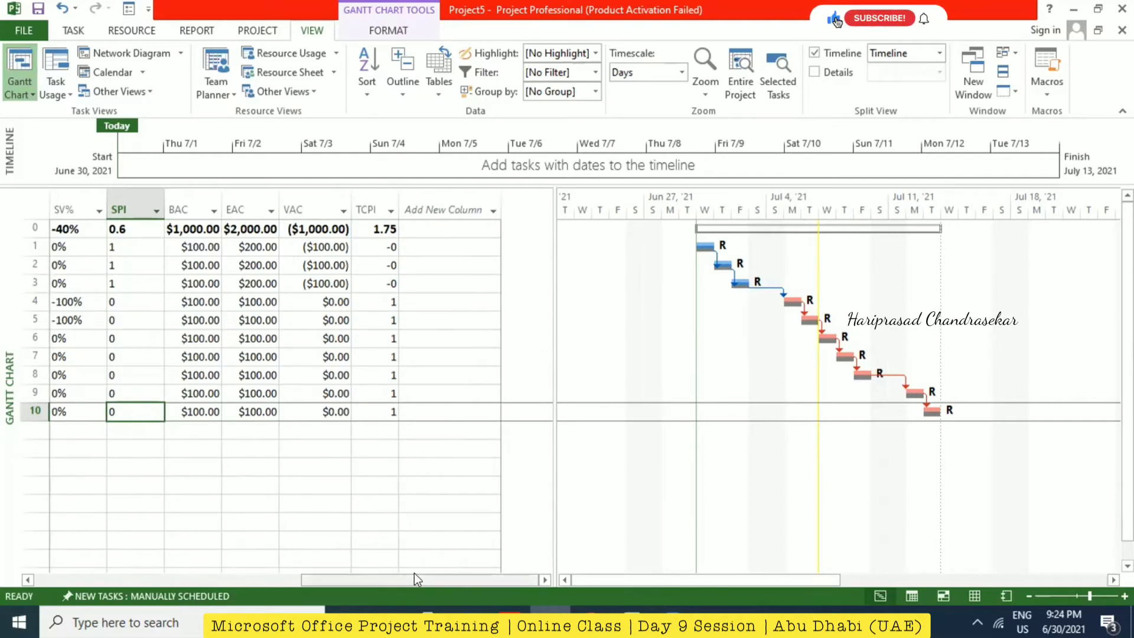
left_click(198, 33)
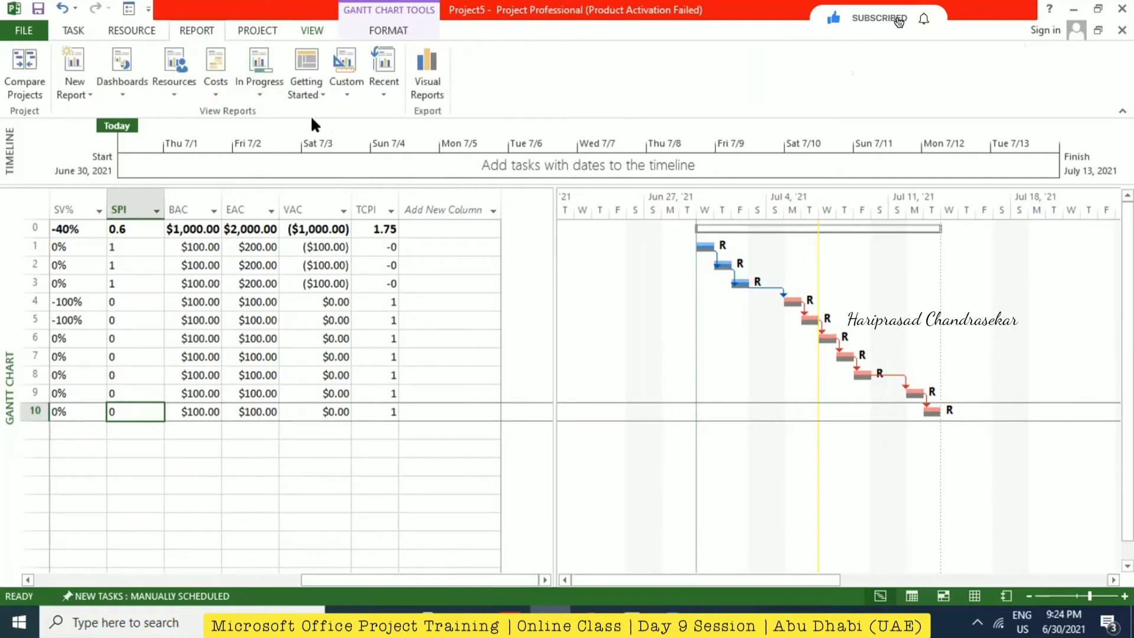
left_click(221, 84)
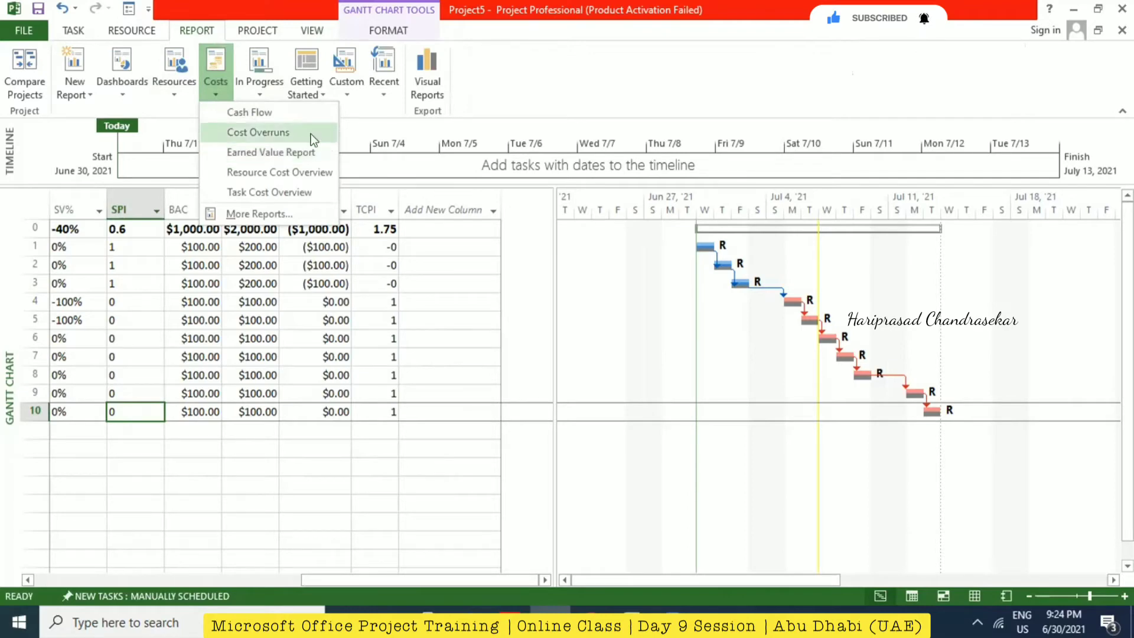
left_click(275, 151)
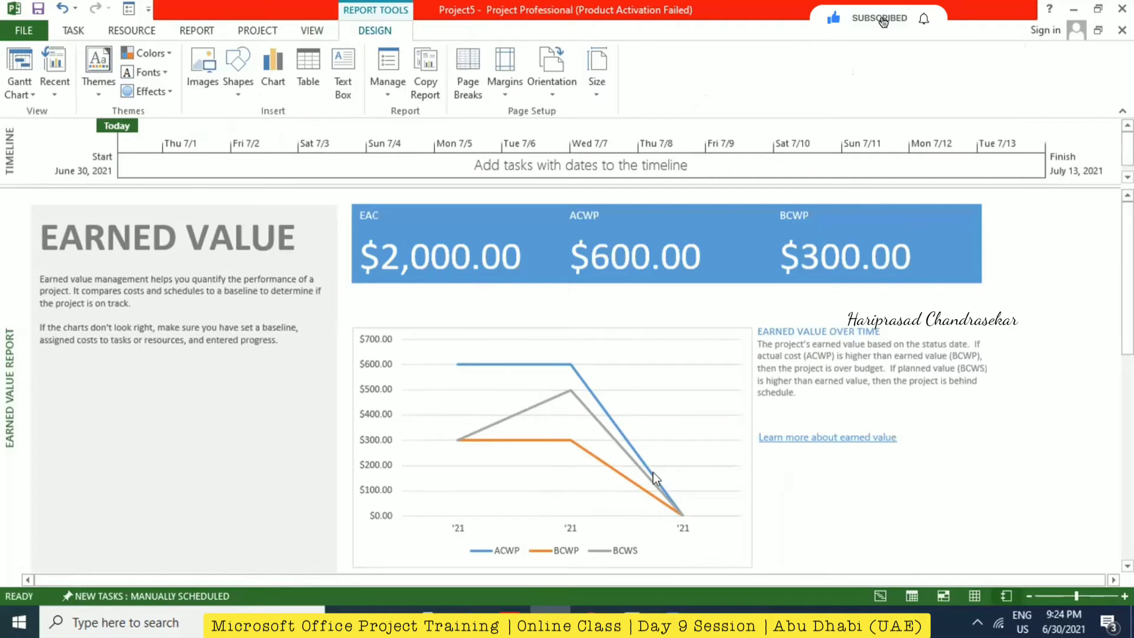
Examine the report's earned value, variance and indices over time charts.
scroll(695, 400, "down", 1)
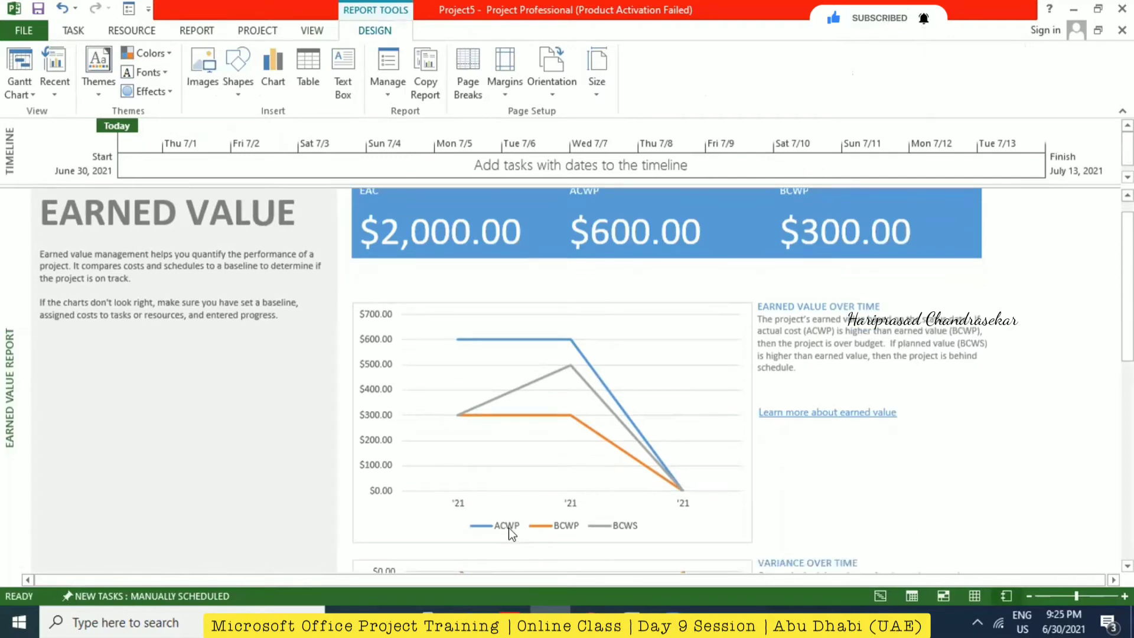
scroll(572, 525, "down", 5)
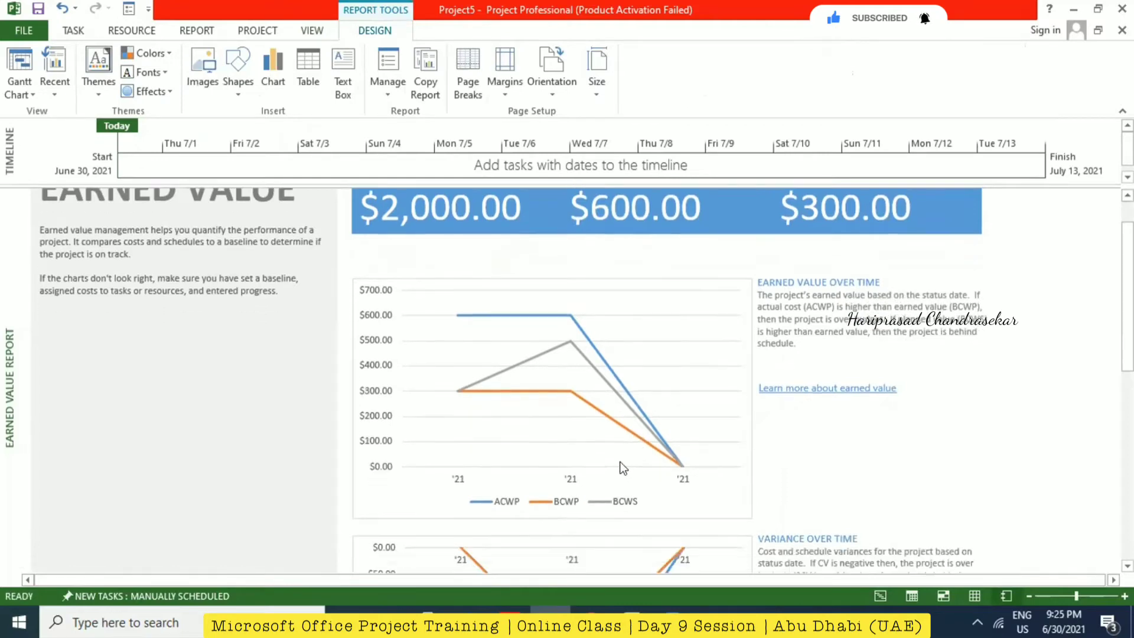
scroll(557, 481, "down", 2)
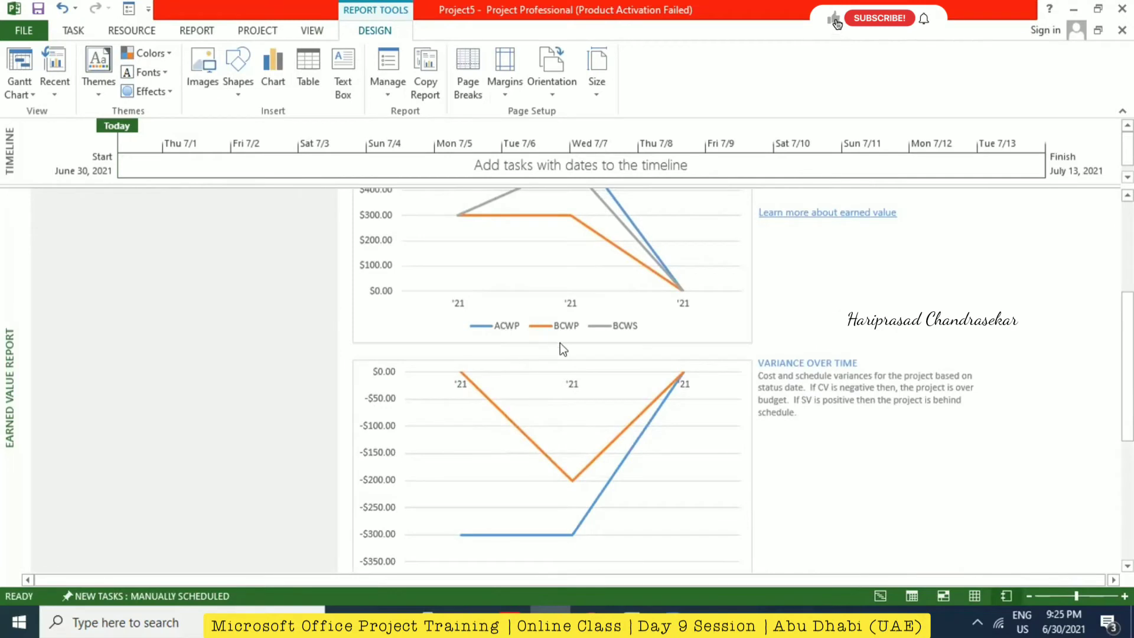
scroll(502, 335, "down", 3)
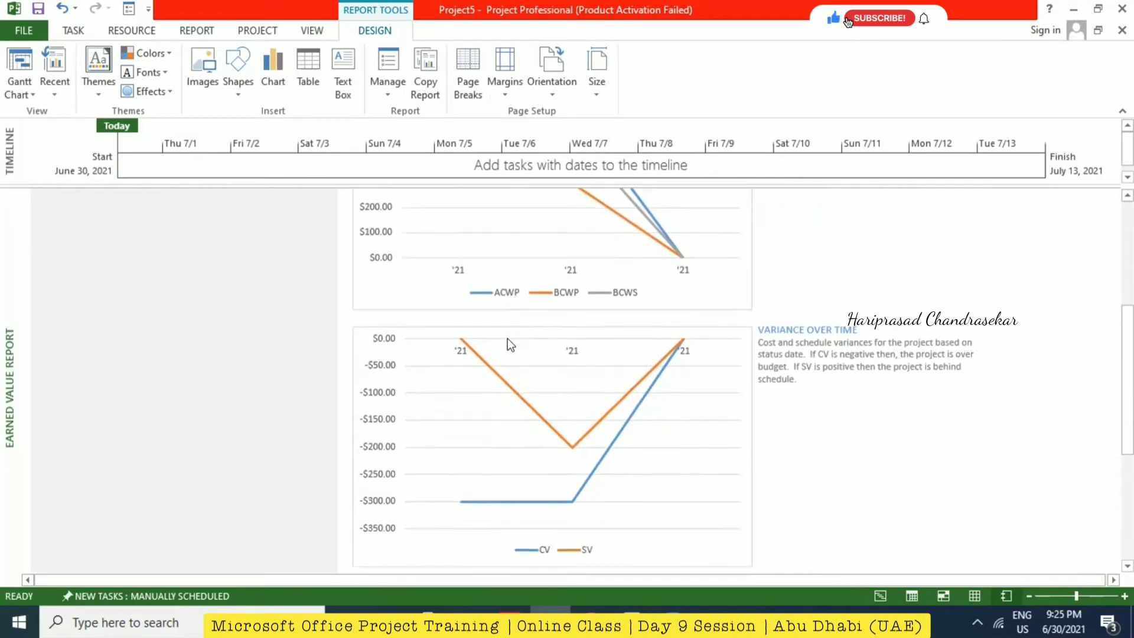
scroll(535, 378, "down", 3)
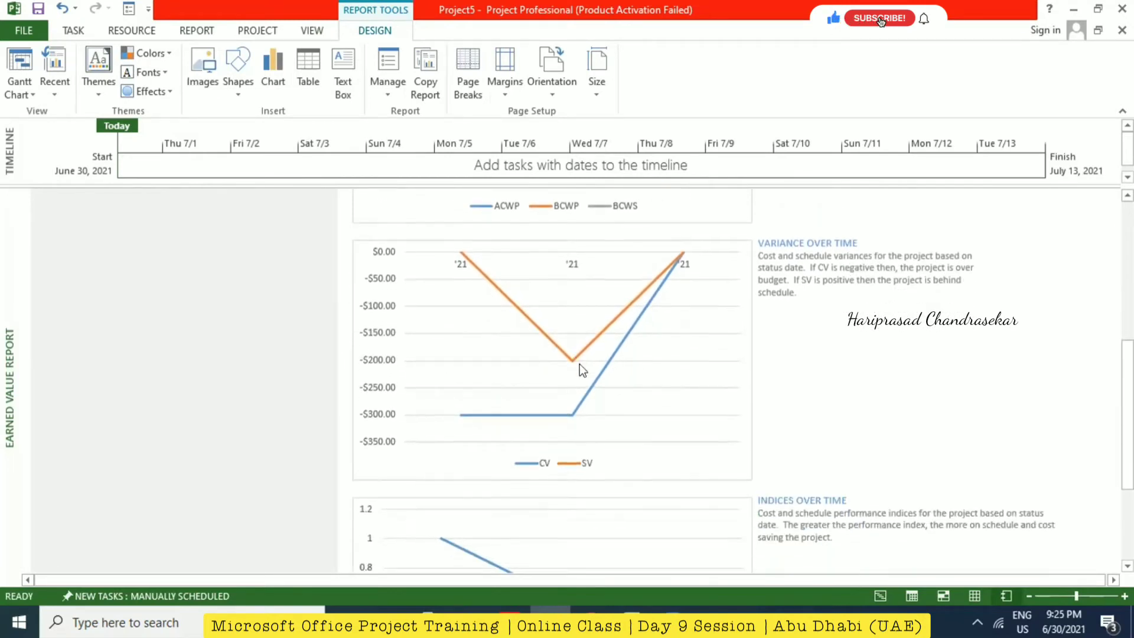
scroll(575, 393, "down", 6)
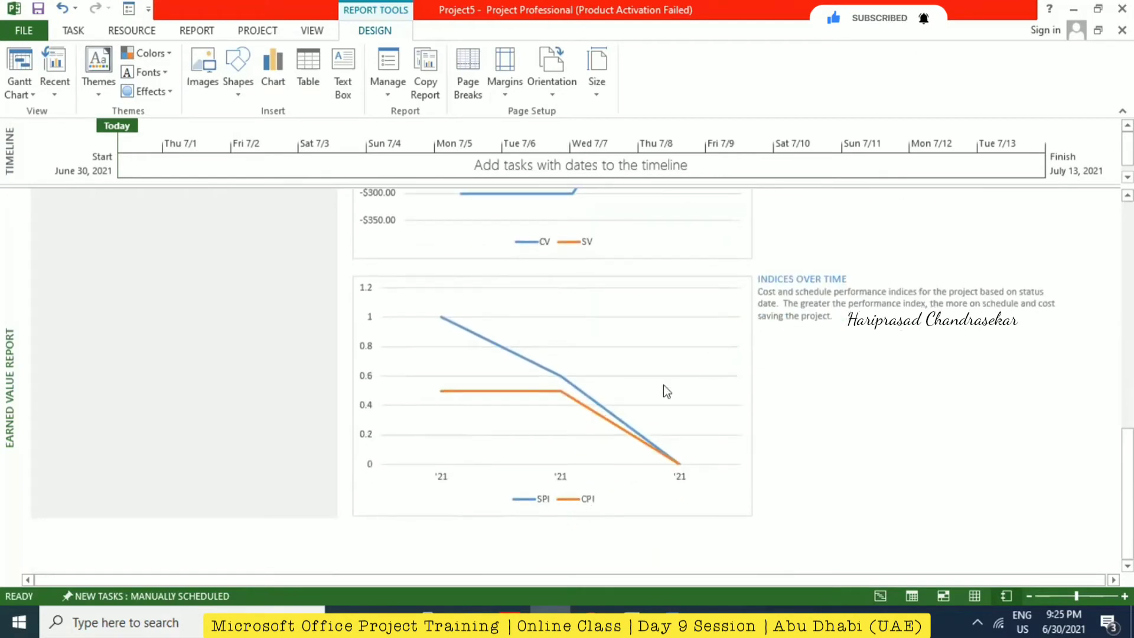
scroll(639, 396, "up", 10)
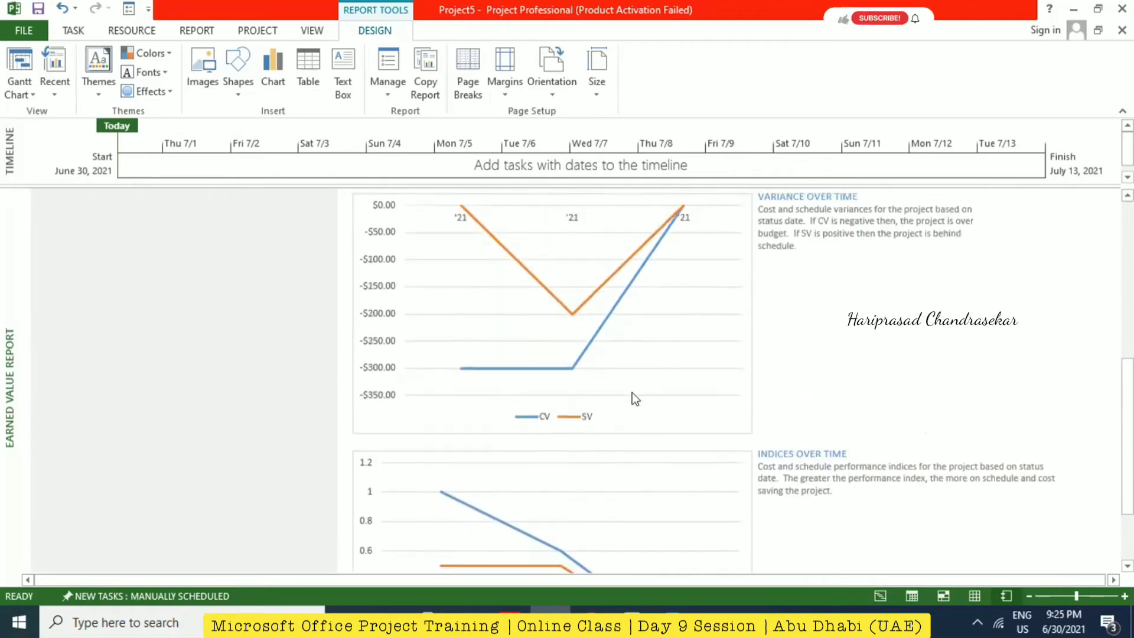
scroll(632, 392, "up", 10)
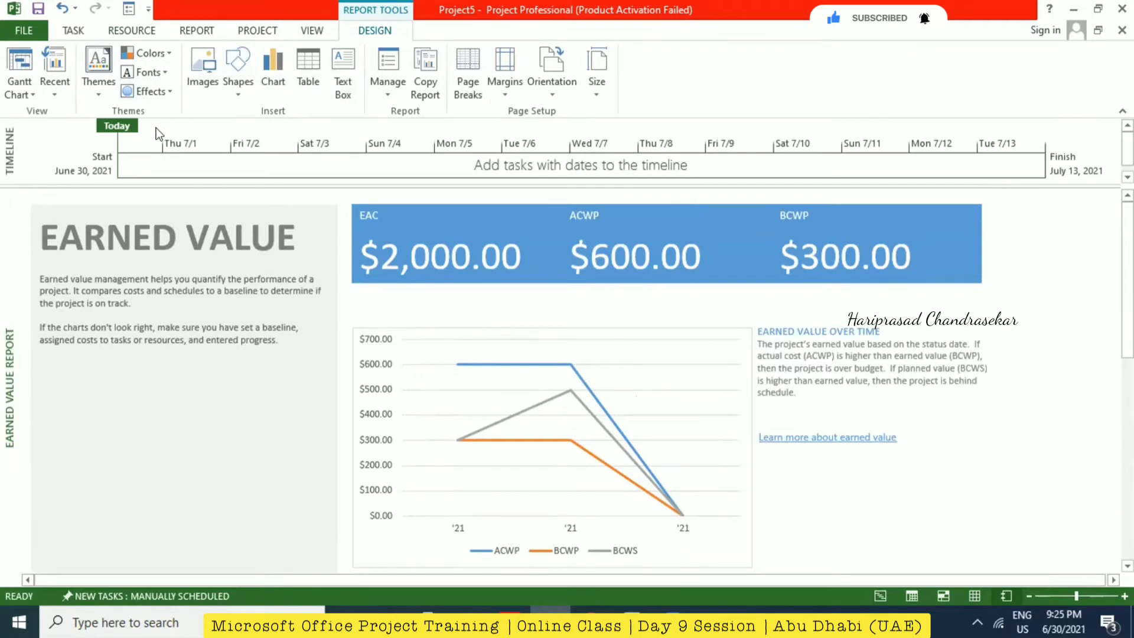
Return to the Gantt Chart view and create a new Chart-type report named "S Curve".
left_click(880, 596)
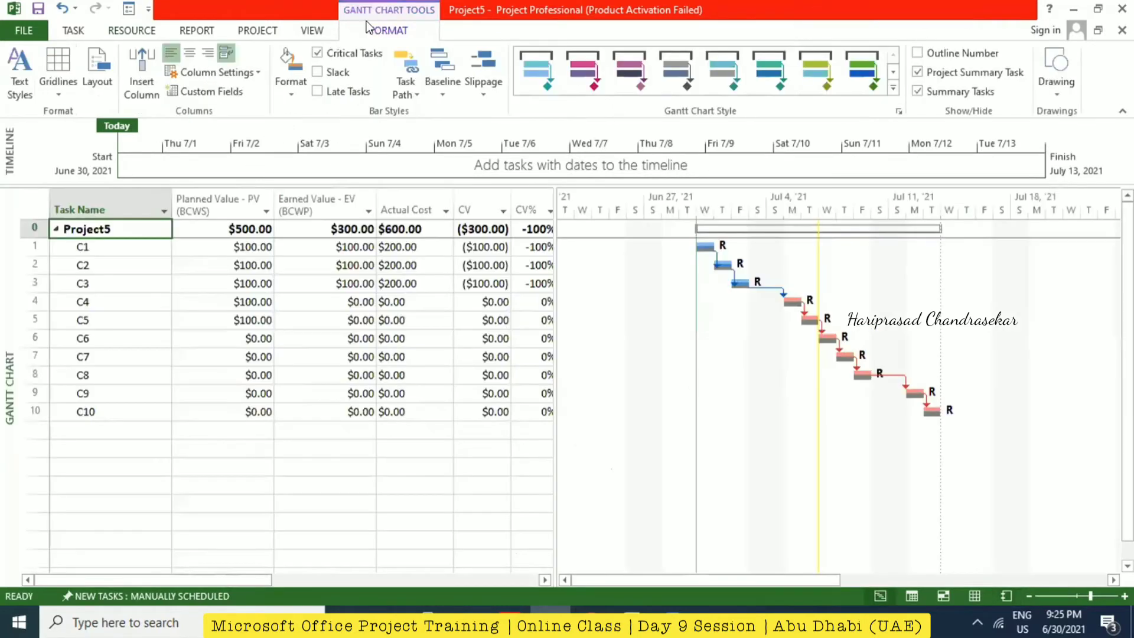
left_click(197, 30)
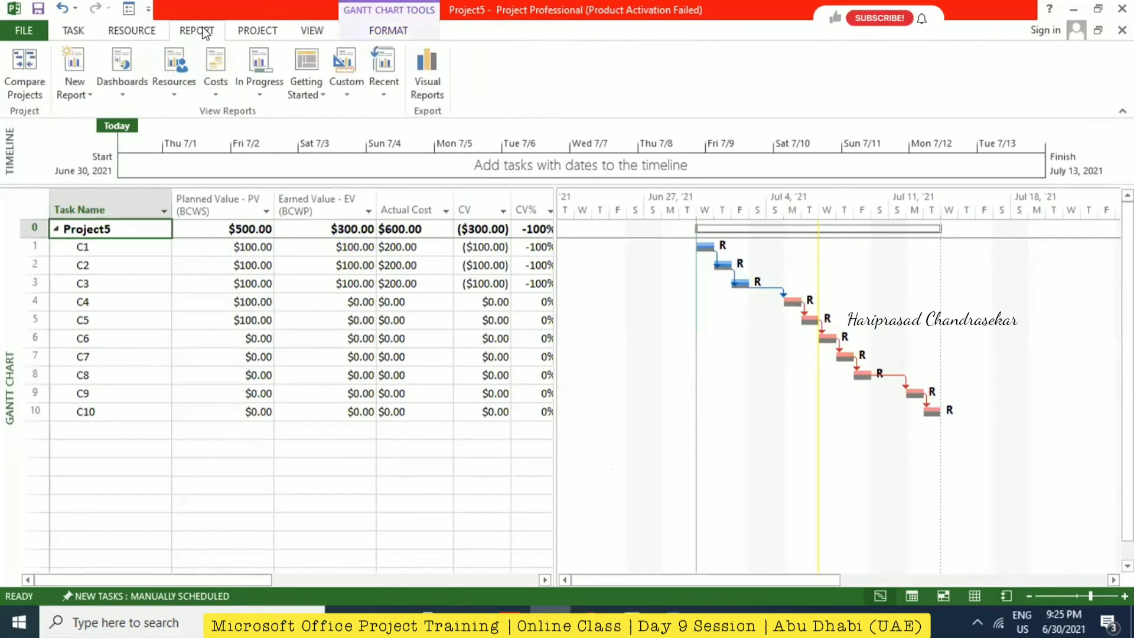
left_click(373, 93)
left_click(347, 89)
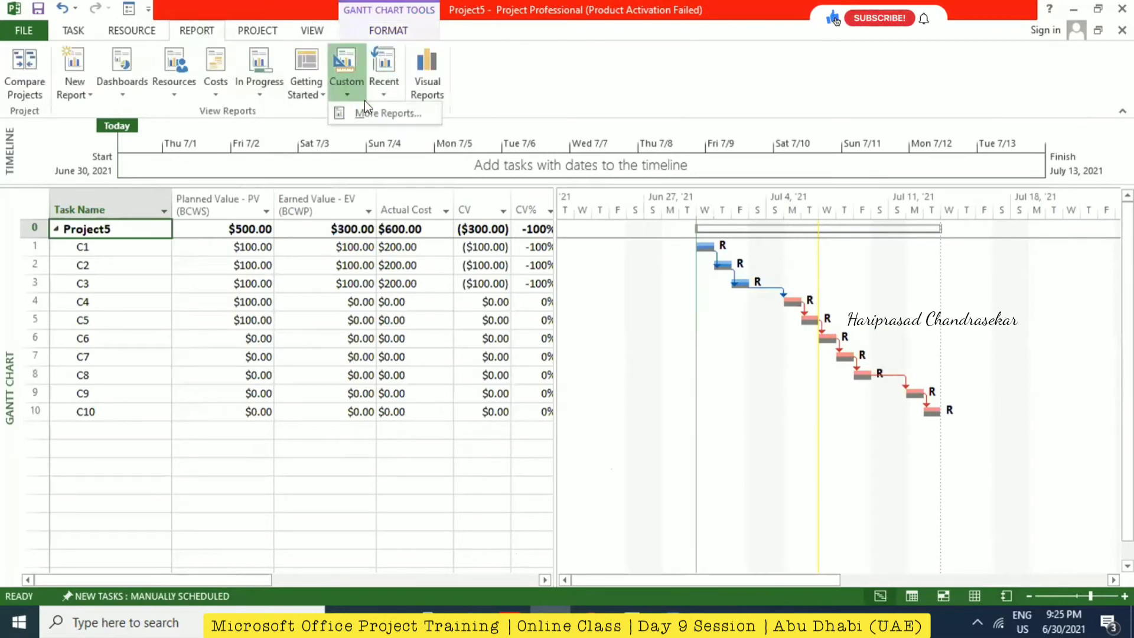
left_click(378, 114)
left_click(408, 305)
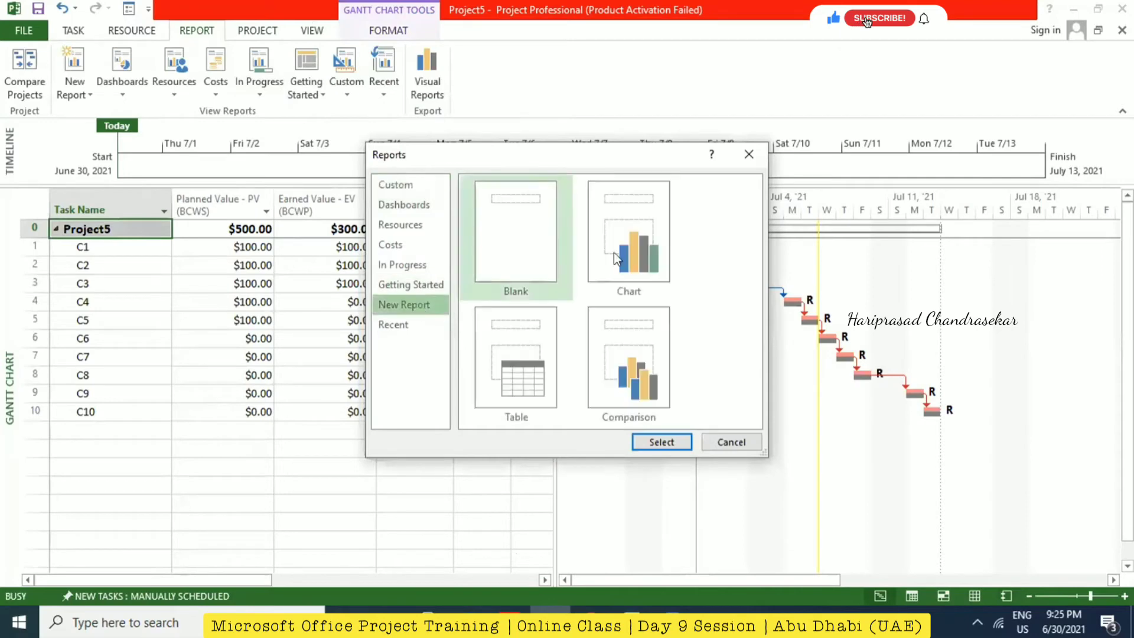
left_click(650, 233)
left_click(674, 440)
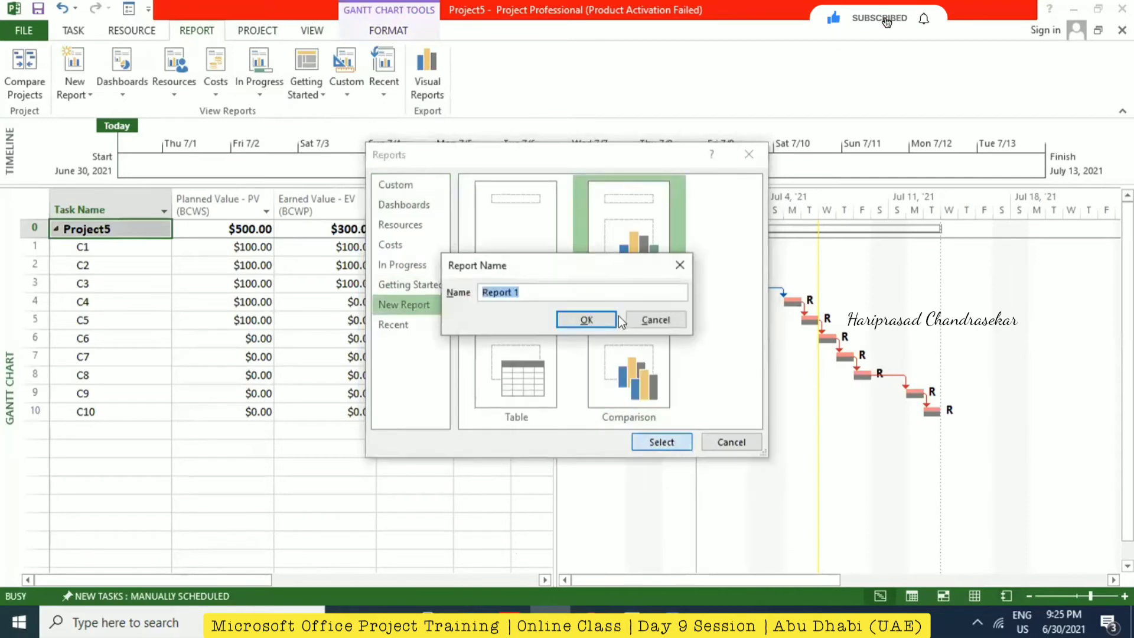
type("S Curve")
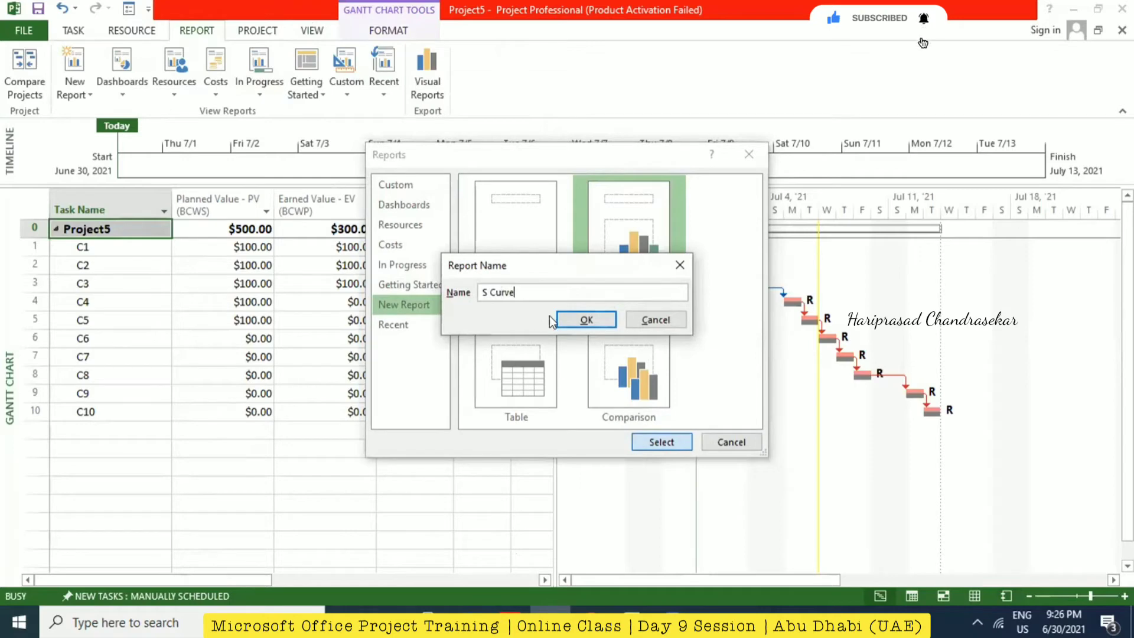
left_click(585, 320)
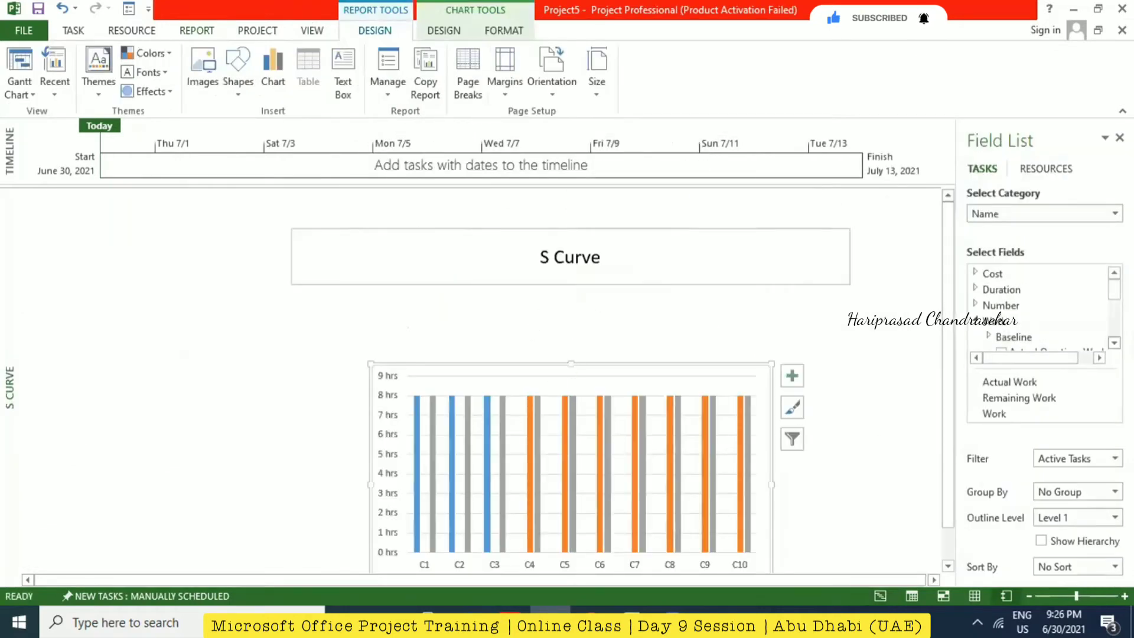
Remove the Actual Work, Remaining Work and Work fields from the S Curve chart.
scroll(1031, 328, "down", 3)
left_click(1001, 329)
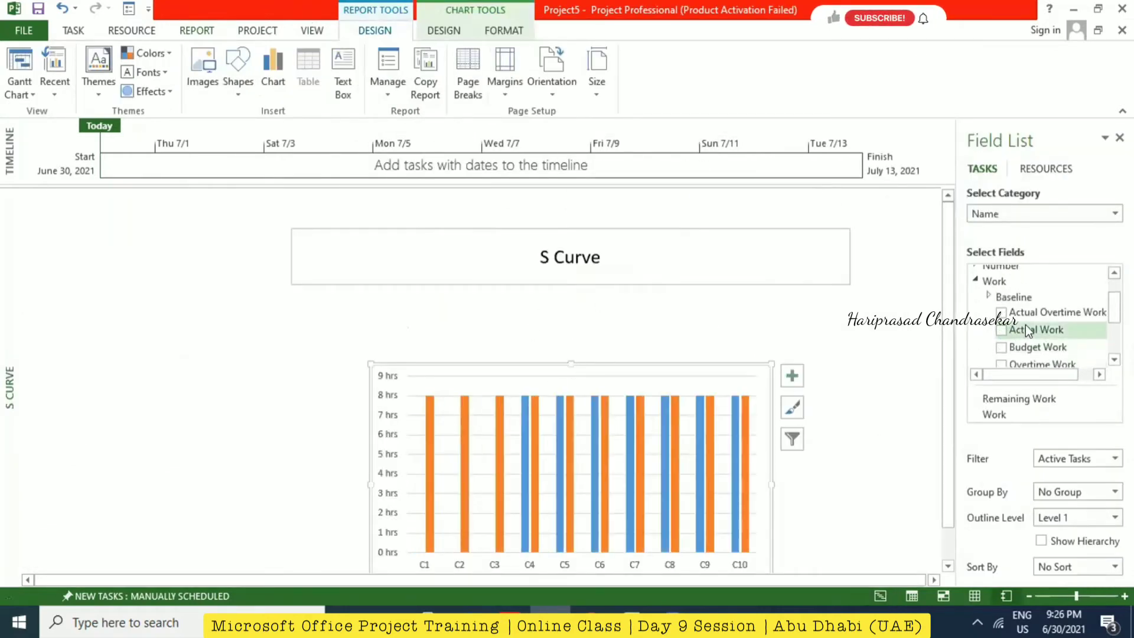
scroll(1025, 325, "down", 2)
left_click(1001, 337)
left_click(1002, 357)
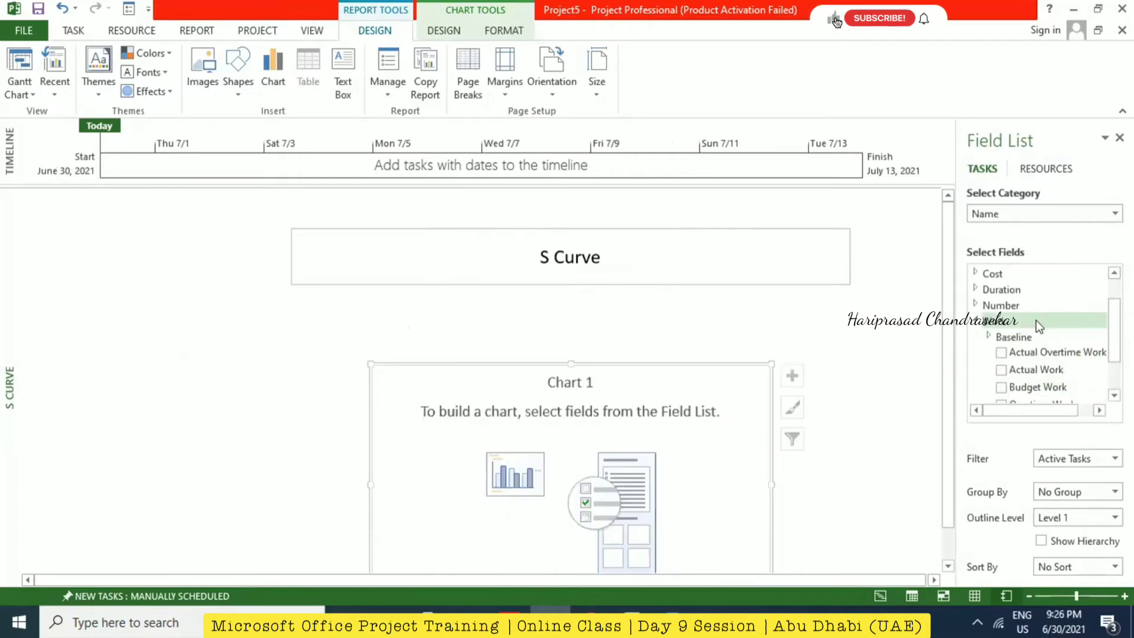
Add the cost fields ACWP, BCWP and BCWS to the S Curve chart.
left_click(975, 322)
left_click(975, 273)
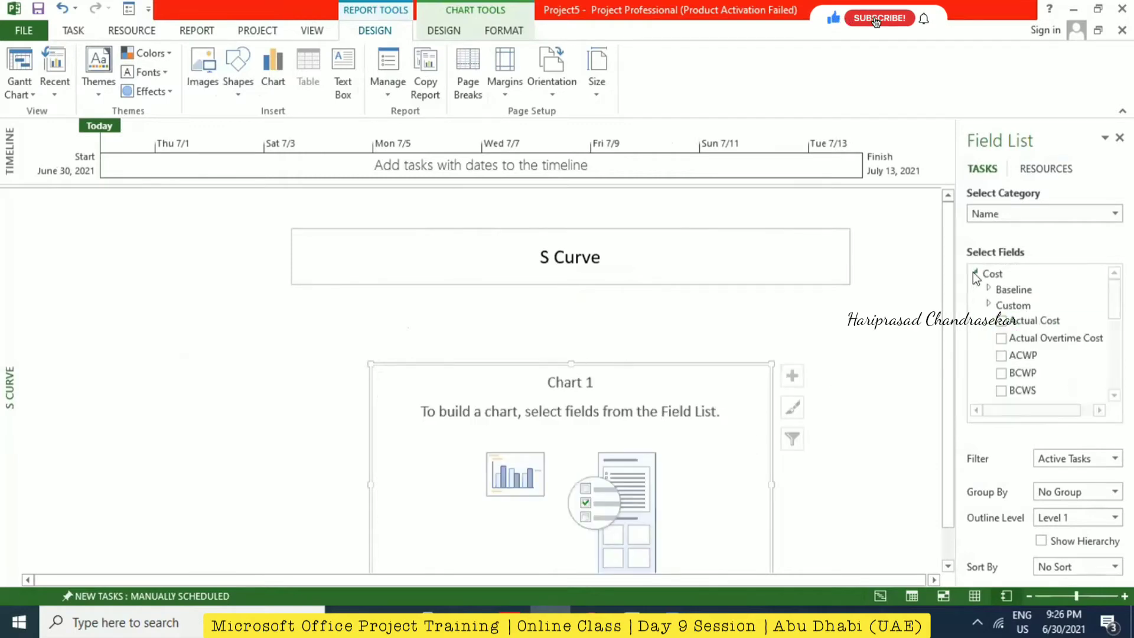
left_click(1001, 356)
left_click(1002, 293)
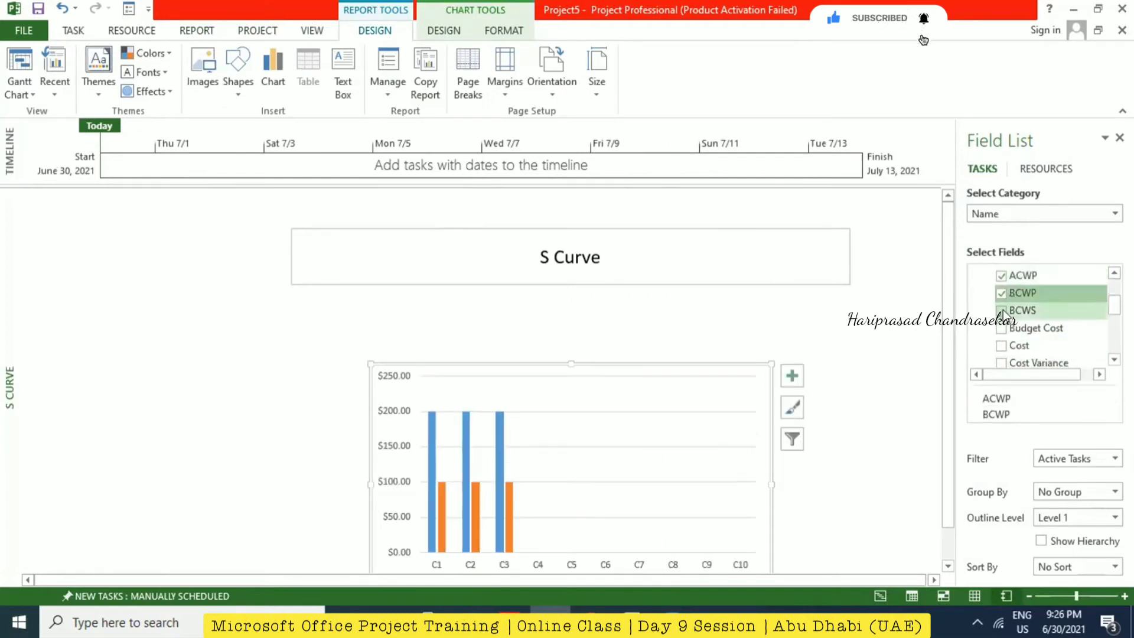
left_click(1002, 310)
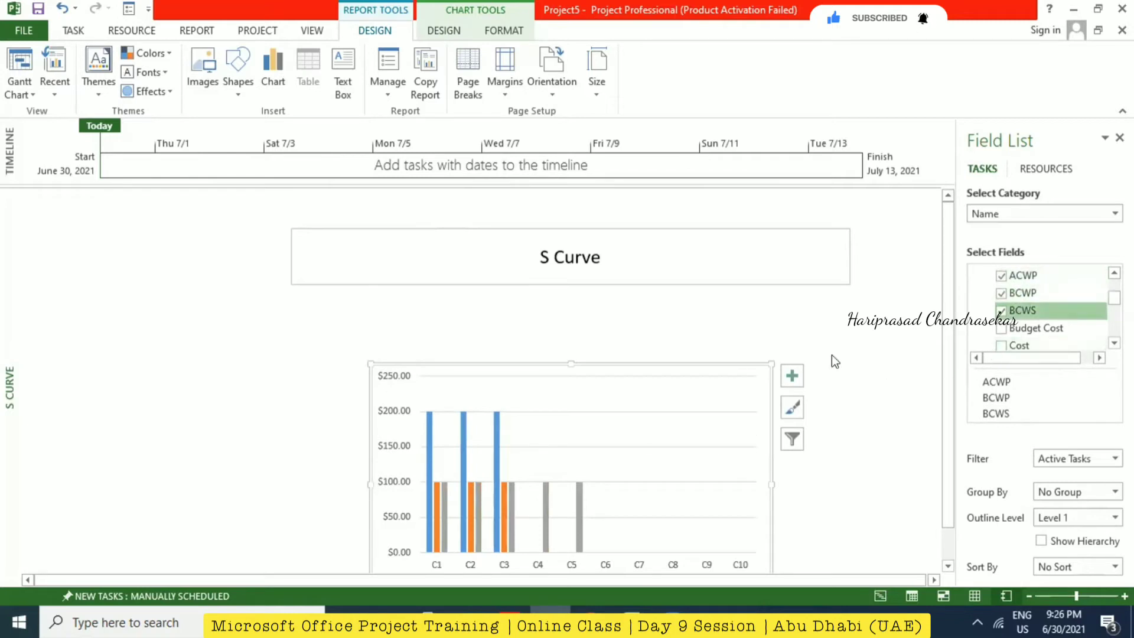
Change the chart to a Combo type with ACWP, BCWP and BCWS each plotted as Line with Markers.
left_click(749, 326)
left_click(732, 365)
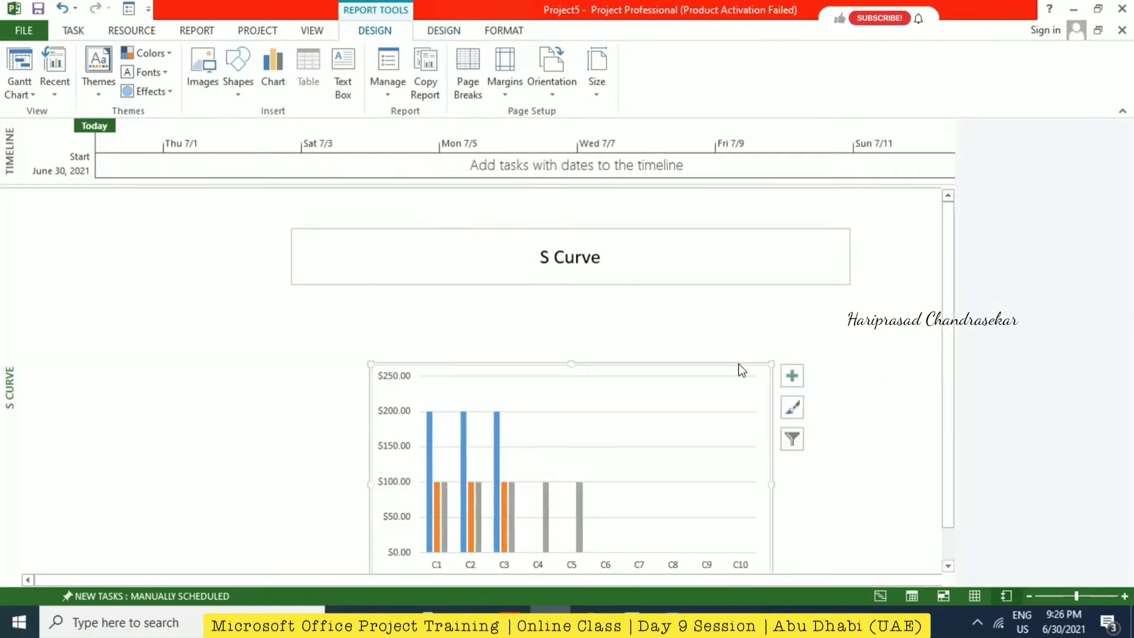
left_click(444, 30)
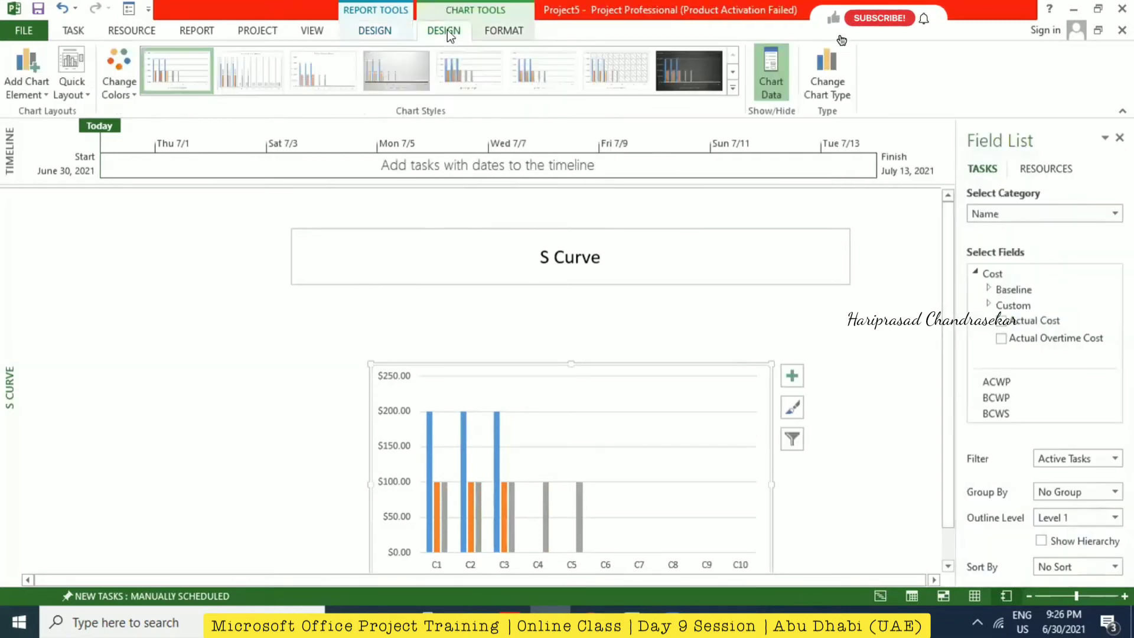
left_click(823, 74)
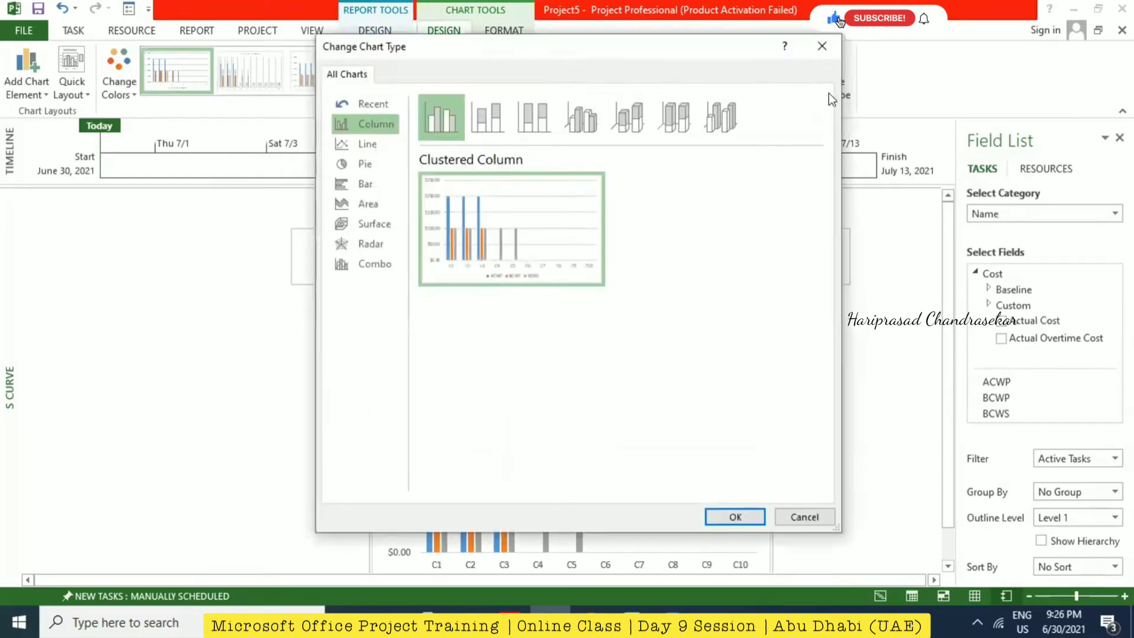
left_click(393, 263)
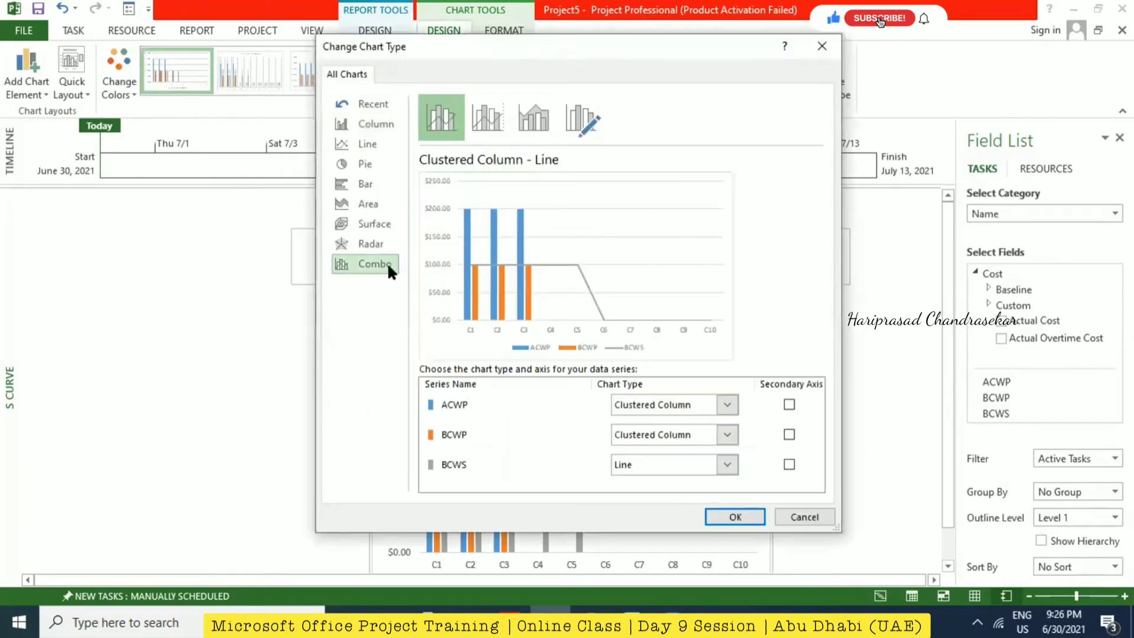
left_click(726, 404)
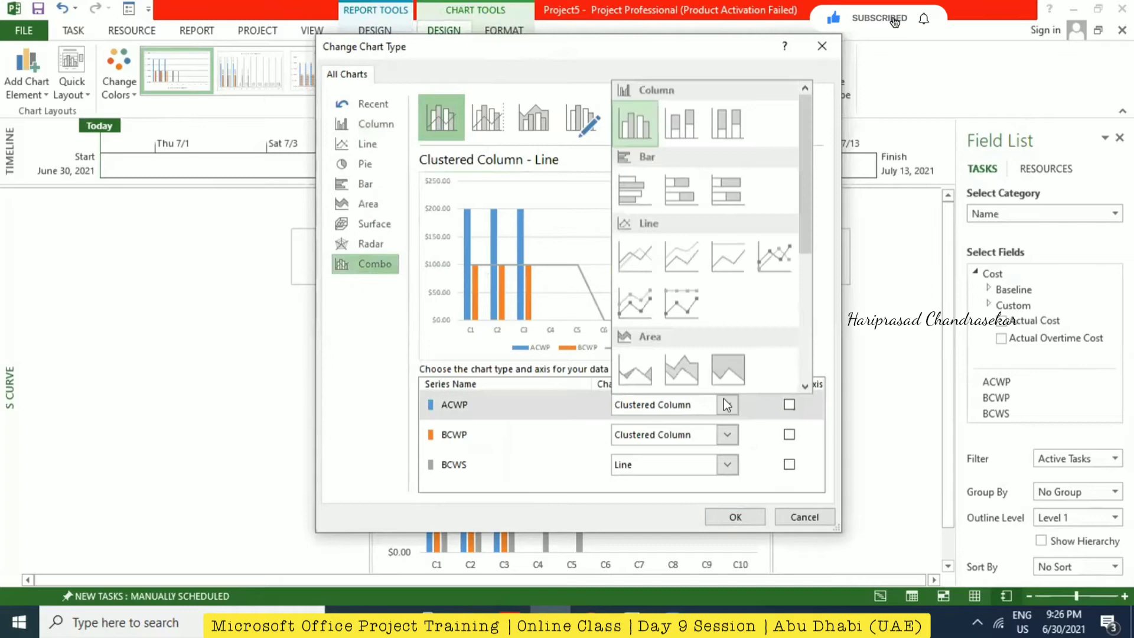
left_click(778, 257)
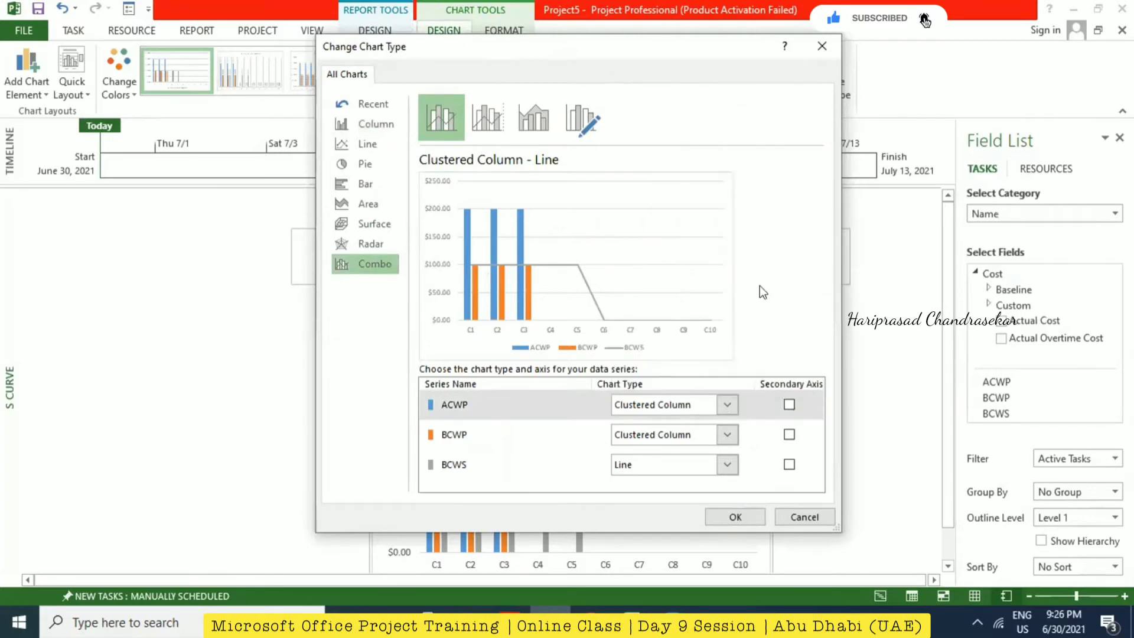
left_click(728, 434)
left_click(774, 286)
left_click(727, 465)
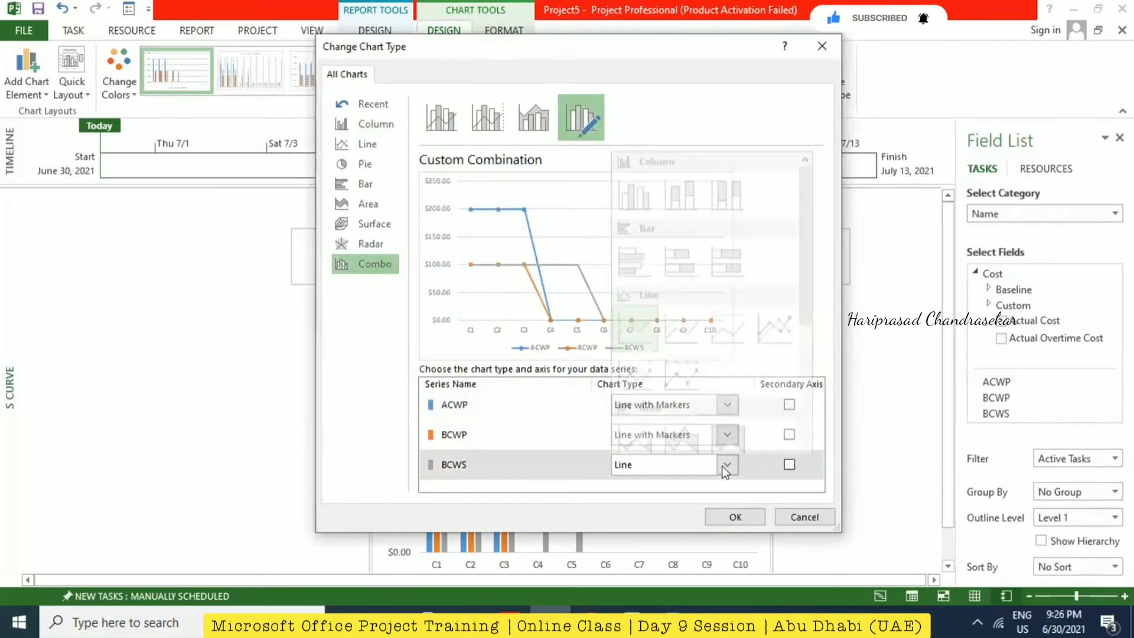
left_click(778, 315)
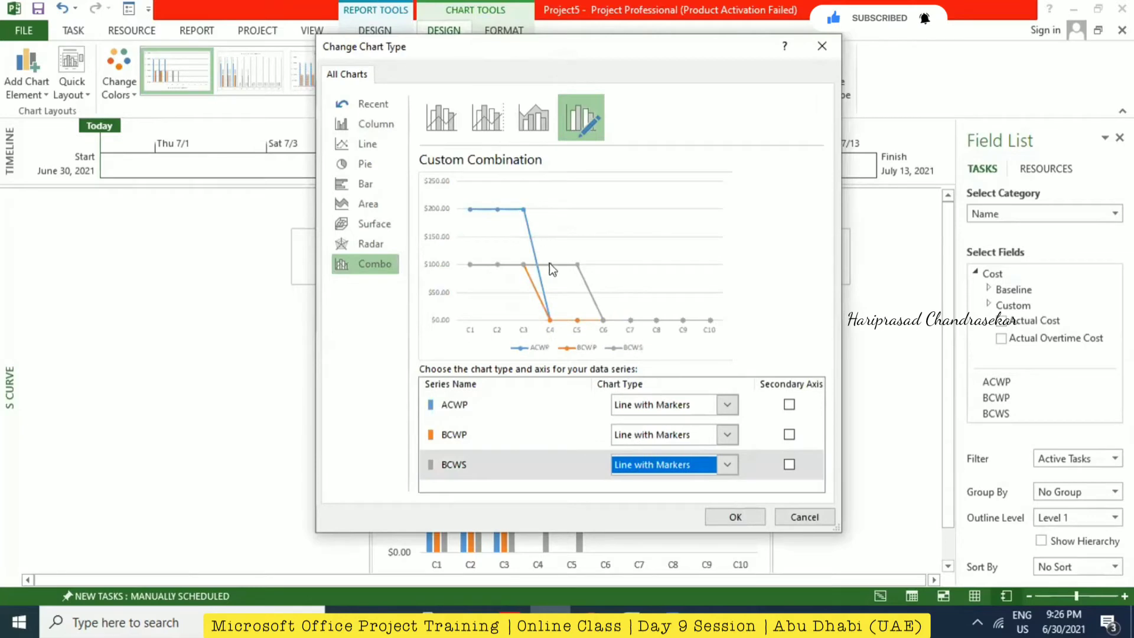
left_click(736, 517)
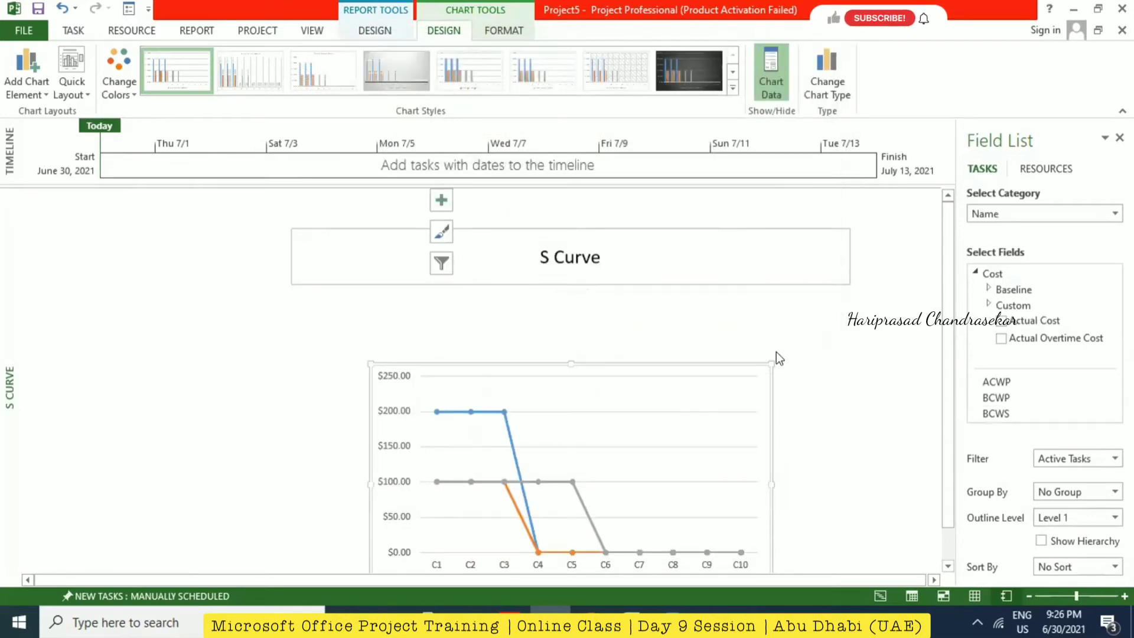
scroll(688, 314, "down", 1)
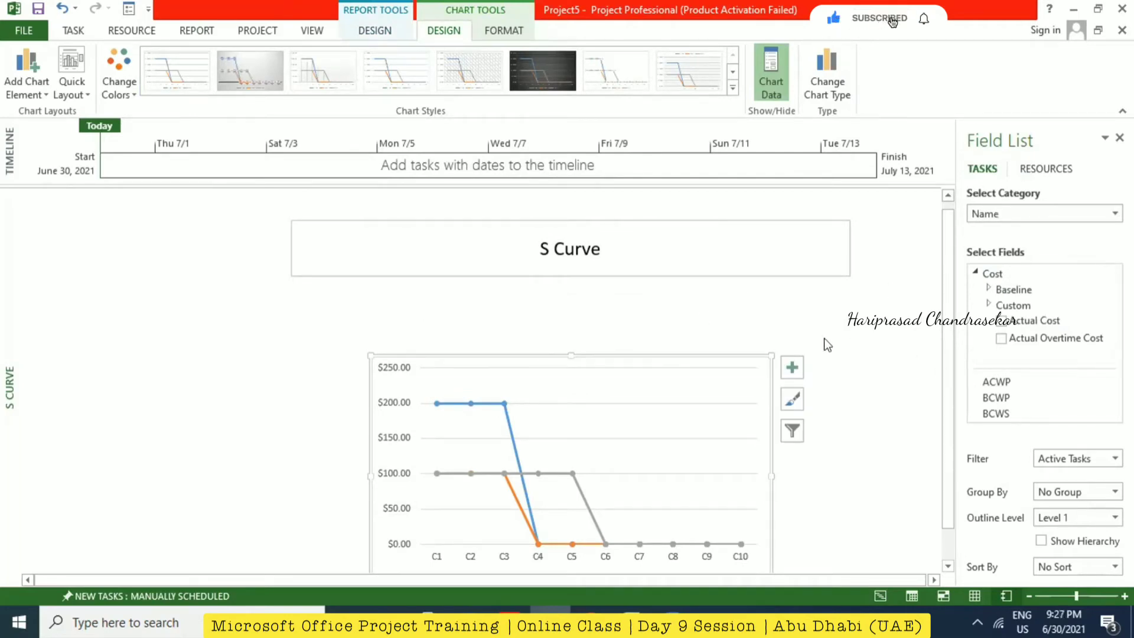
scroll(842, 312, "up", 1)
scroll(812, 316, "down", 1)
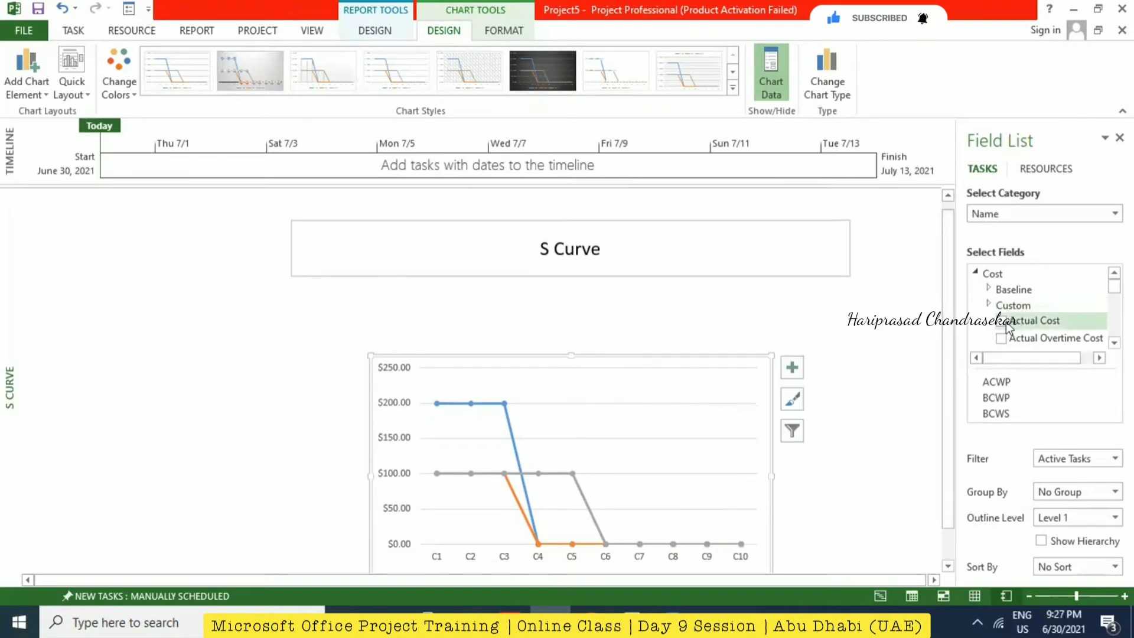
Deselect the S Curve chart and view the whole report chart with its legend.
scroll(1046, 304, "down", 3)
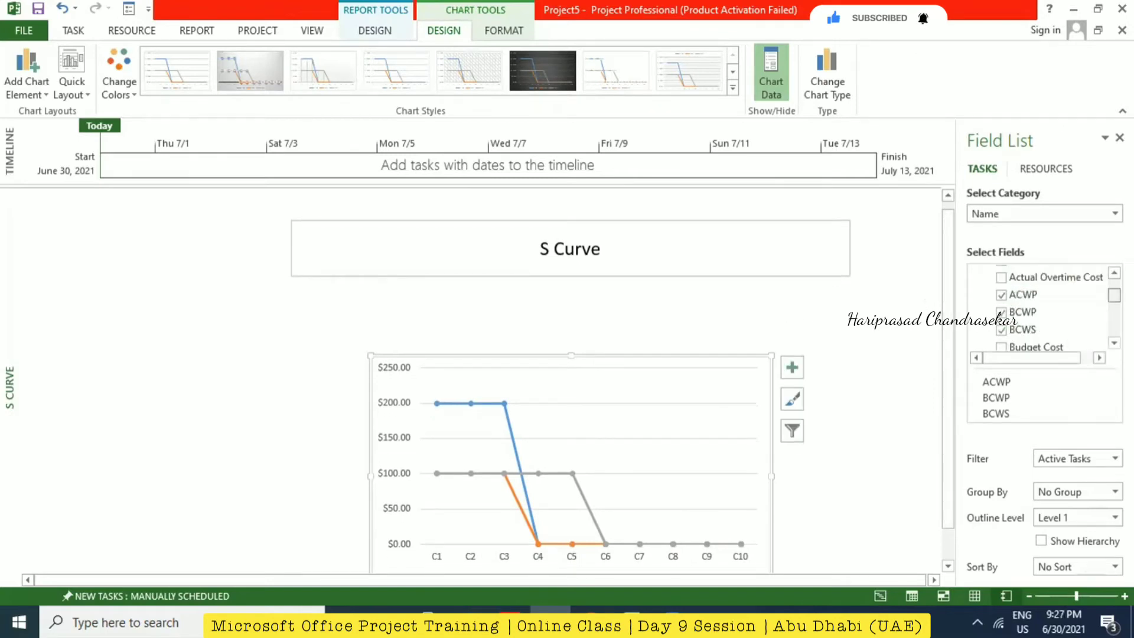
scroll(1045, 305, "up", 2)
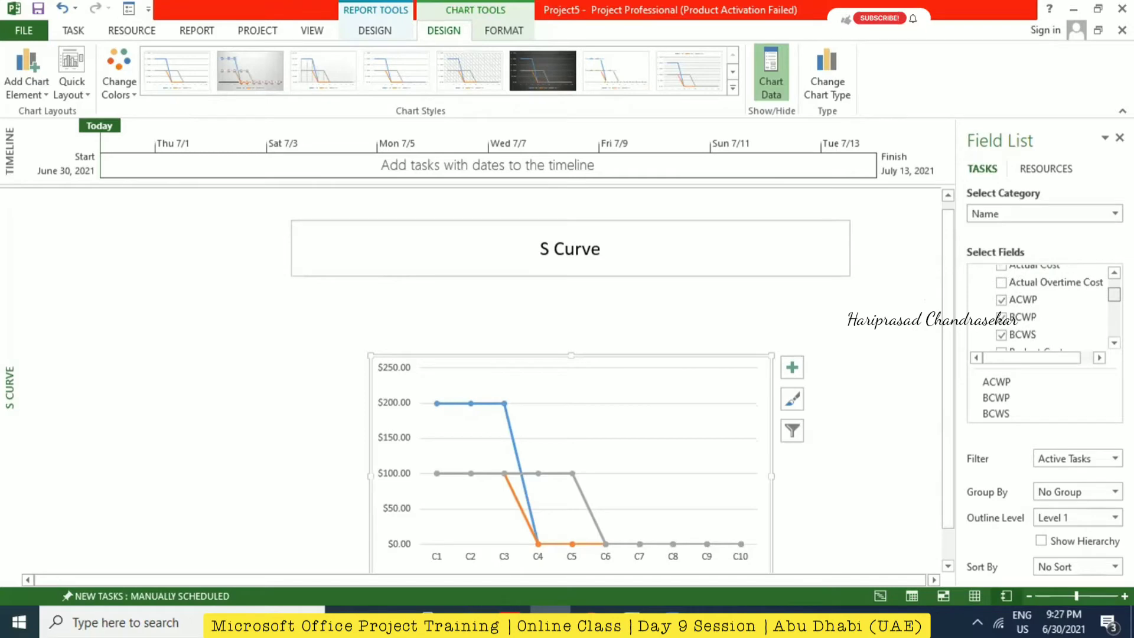
left_click(898, 319)
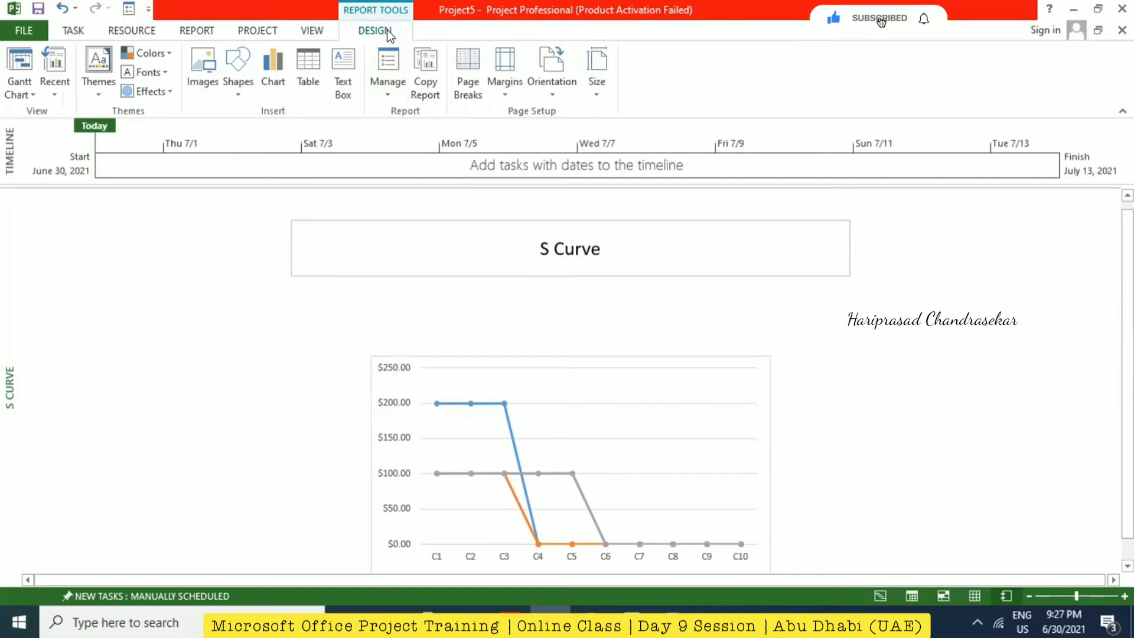
scroll(551, 367, "down", 1)
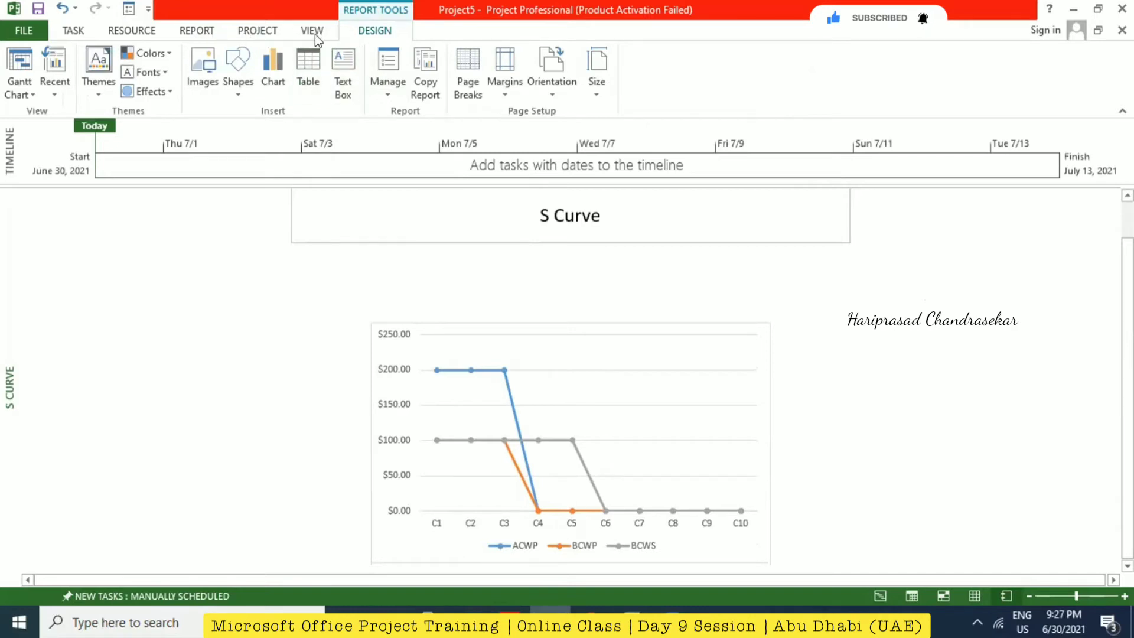
Open the built-in Earned Value Report from the cost reports.
left_click(201, 30)
left_click(346, 89)
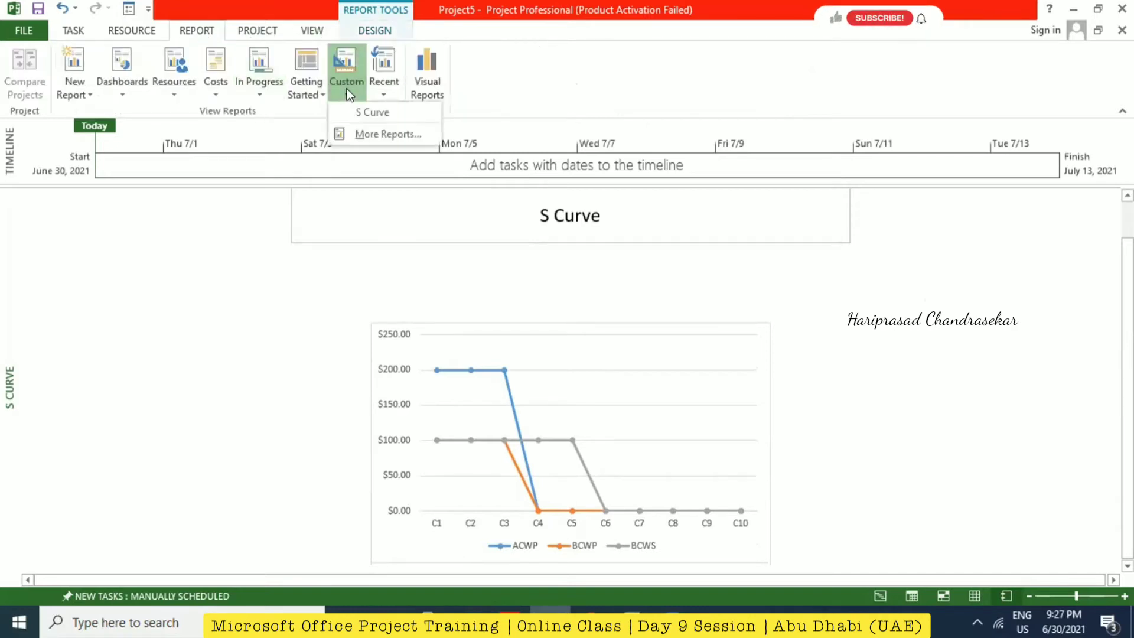
left_click(217, 89)
left_click(215, 89)
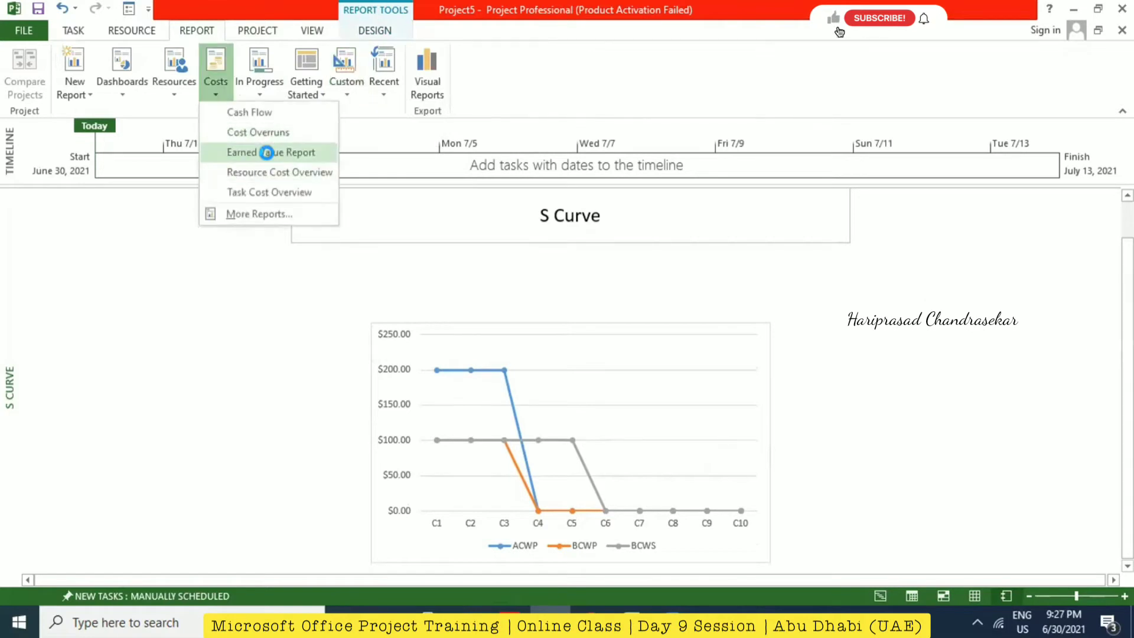
left_click(272, 152)
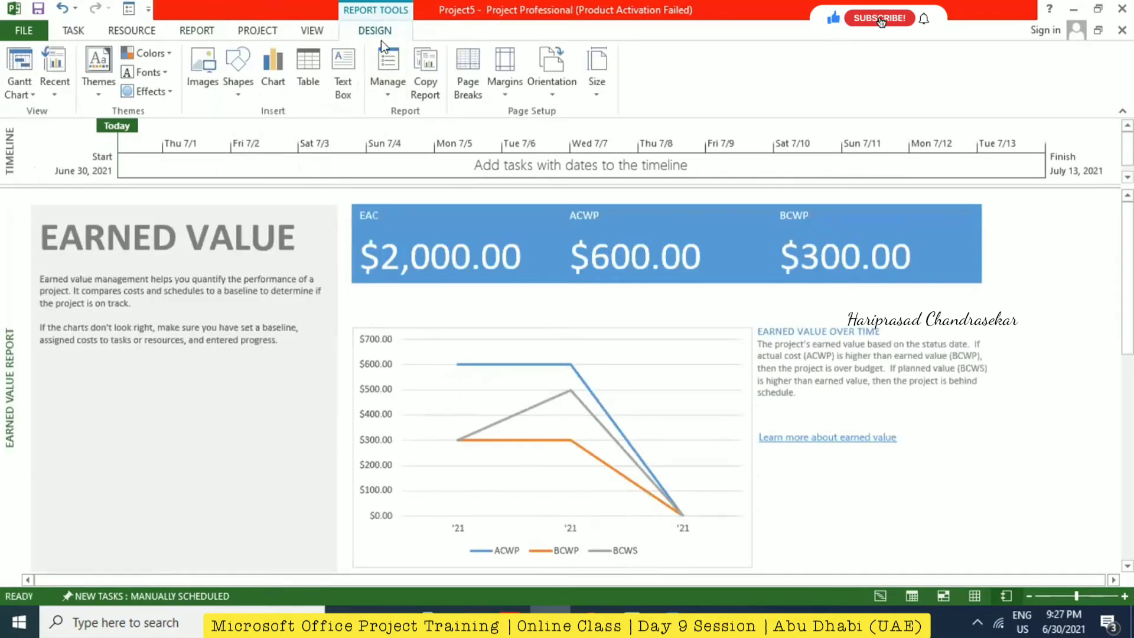
Reopen the custom S Curve report and examine its ACWP, BCWP and BCWS lines.
left_click(207, 32)
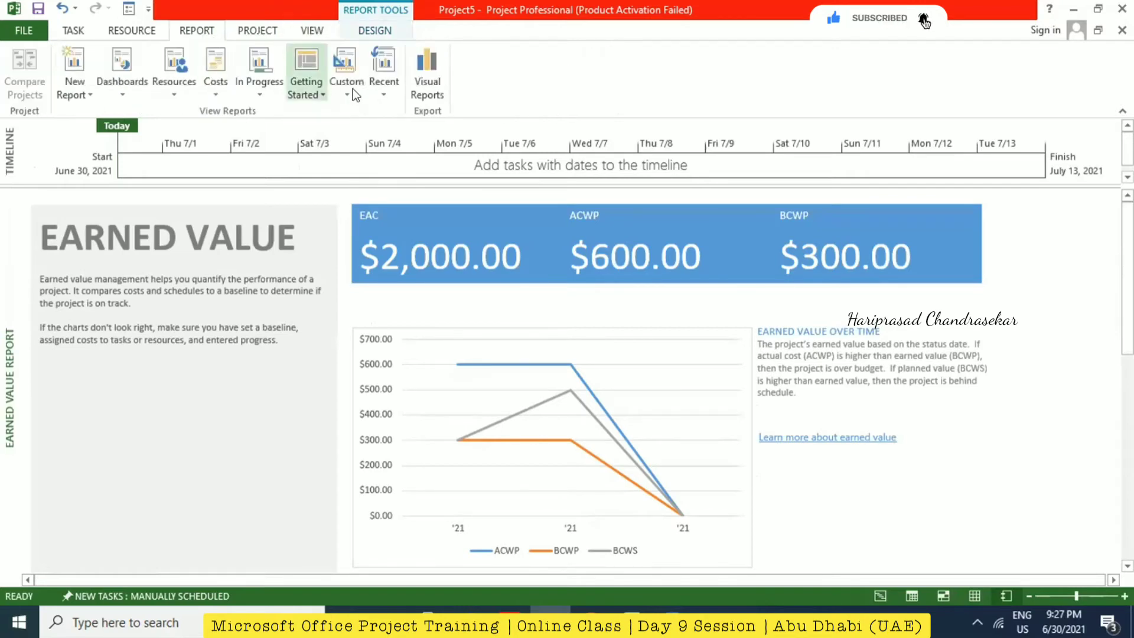
left_click(353, 89)
left_click(357, 113)
scroll(564, 349, "down", 3)
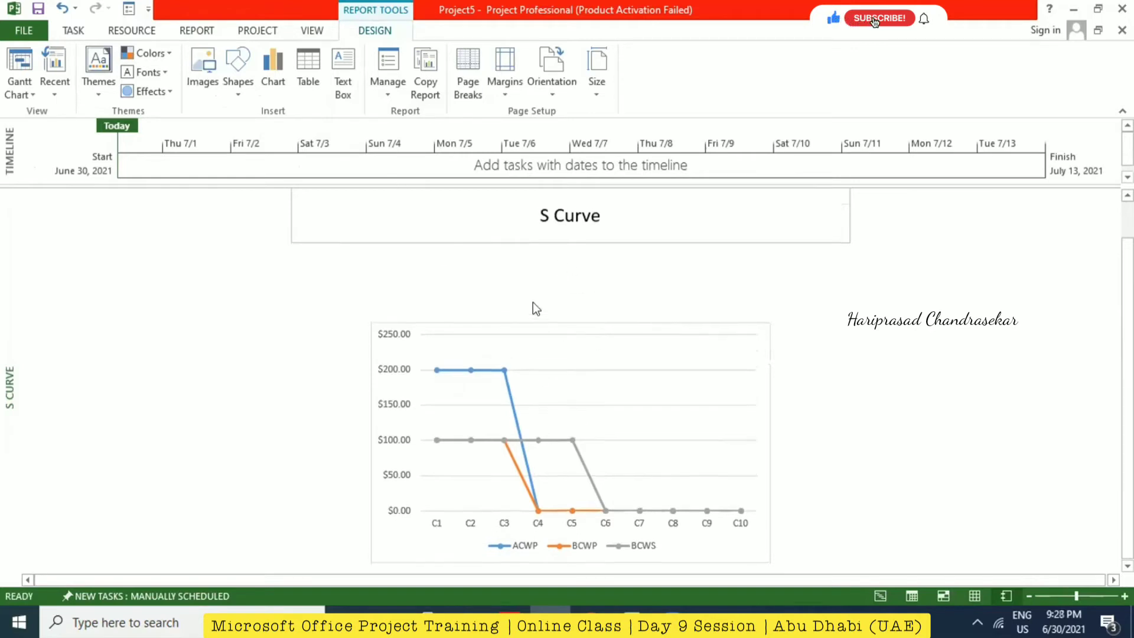
scroll(533, 300, "down", 5)
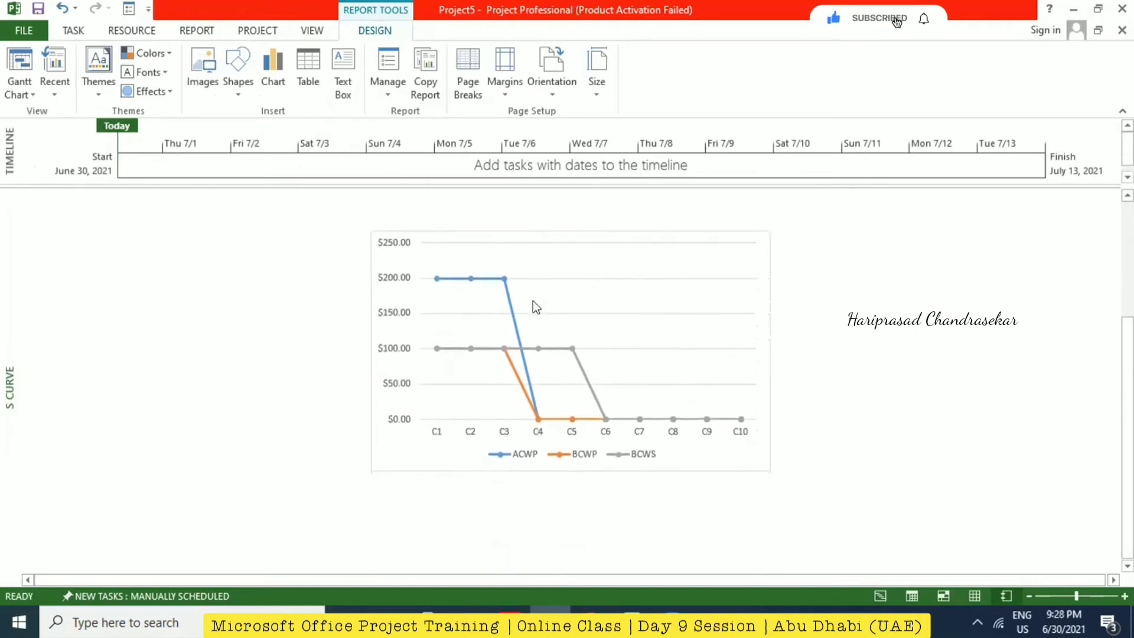
scroll(536, 298, "up", 4)
scroll(536, 301, "down", 1)
scroll(535, 300, "up", 3)
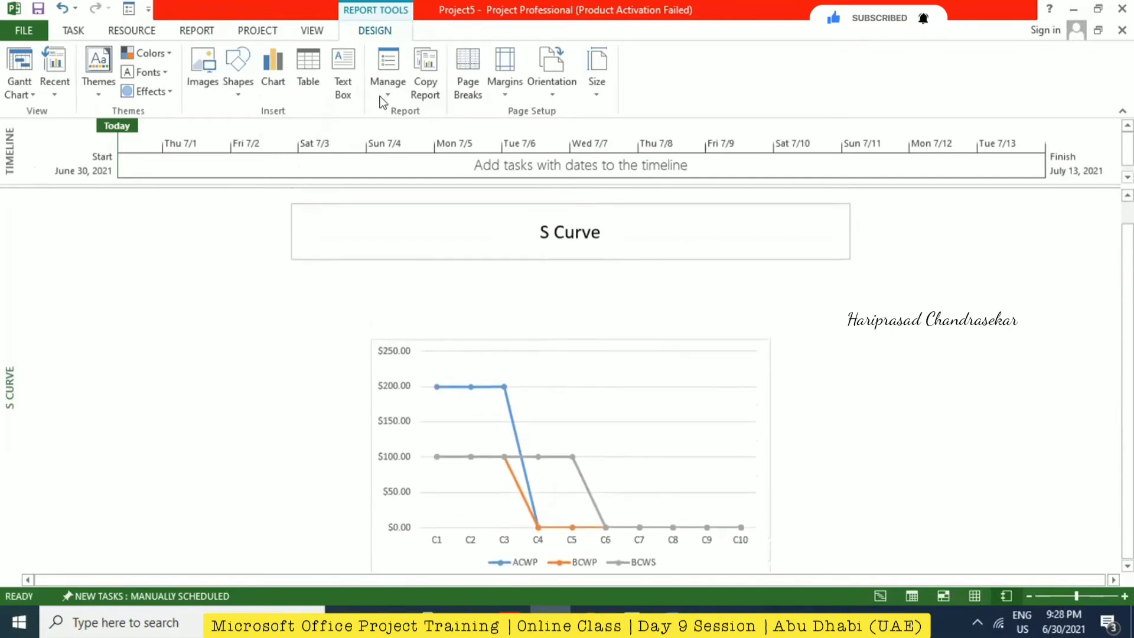
Switch back to the Earned Value Report to compare its chart with the S Curve.
left_click(199, 31)
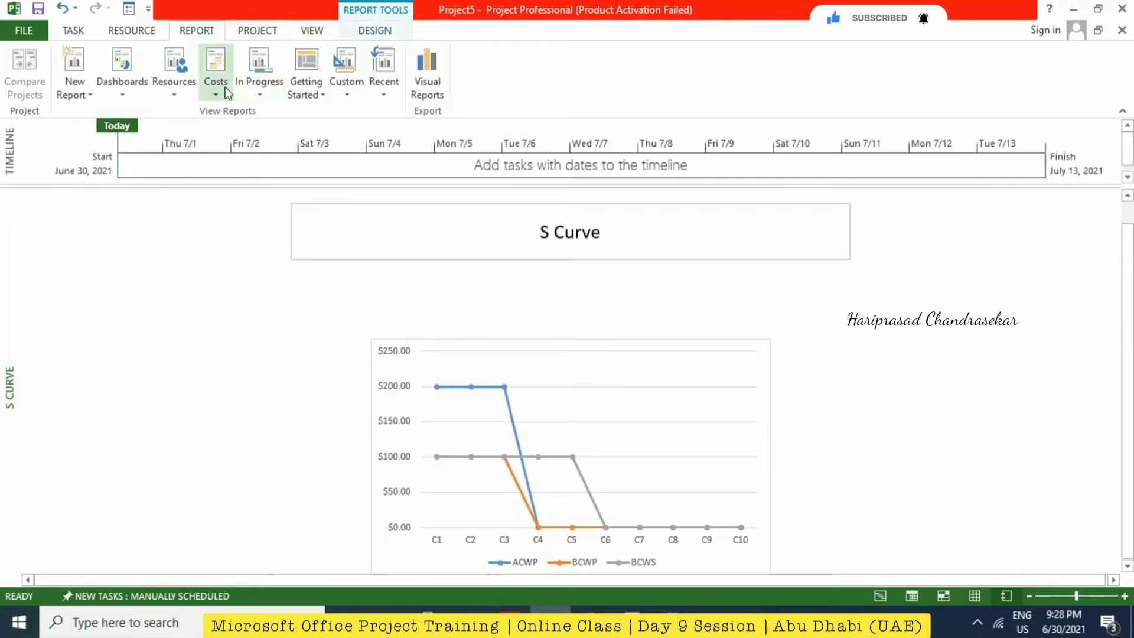
left_click(347, 89)
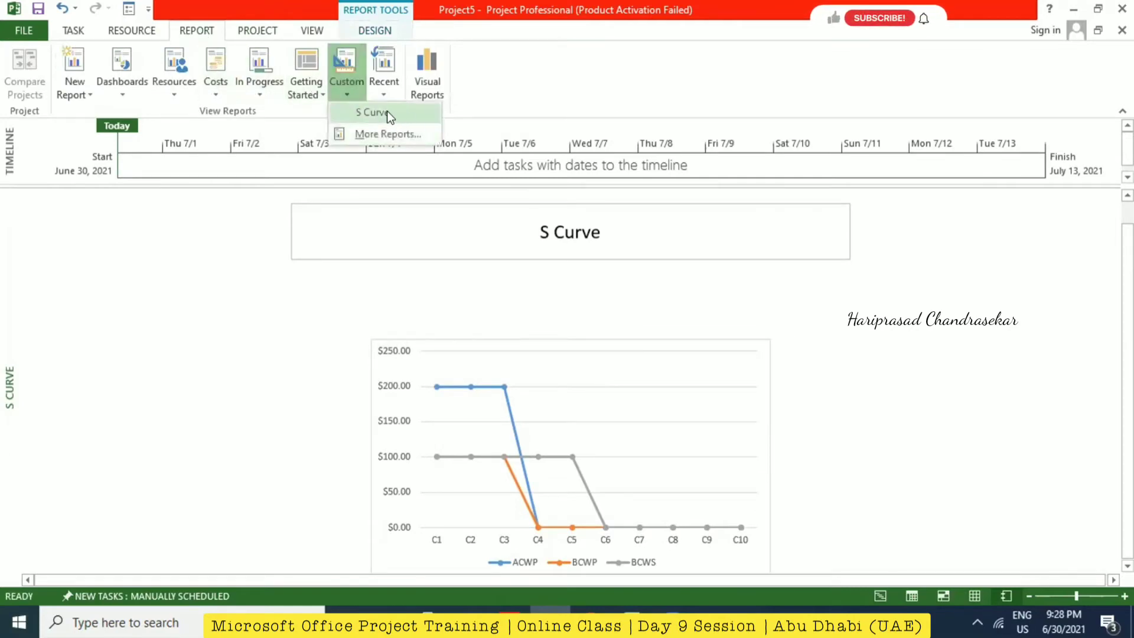
left_click(217, 95)
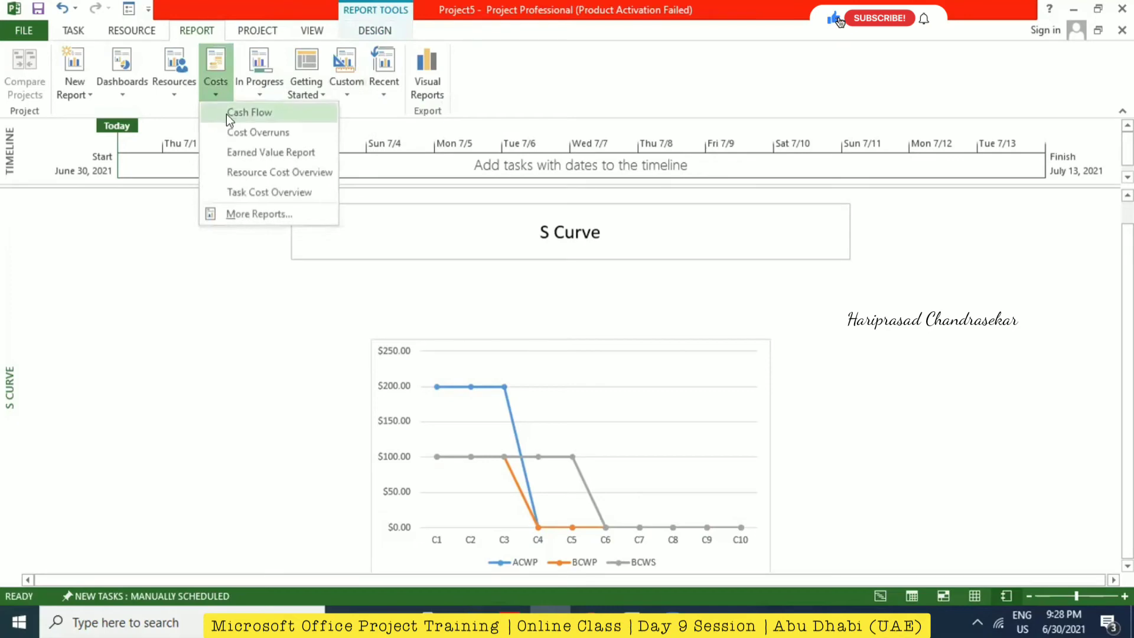
left_click(285, 153)
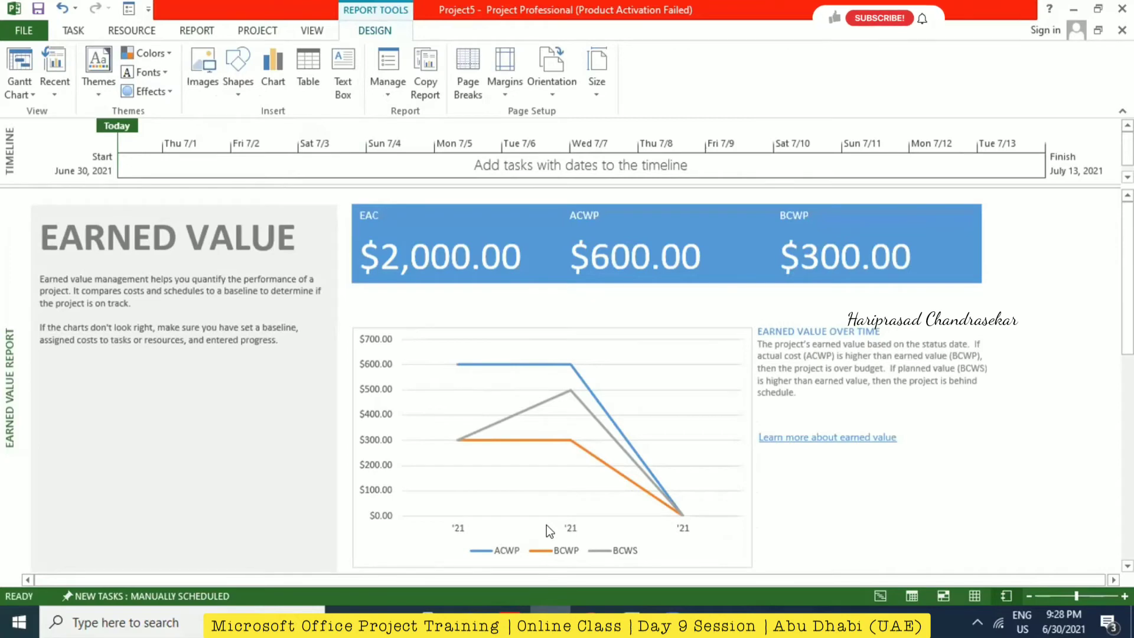
Return to the S Curve report, select its chart and review the chosen fields and the filter options.
left_click(197, 27)
left_click(346, 87)
left_click(380, 111)
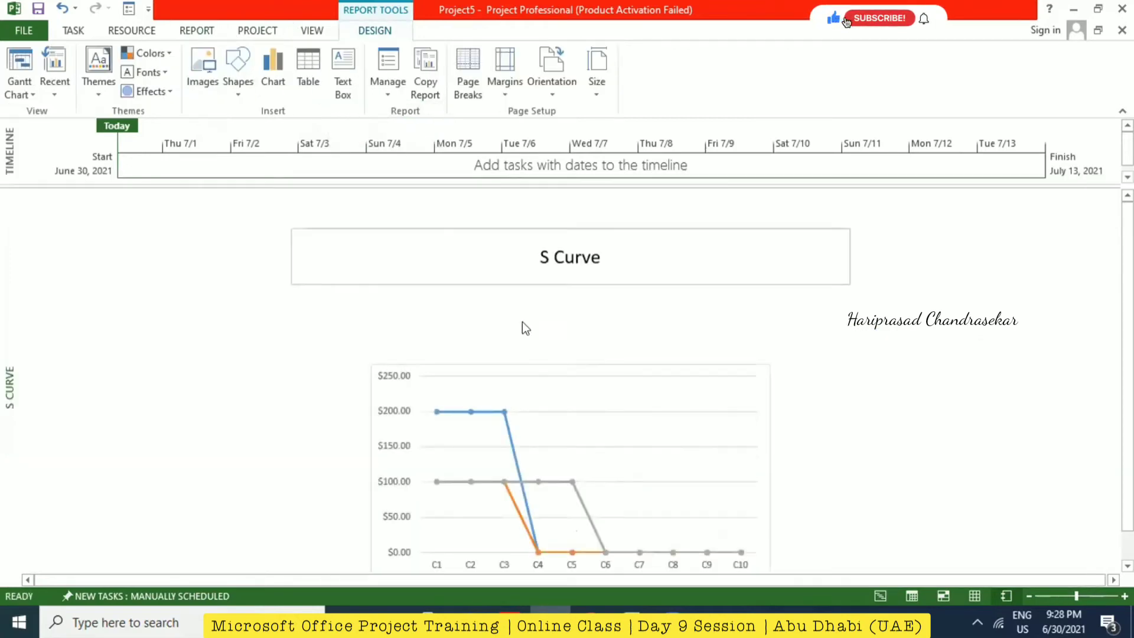
scroll(539, 329, "down", 2)
left_click(696, 290)
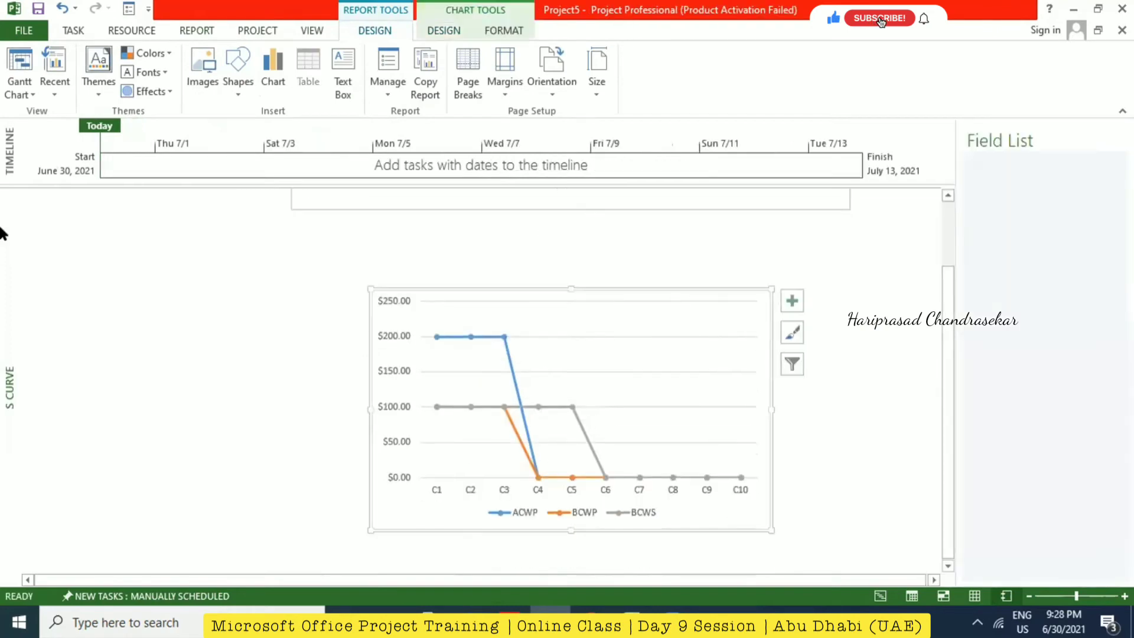
scroll(1041, 308, "down", 2)
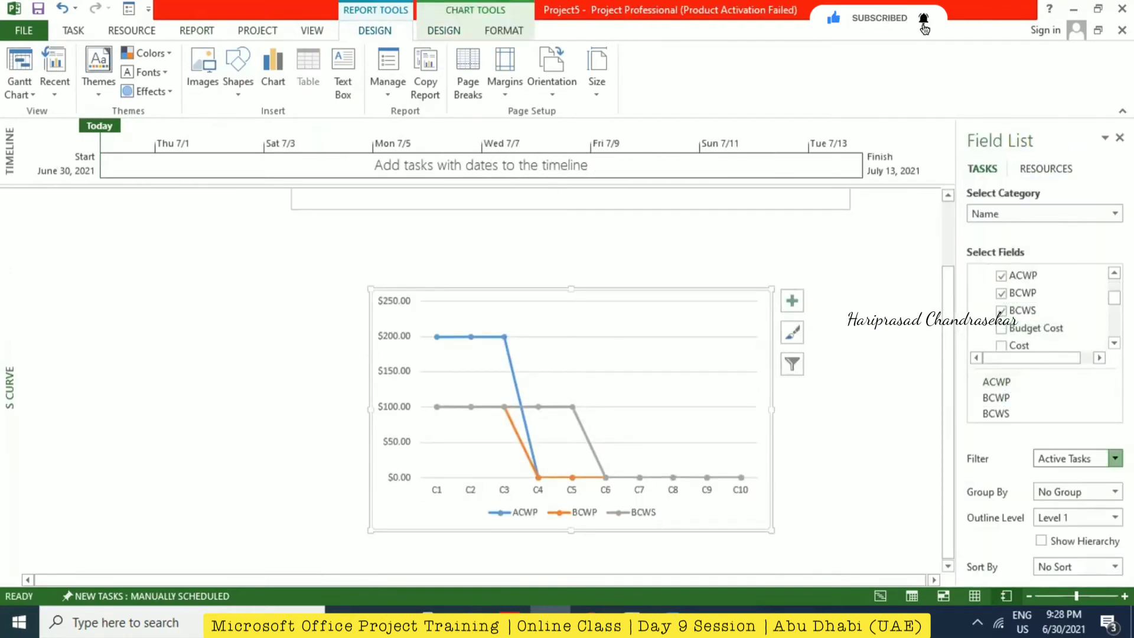
left_click(1115, 459)
left_click(1115, 458)
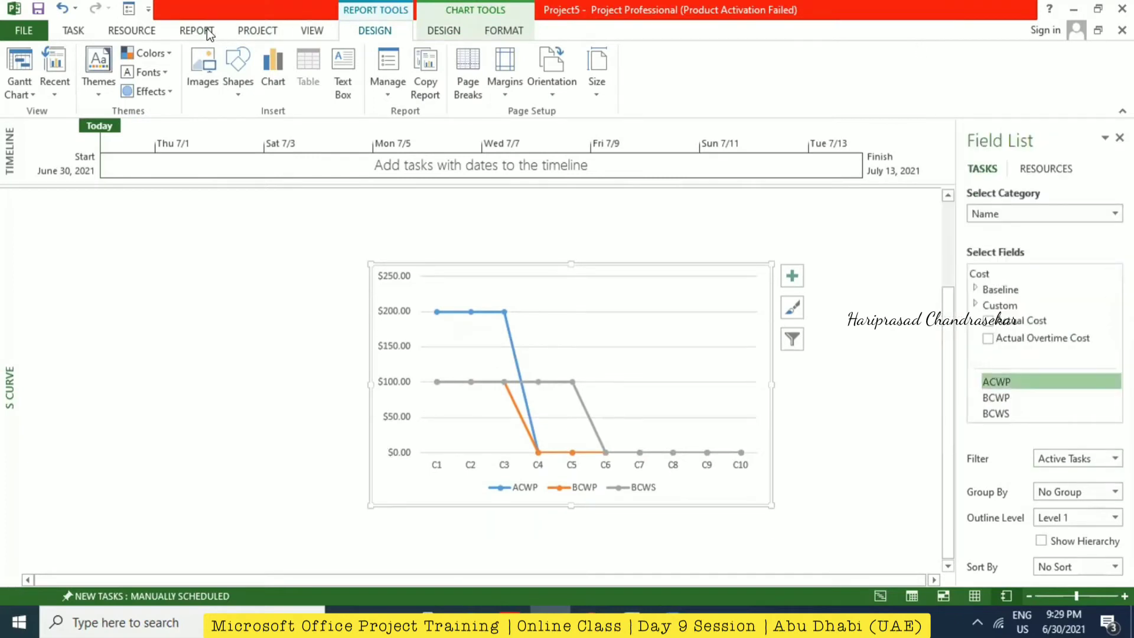
Return to the Gantt Chart view, check the additional task tables without applying one, and review the earned value columns through SPI.
left_click(208, 34)
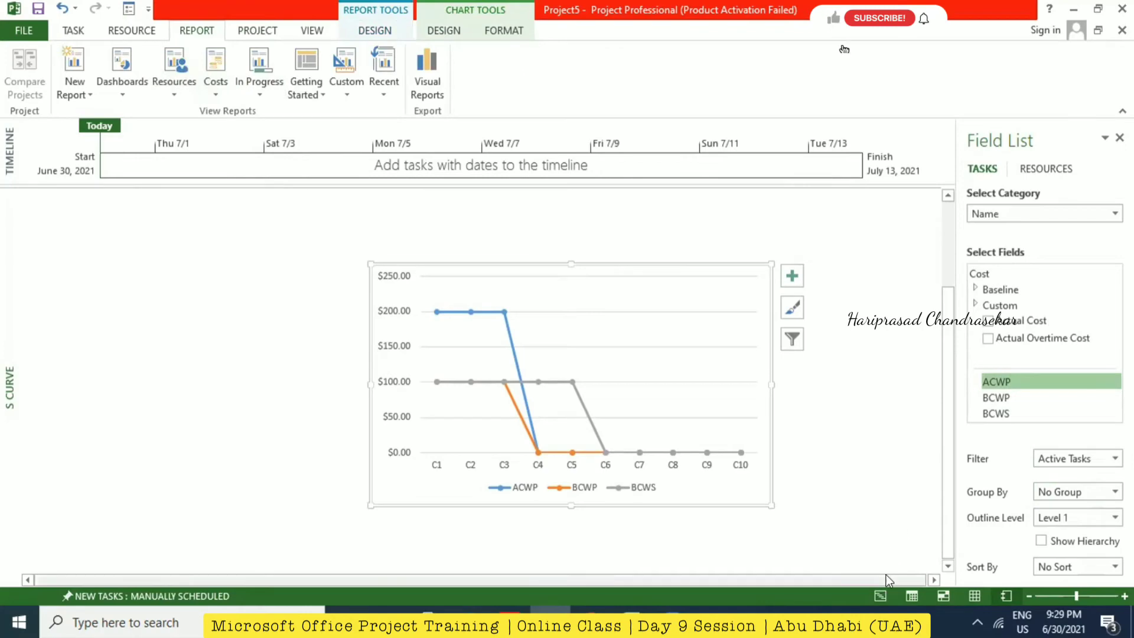
left_click(880, 596)
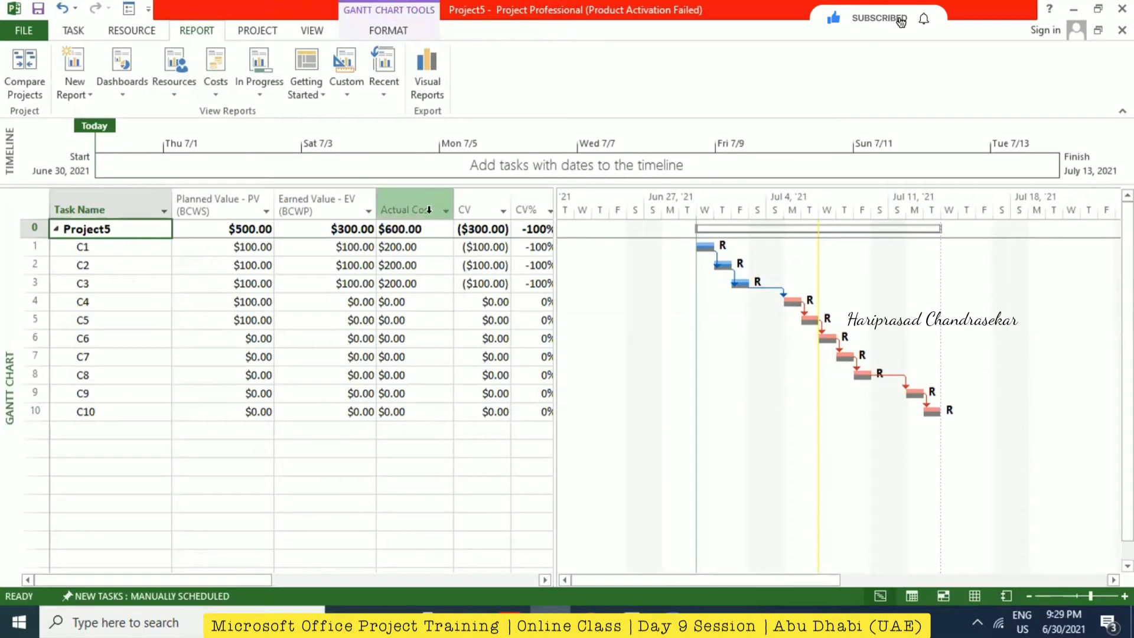
left_click(312, 30)
left_click(438, 71)
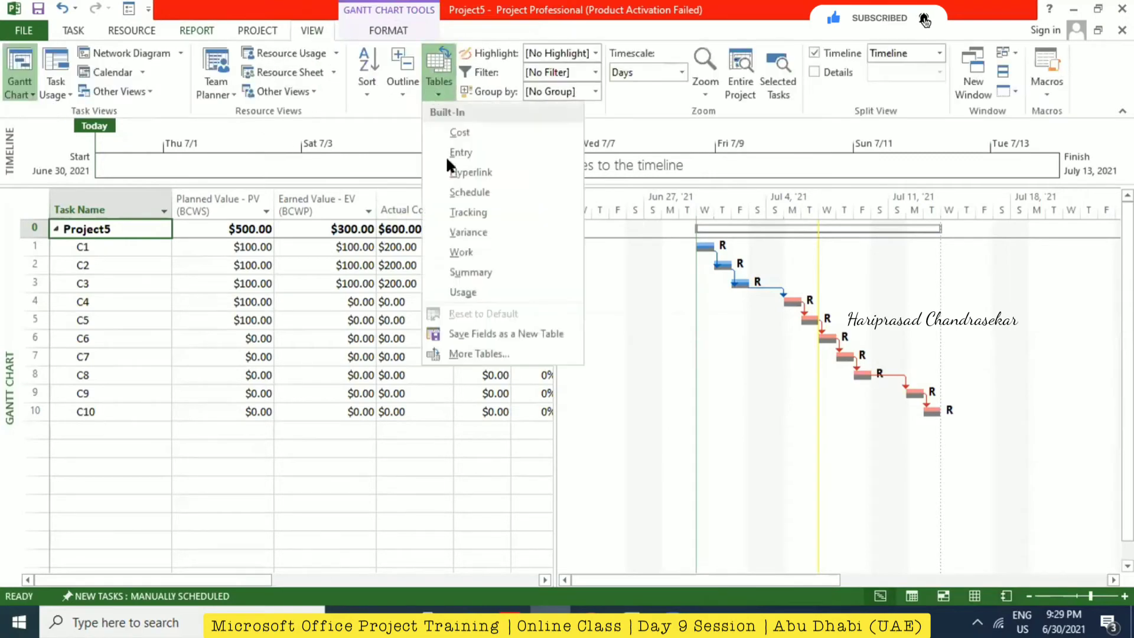
left_click(477, 353)
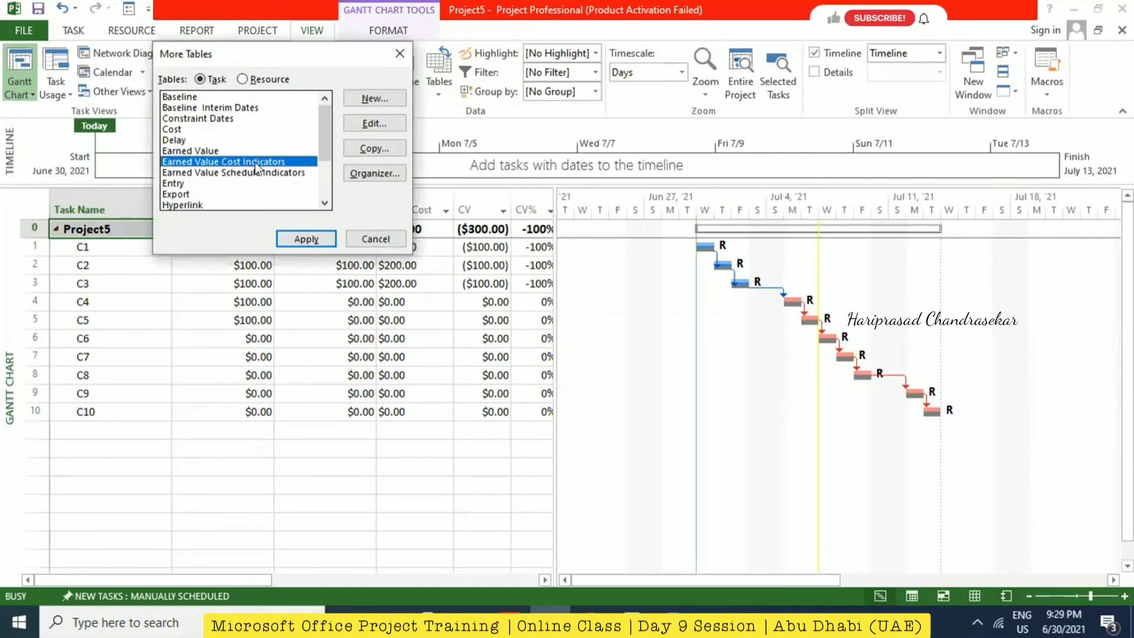
left_click(366, 236)
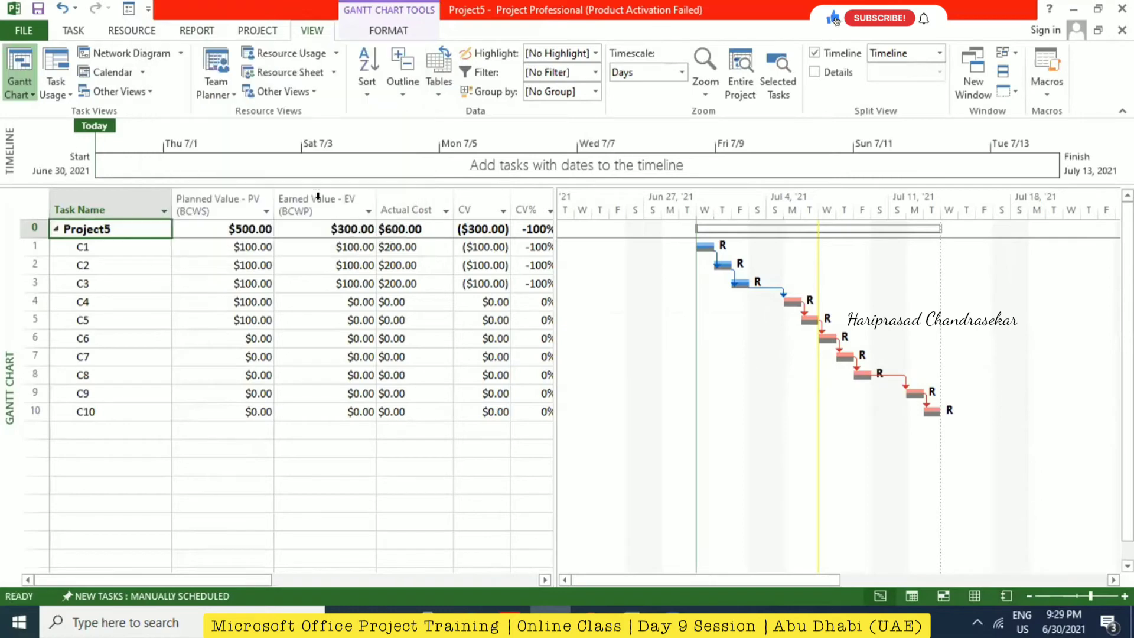
left_click_drag(261, 580, 338, 551)
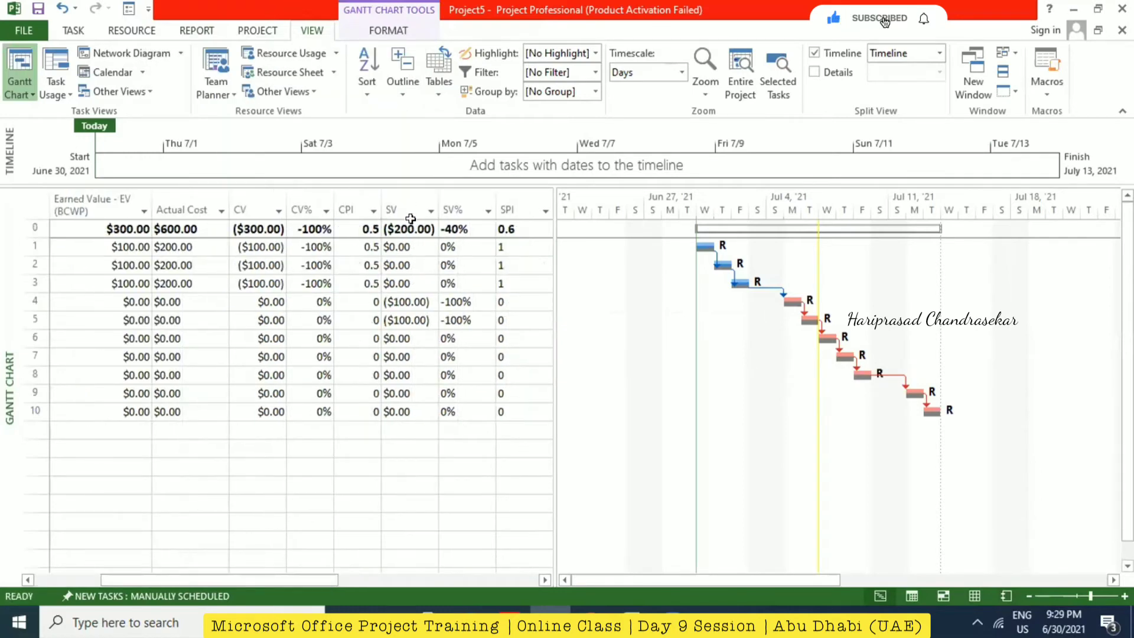
Apply the Earned Value Schedule Indicators table to the Gantt Chart.
left_click(437, 83)
left_click(473, 352)
left_click(248, 172)
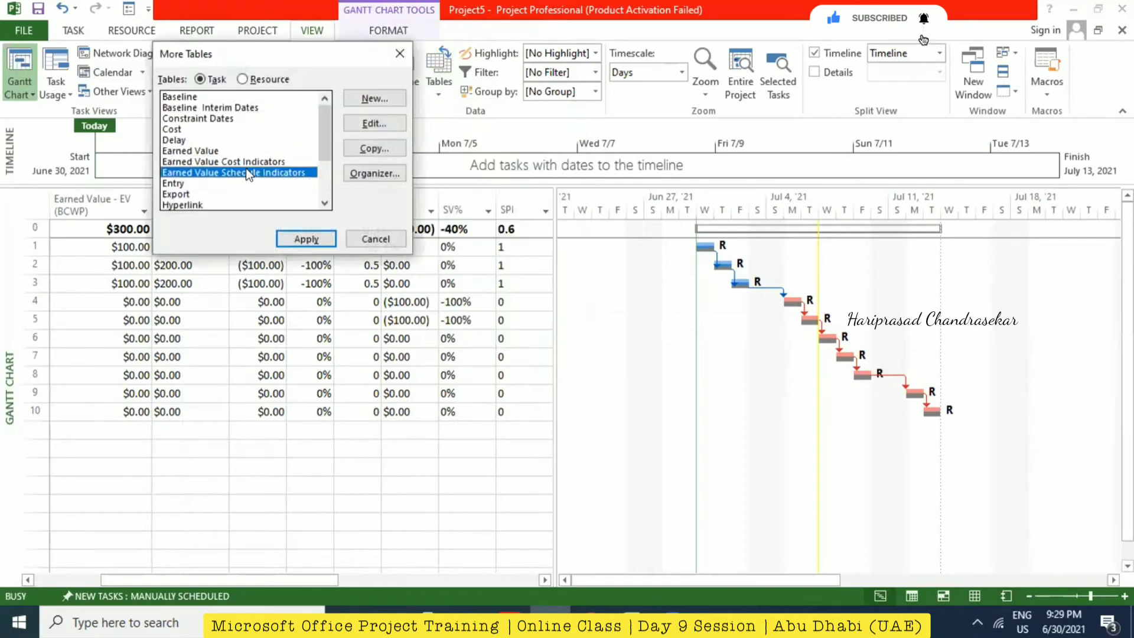
left_click(315, 239)
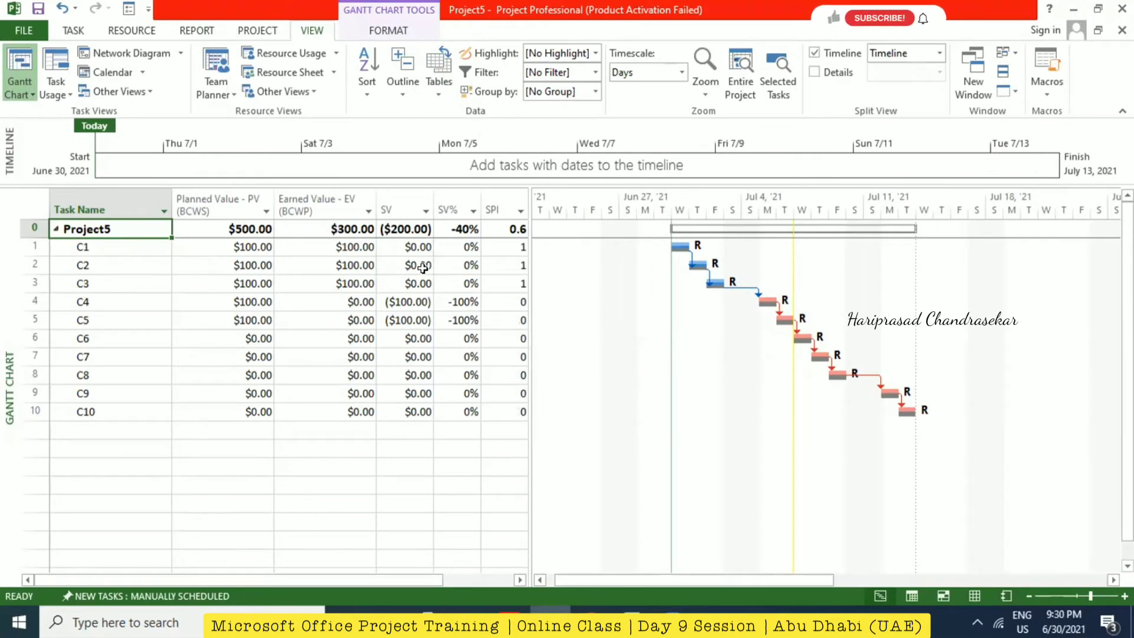
Open the Burndown dashboard report and review its work and task burndown charts.
left_click(438, 75)
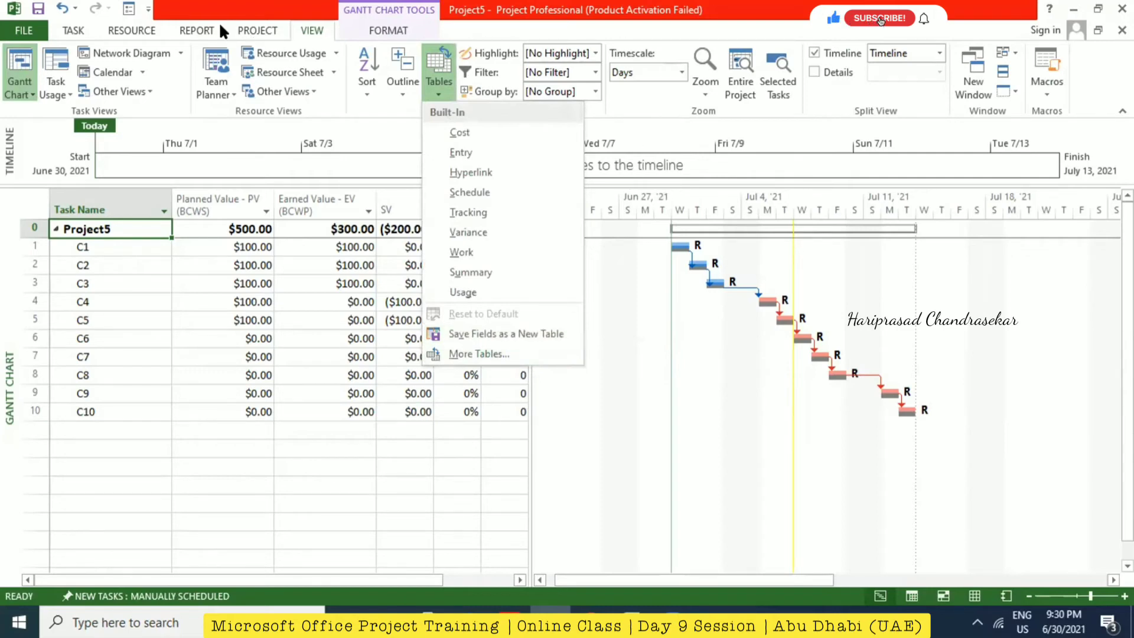
left_click(204, 30)
left_click(215, 83)
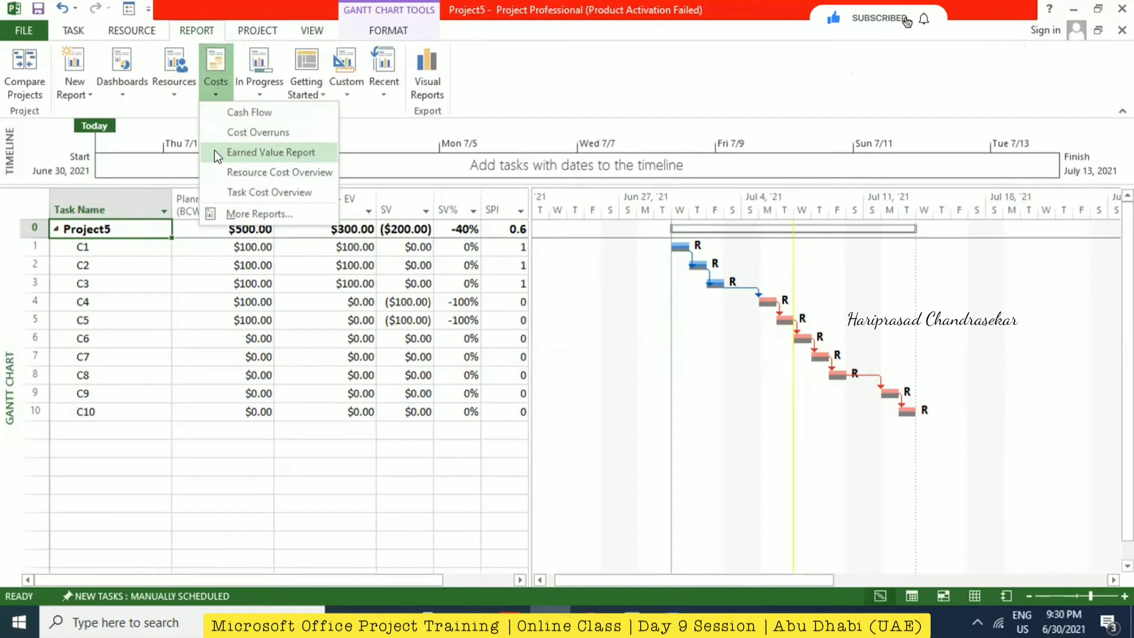
left_click(125, 89)
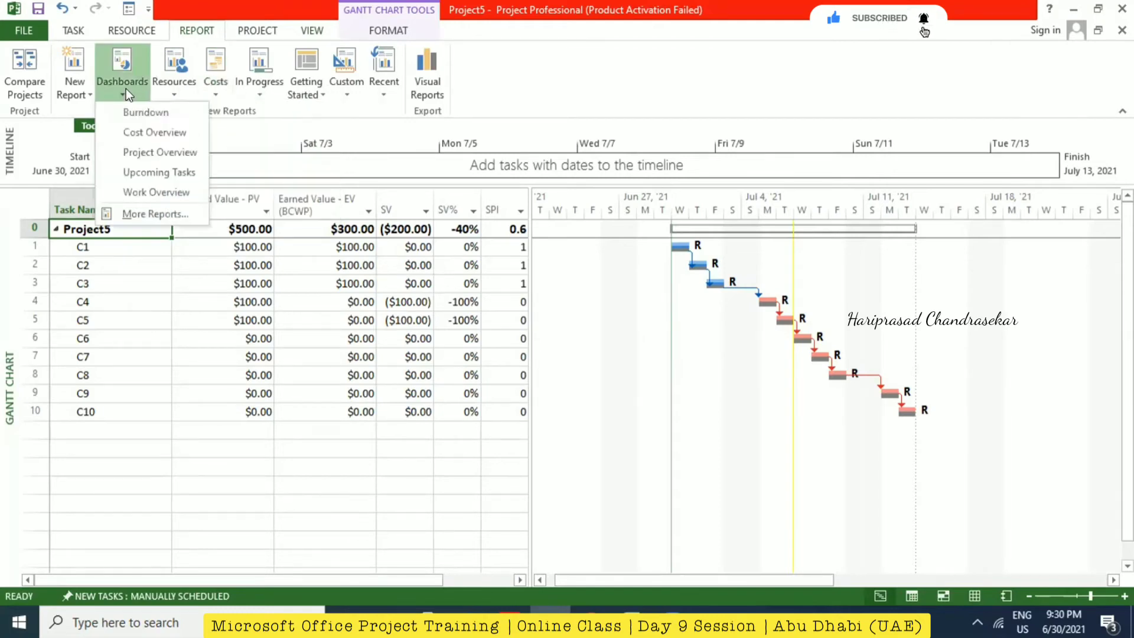
left_click(150, 110)
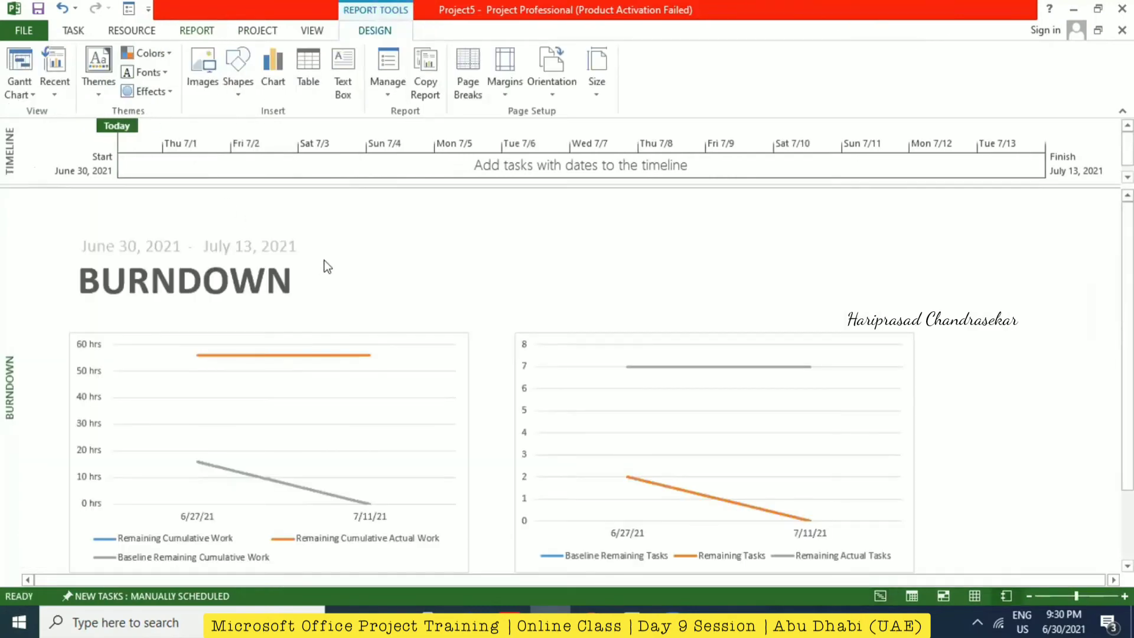
scroll(329, 264, "down", 2)
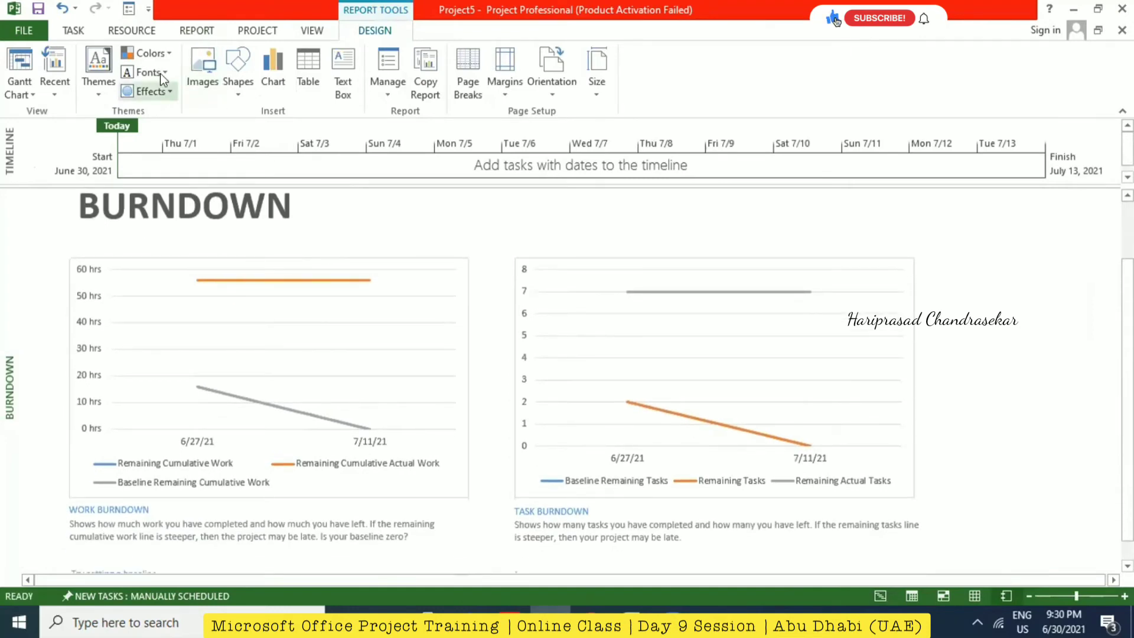
Open the Cost Overview dashboard report and review its cost status table and chart.
left_click(182, 31)
left_click(123, 89)
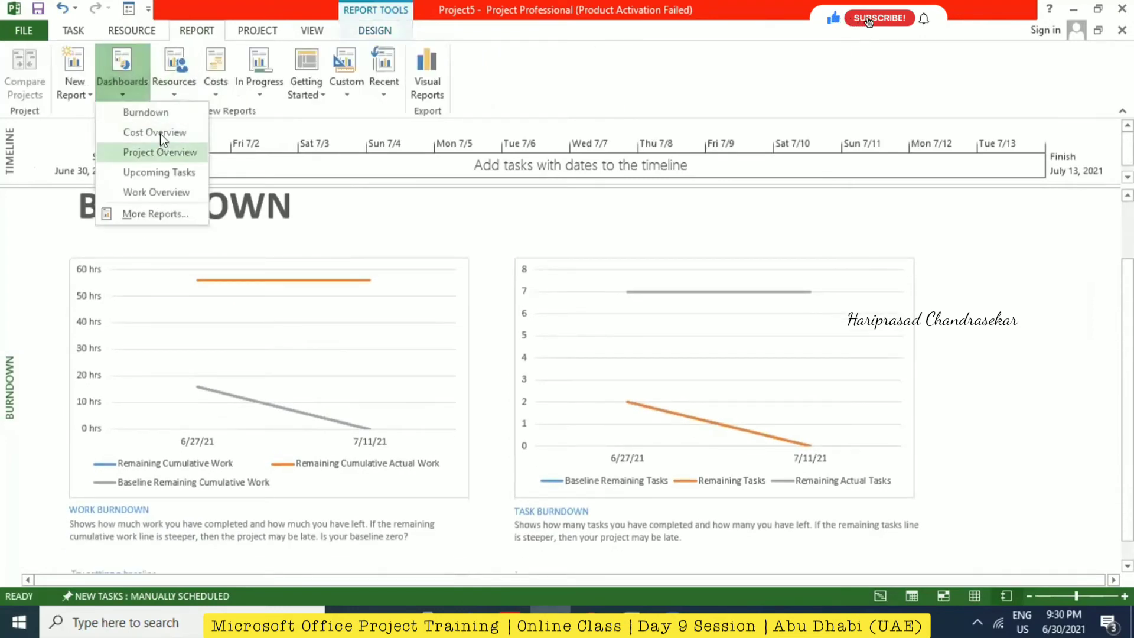
left_click(178, 151)
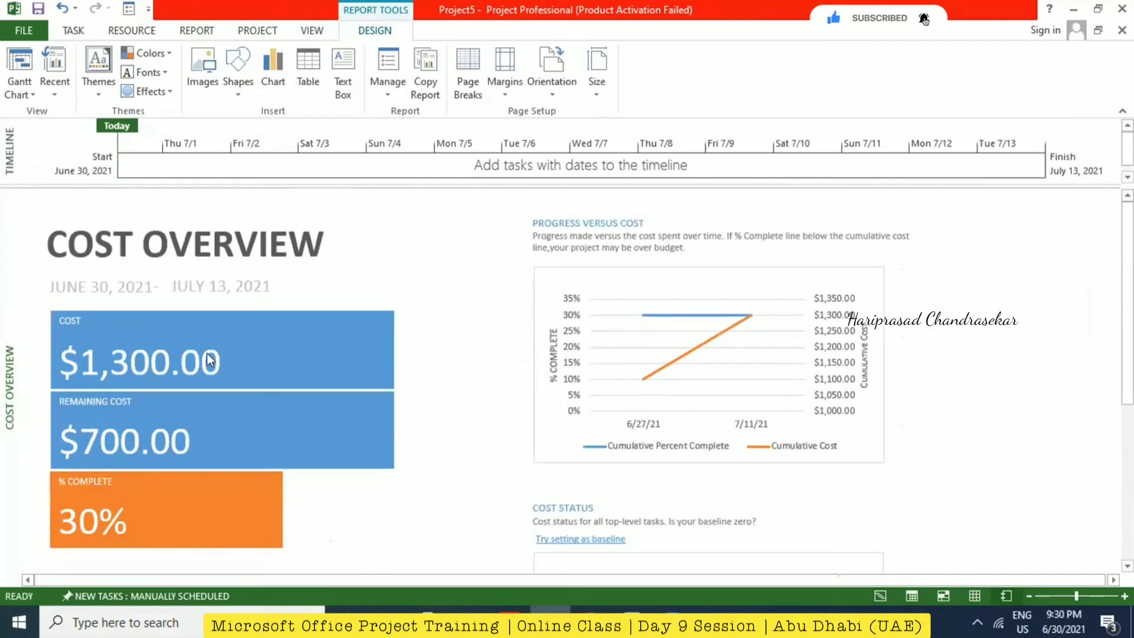
scroll(254, 265, "down", 5)
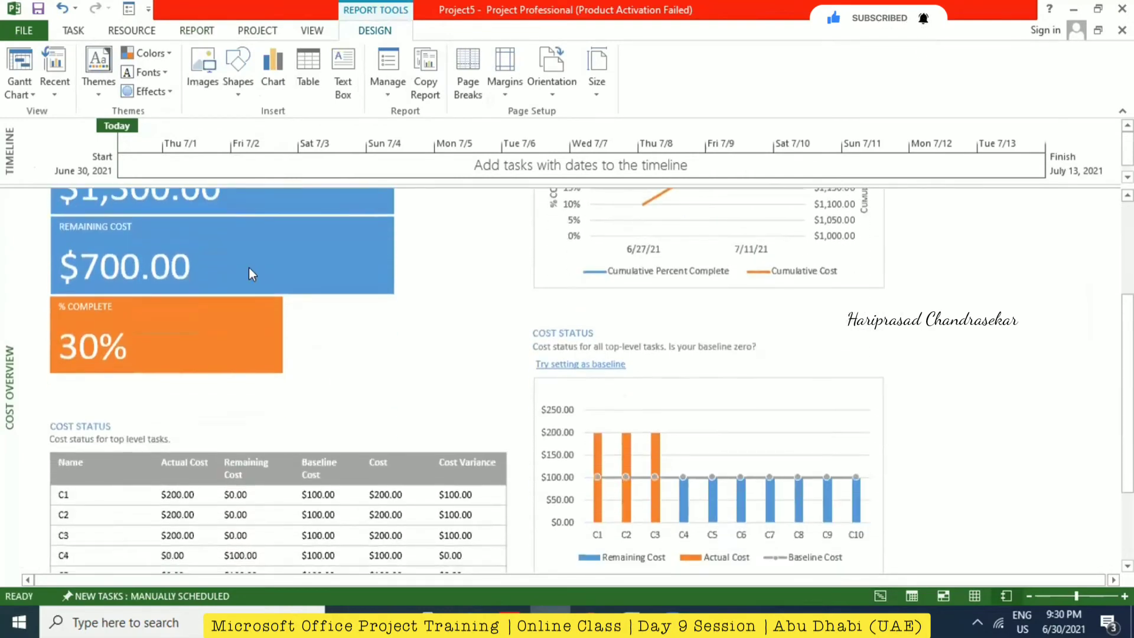
Review the rest of the Cost Overview report's cost status table, and open the Upcoming Tasks dashboard report.
scroll(250, 267, "down", 4)
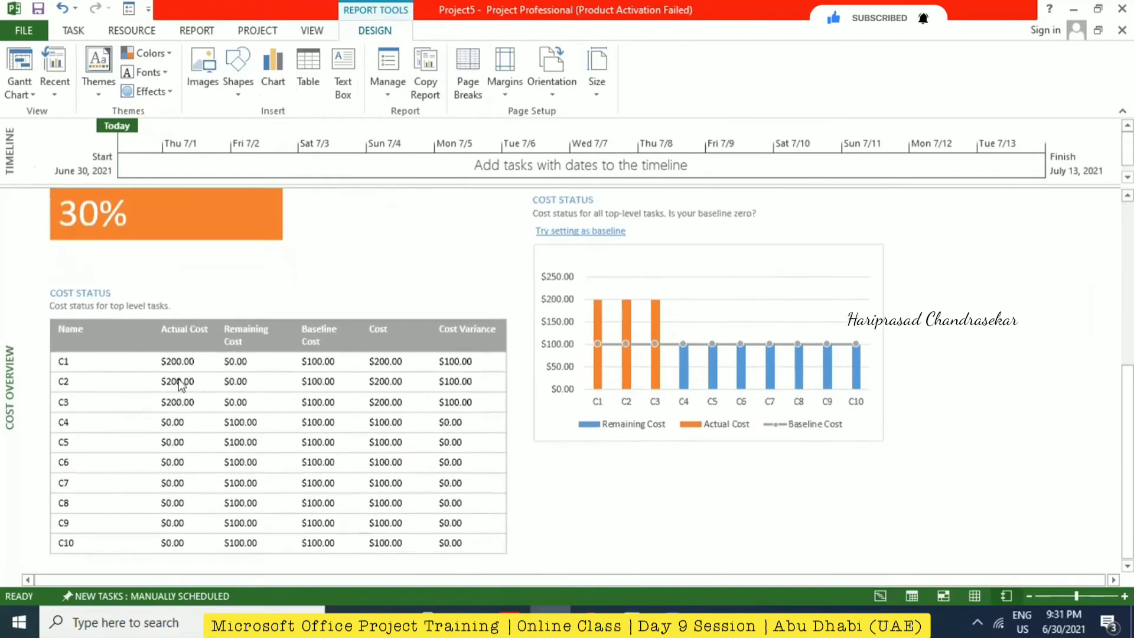
scroll(178, 378, "down", 1)
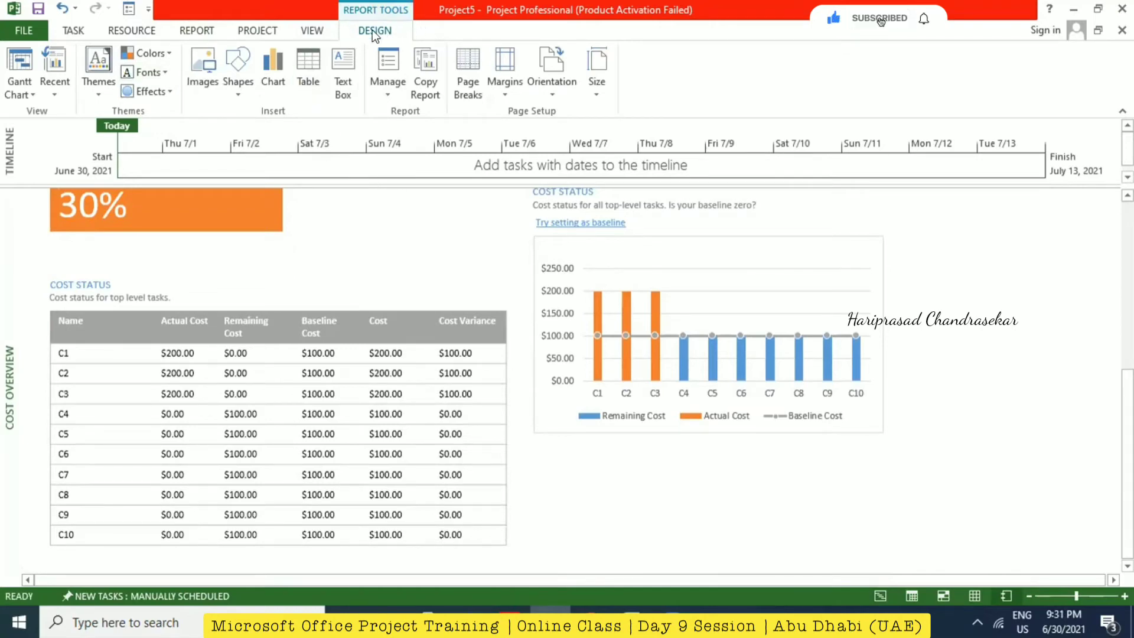
left_click(200, 29)
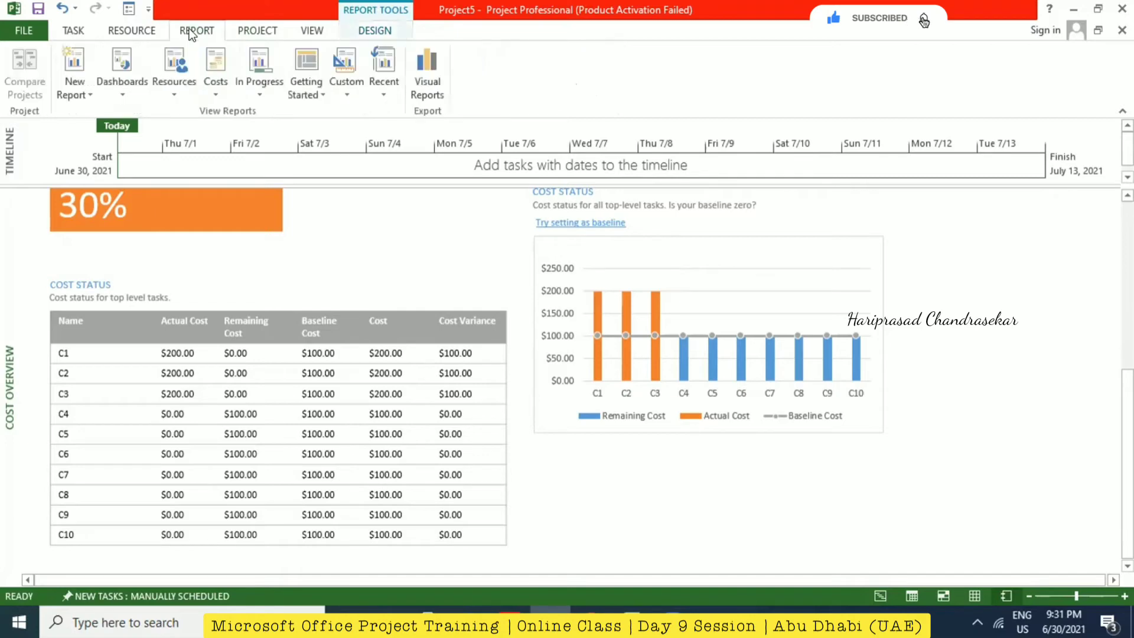
left_click(71, 93)
left_click(126, 88)
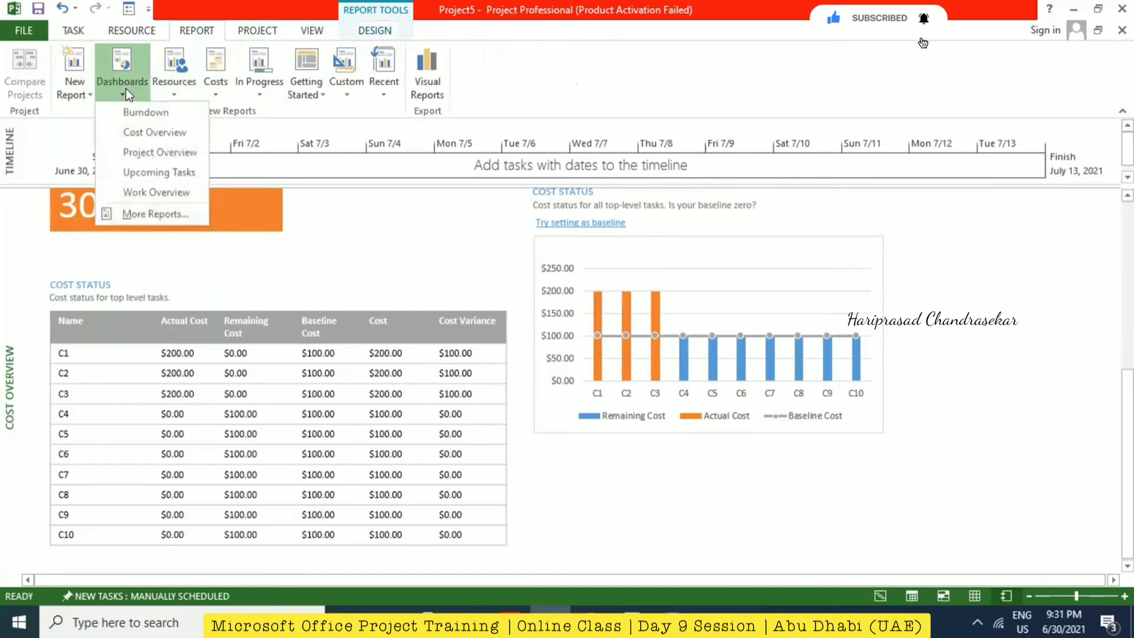
left_click(167, 175)
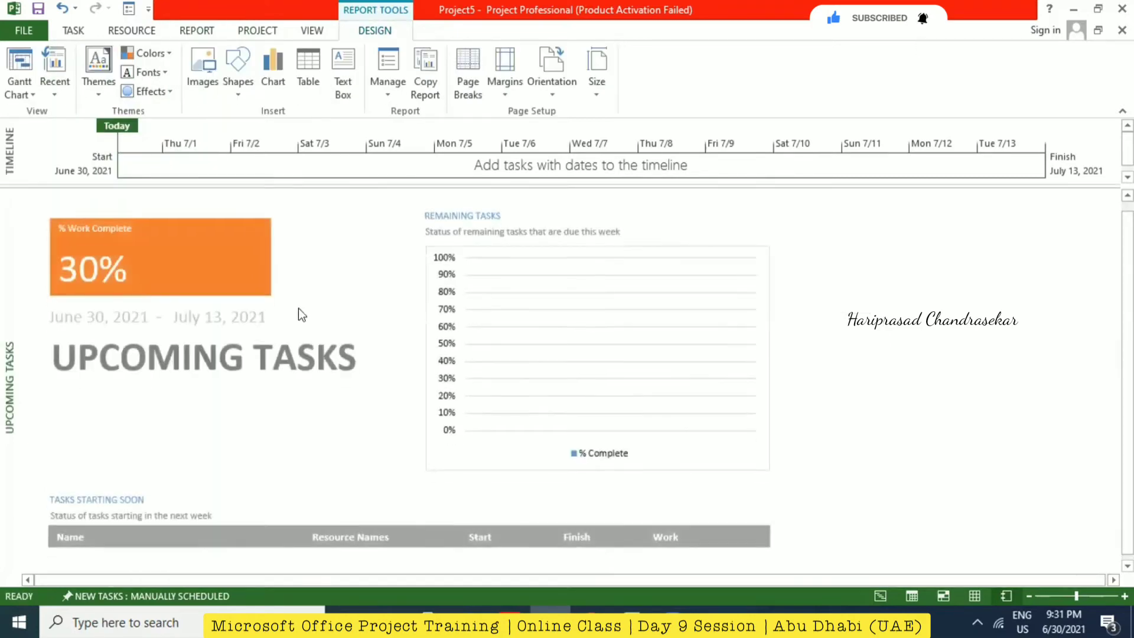
scroll(299, 307, "down", 1)
Open the Work Overview dashboard report and review its work burndown, work stats, resource stats and remaining availability charts.
left_click(134, 32)
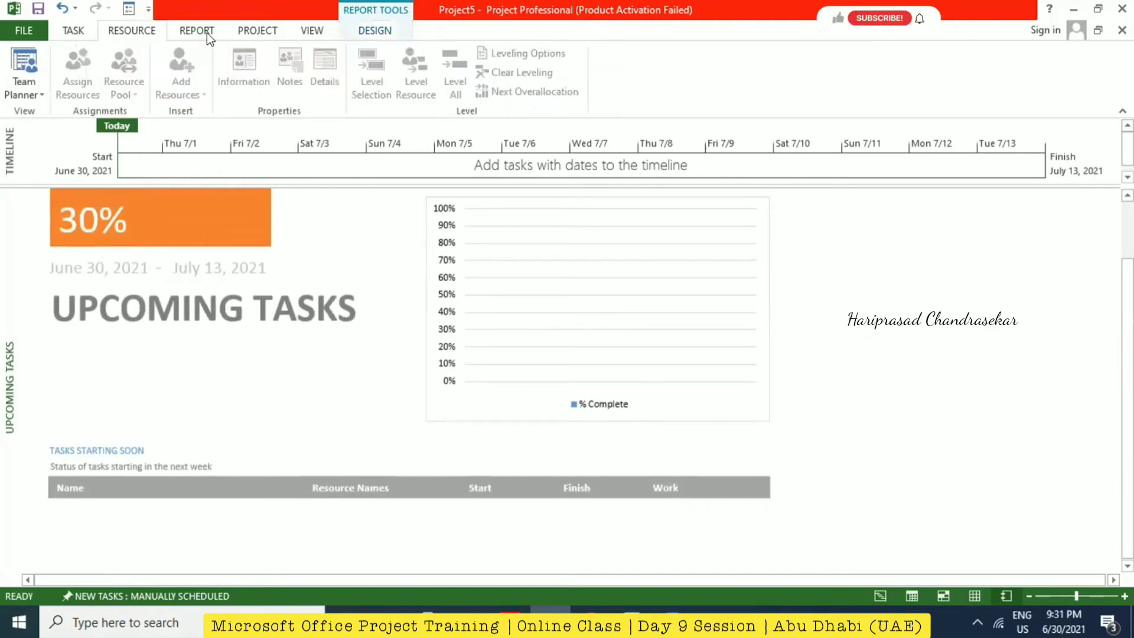
left_click(200, 30)
left_click(126, 89)
left_click(161, 192)
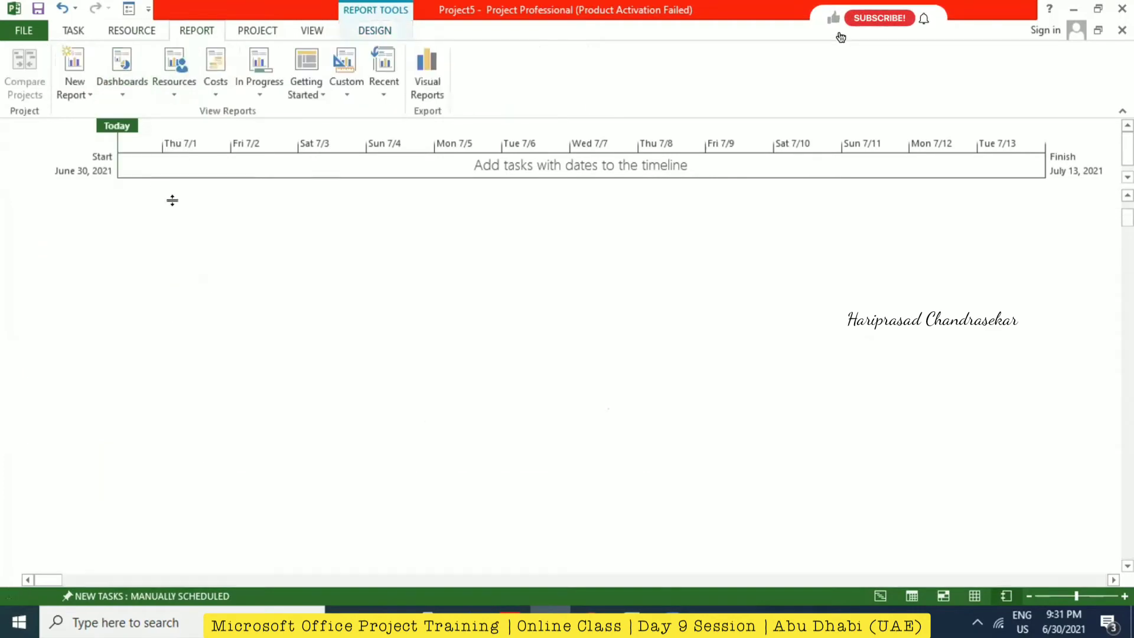
scroll(420, 243, "down", 1)
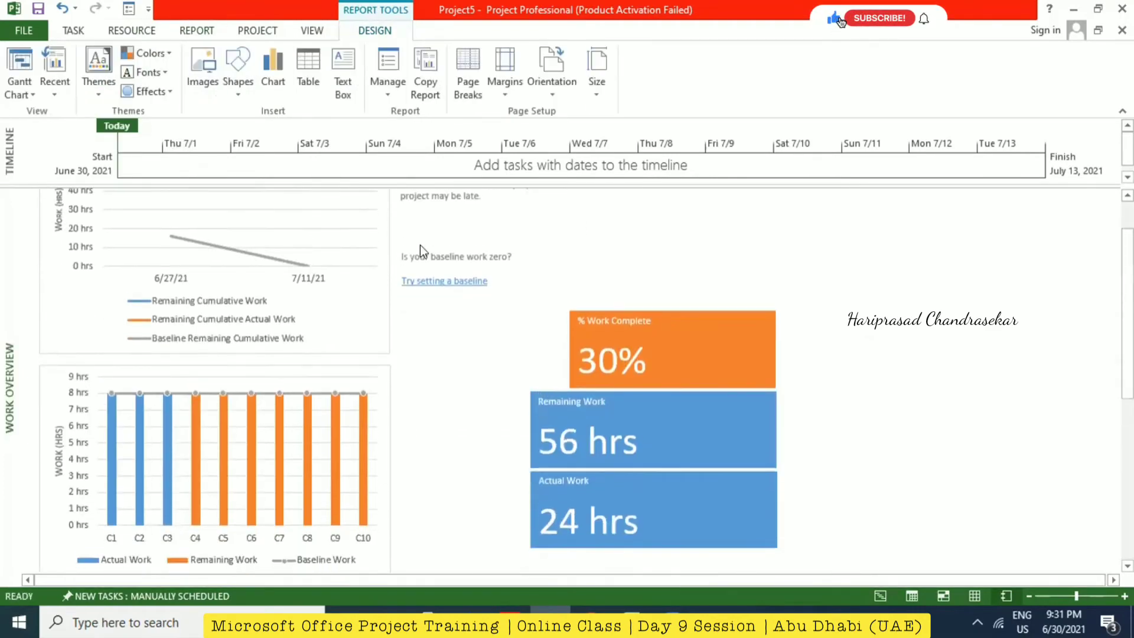
scroll(420, 246, "down", 3)
scroll(420, 238, "down", 5)
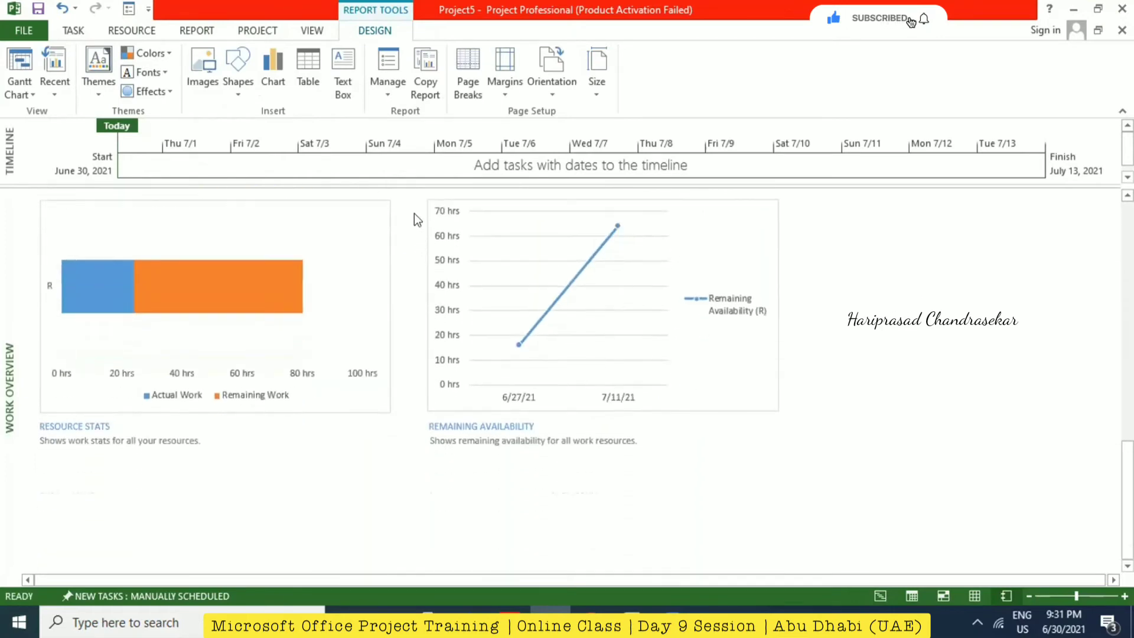
scroll(356, 203, "down", 2)
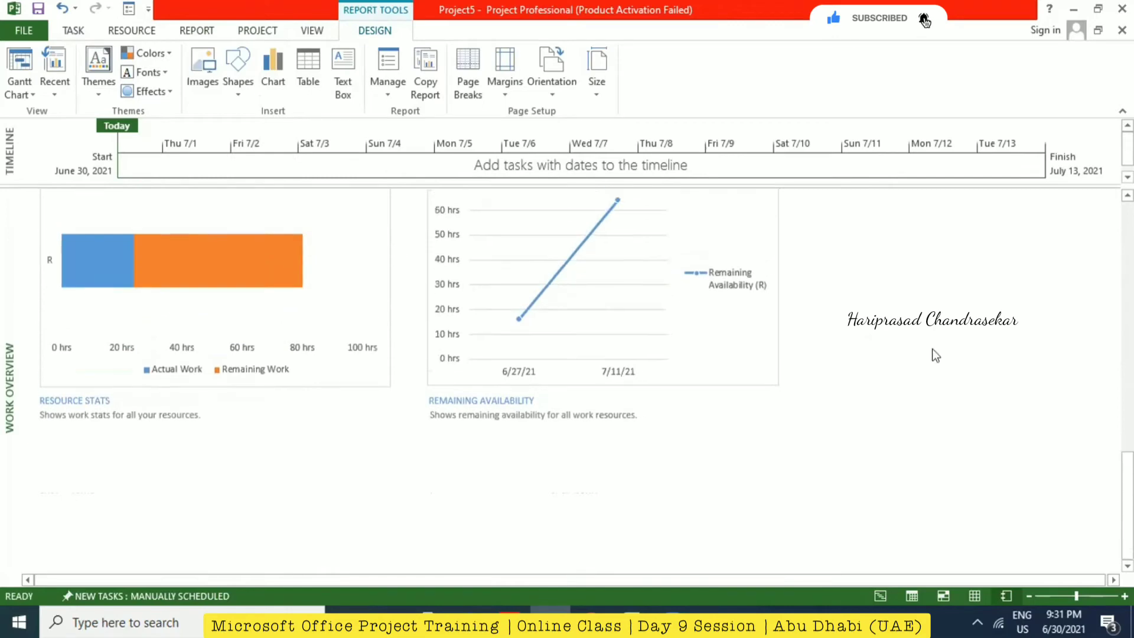
left_click_drag(1130, 497, 1130, 255)
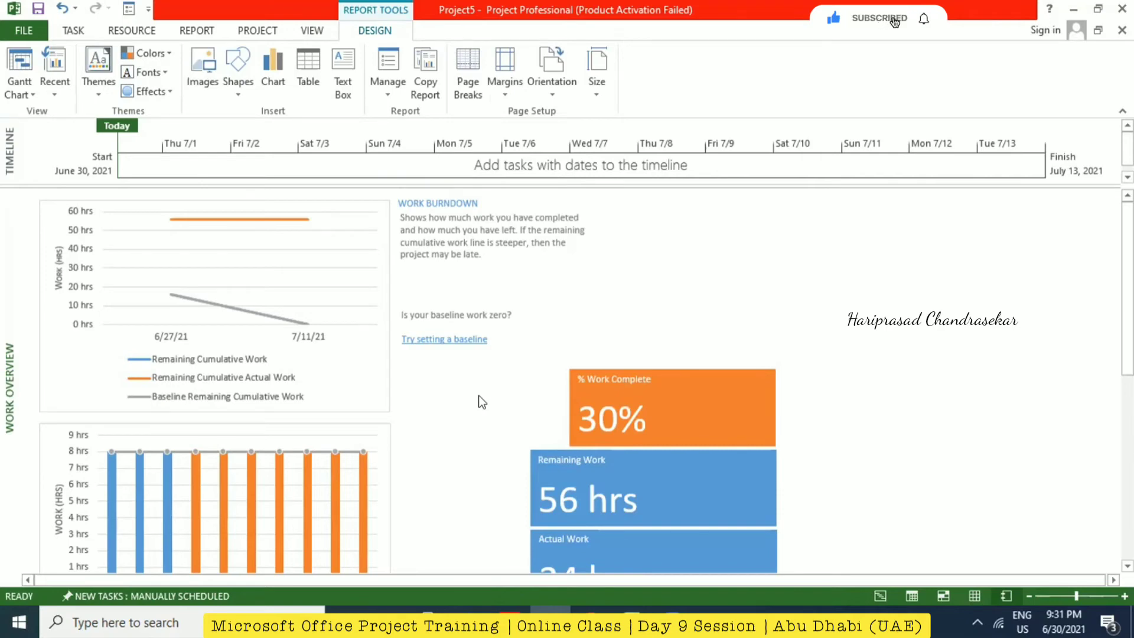
Try a yellow color scheme on the Work Overview report, and undo the color change.
left_click(301, 481)
left_click(772, 371)
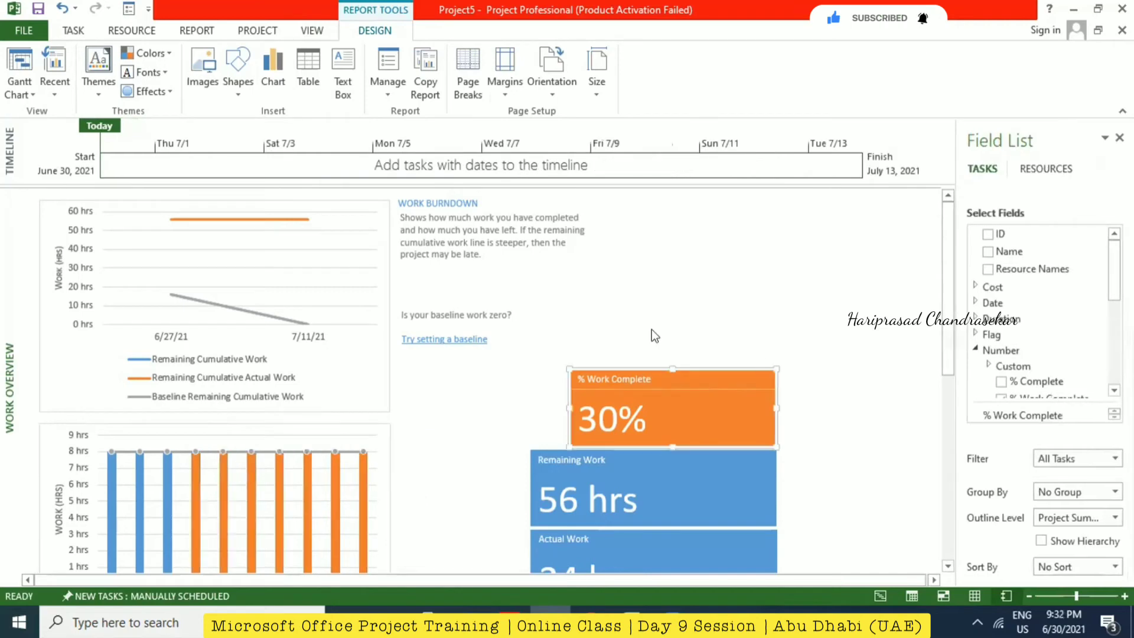
left_click(163, 53)
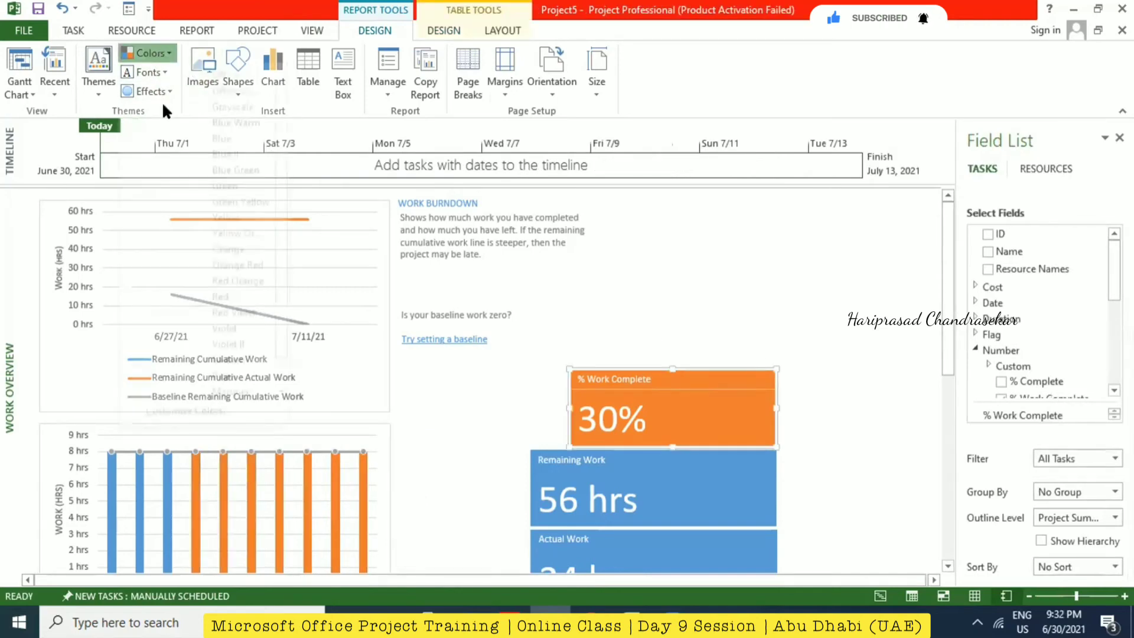
left_click(232, 234)
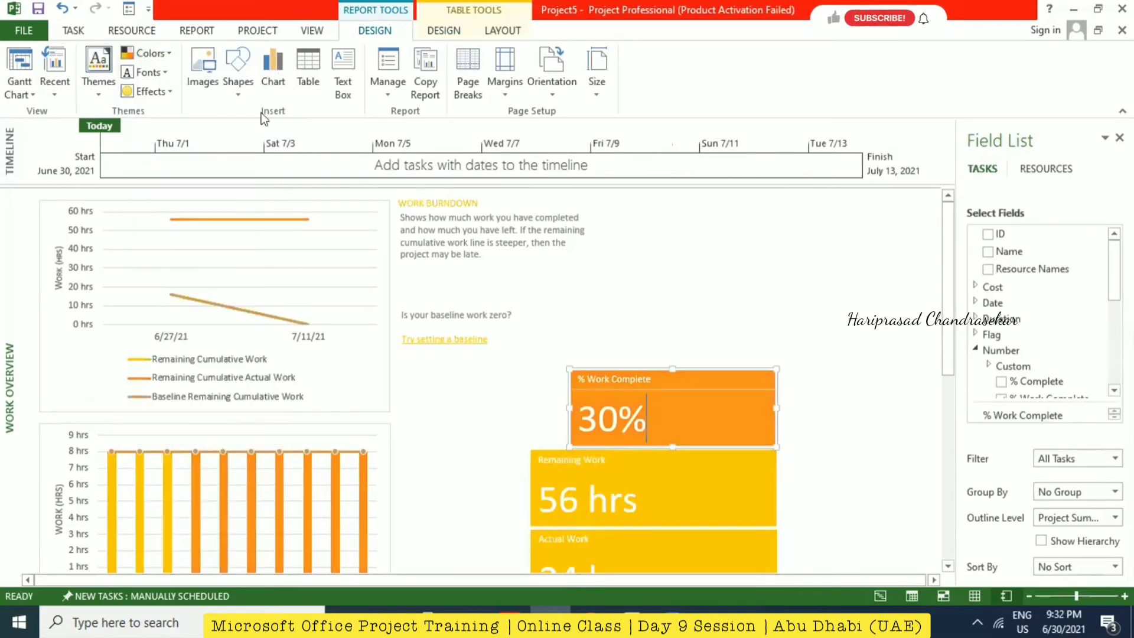
left_click(60, 9)
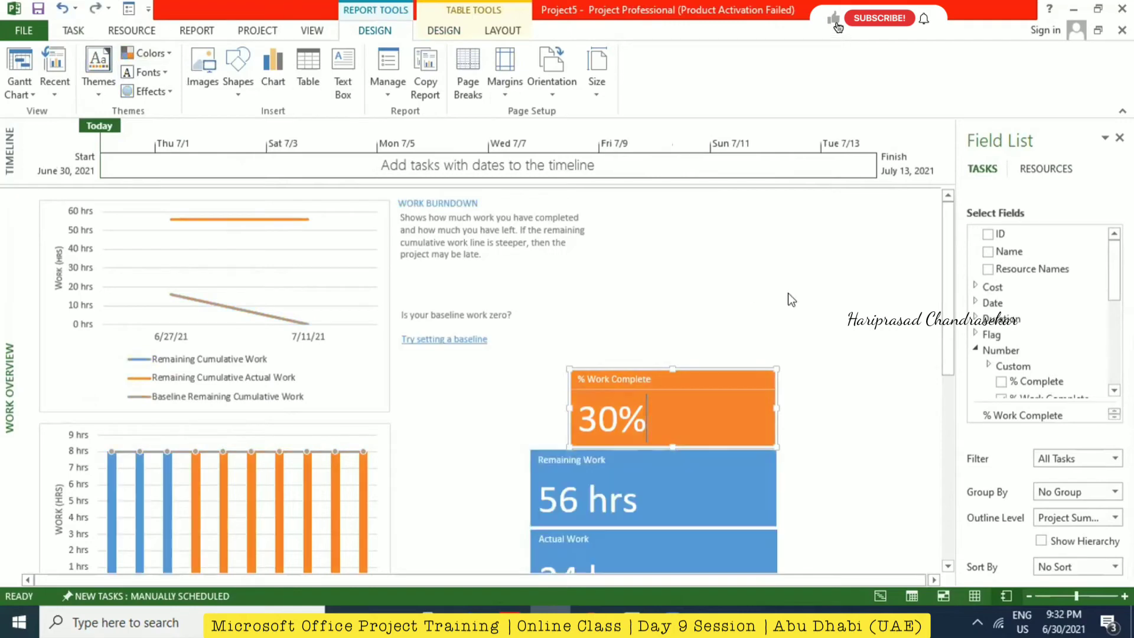
left_click(860, 260)
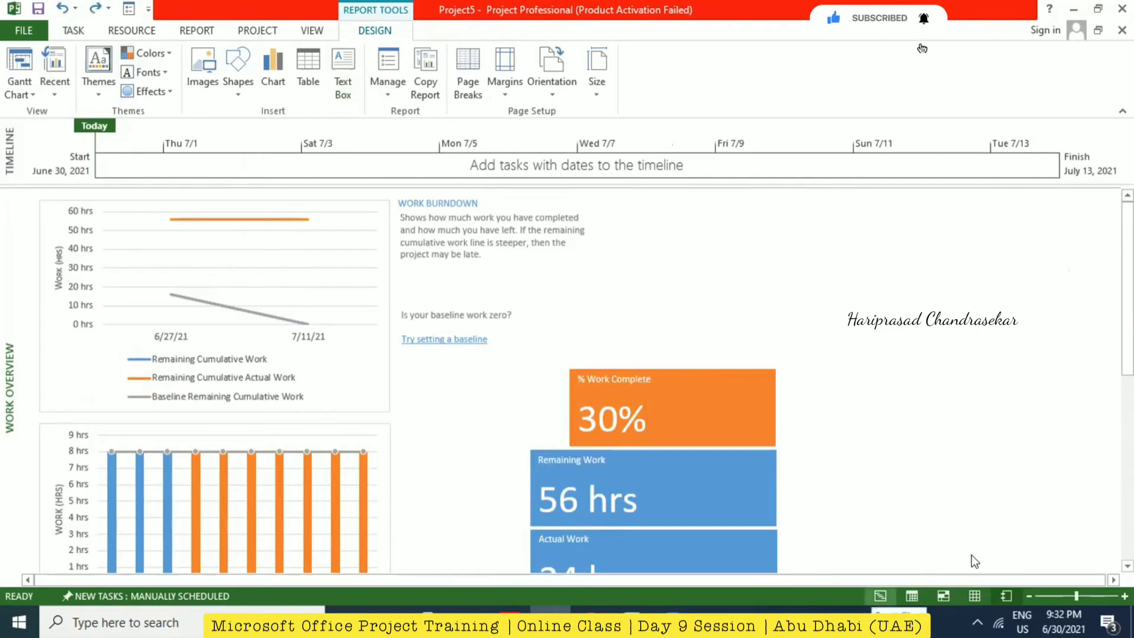
Review the Gantt Chart's earned value columns, and check resource R's general information from the Resource Sheet.
left_click(880, 596)
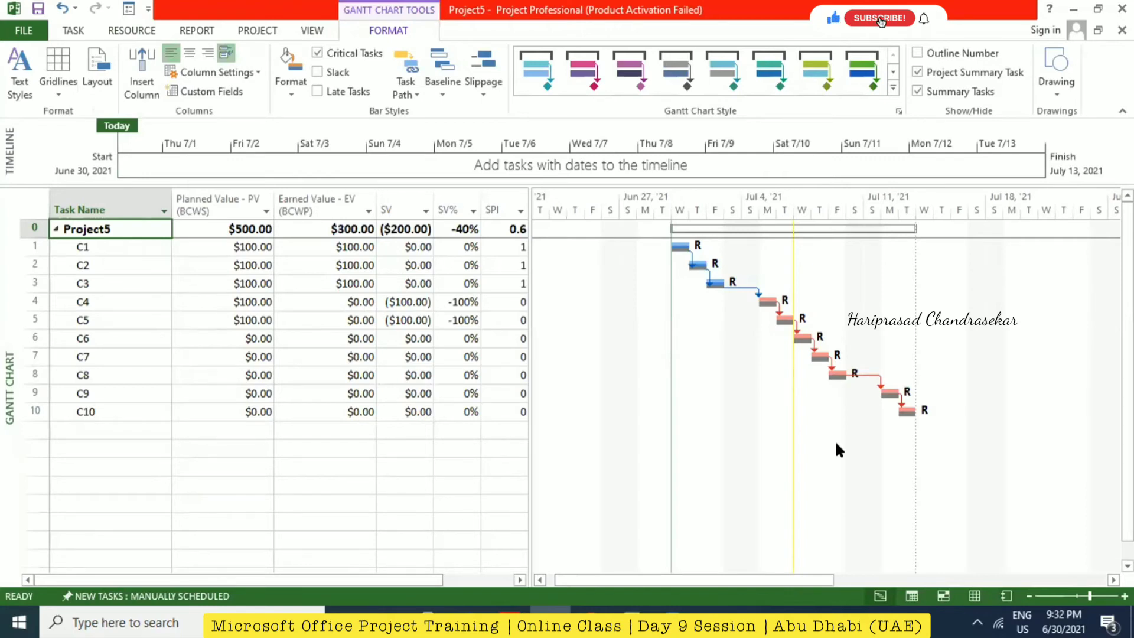
left_click(520, 580)
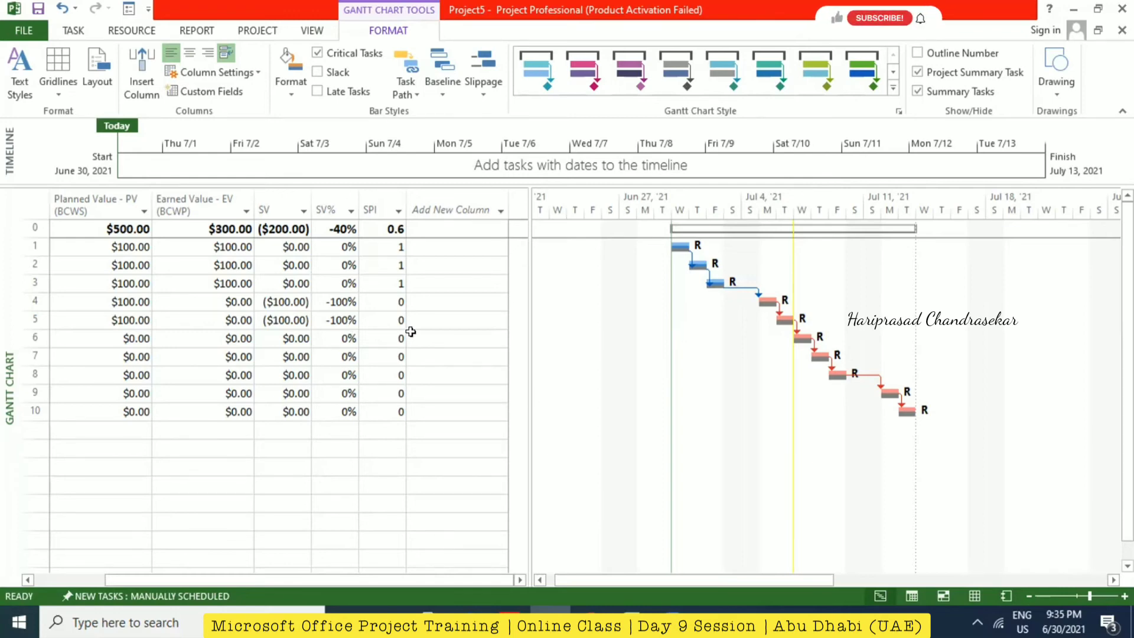
left_click(974, 596)
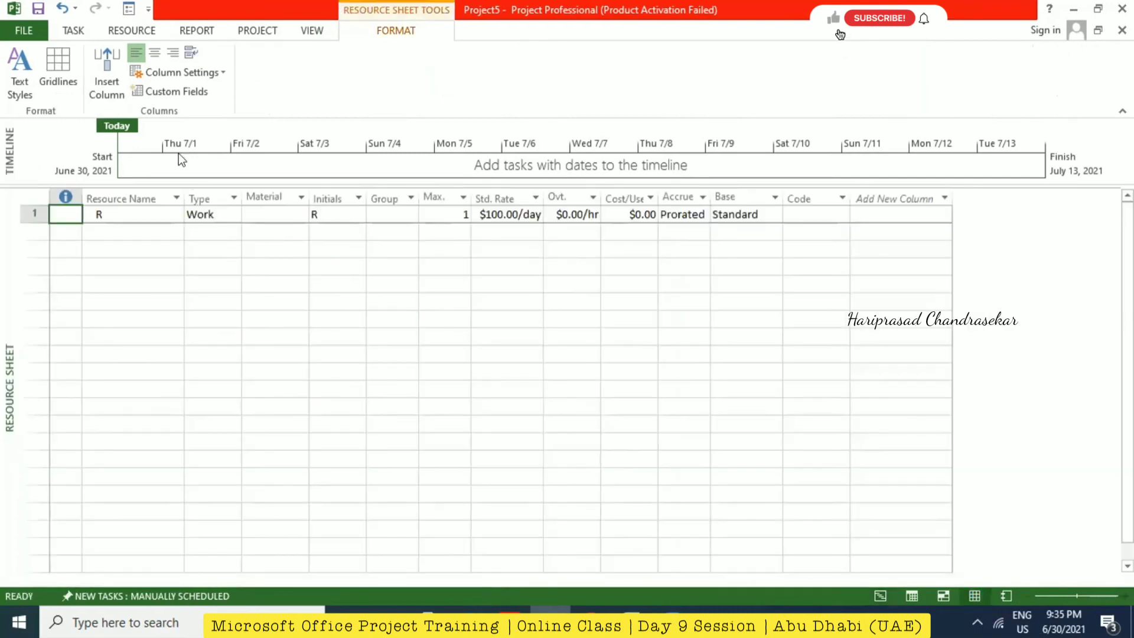
left_click(139, 33)
left_click(278, 68)
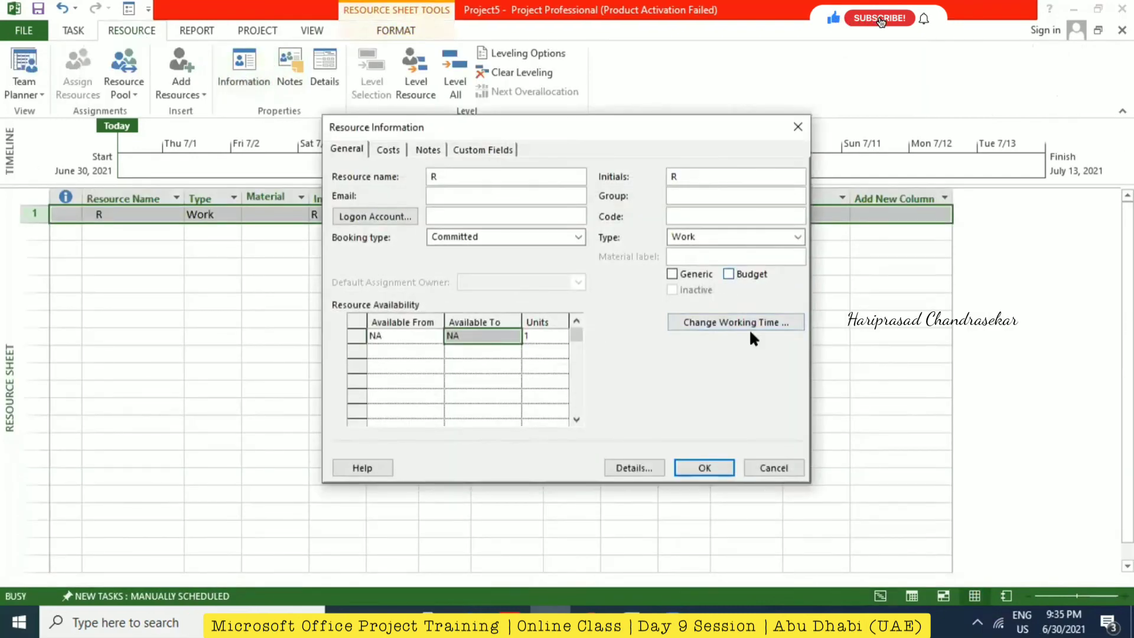
left_click(775, 467)
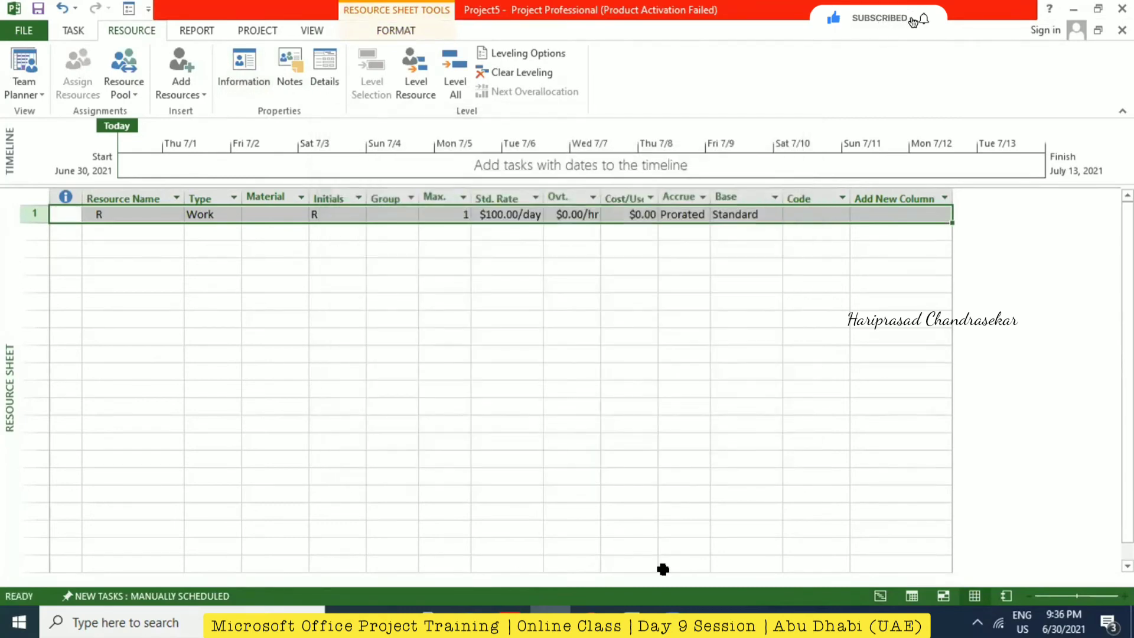
left_click(880, 595)
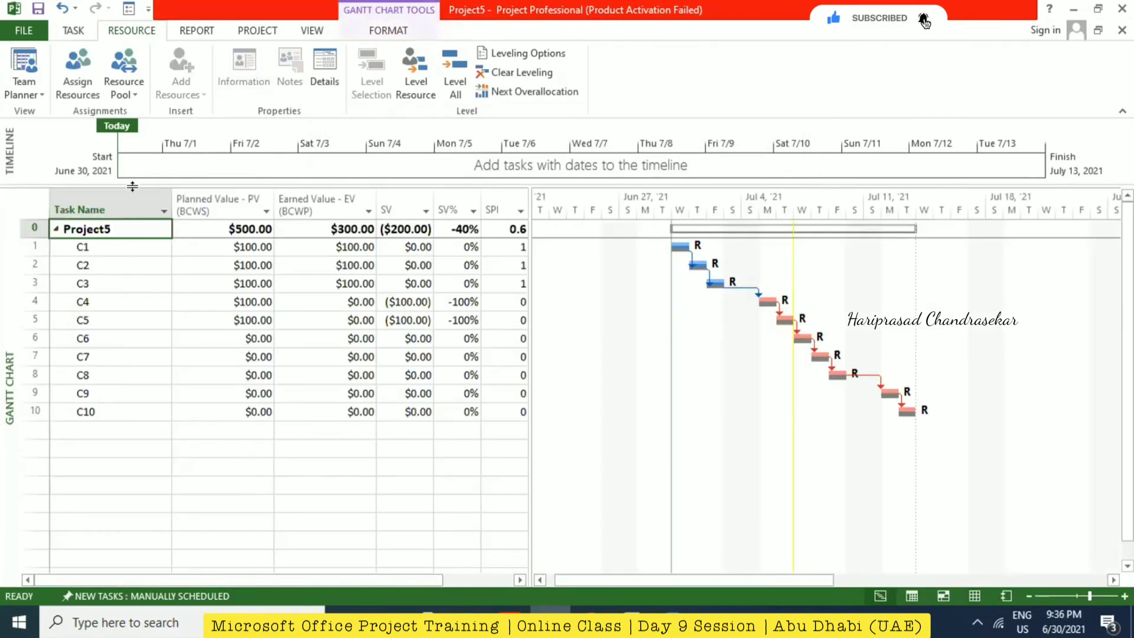
left_click(385, 30)
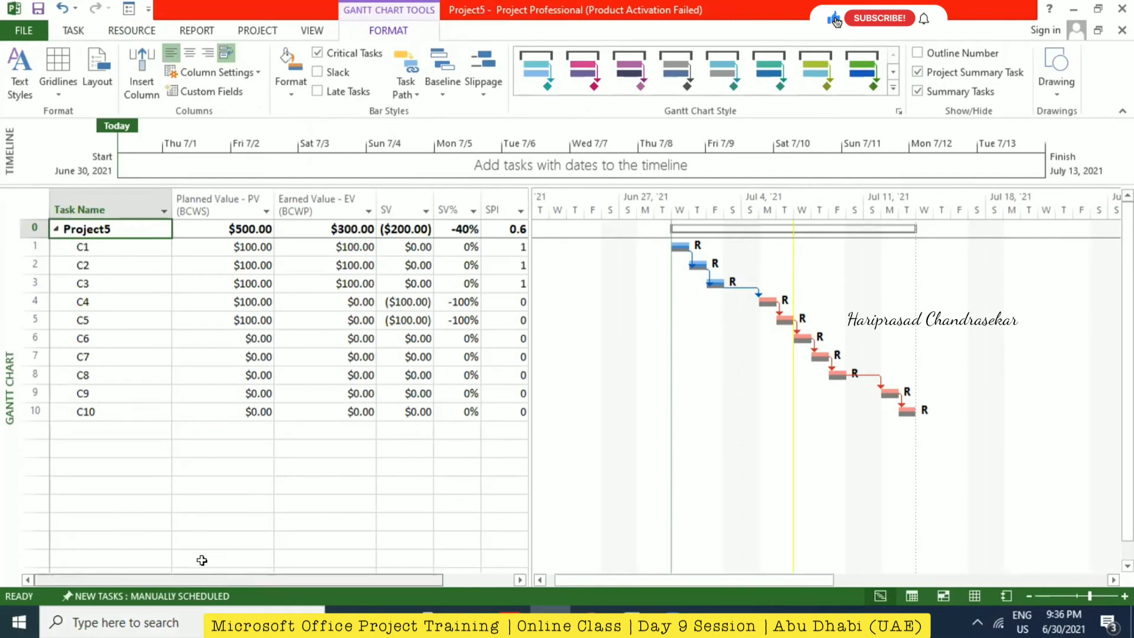
Add a resource named Total Budget with the type Cost to the Resource Sheet.
left_click(73, 30)
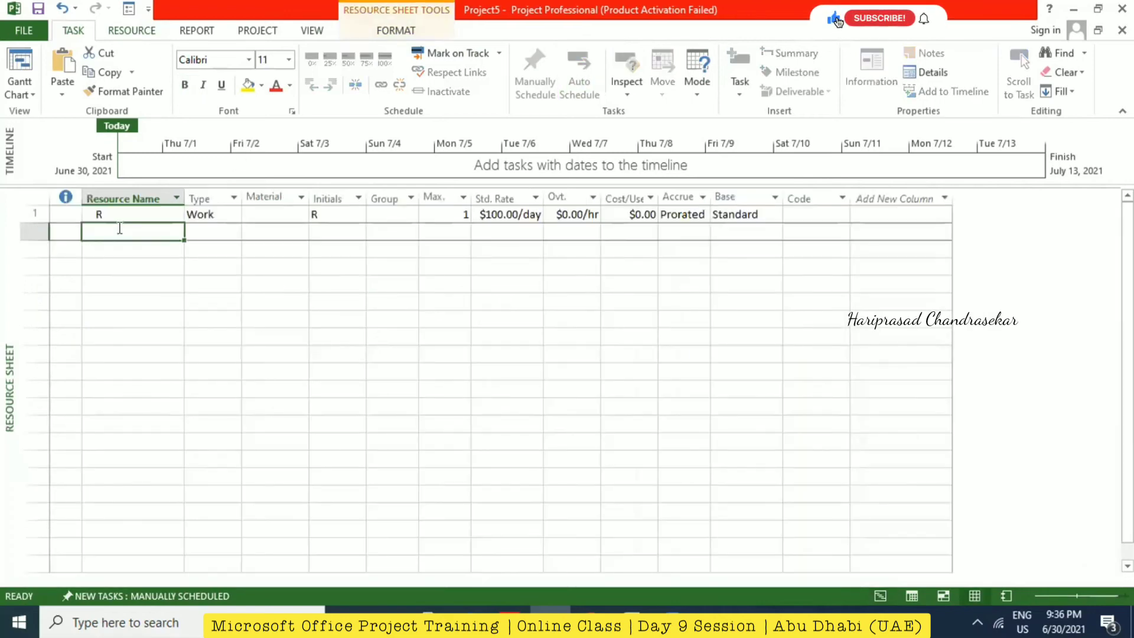
type("B")
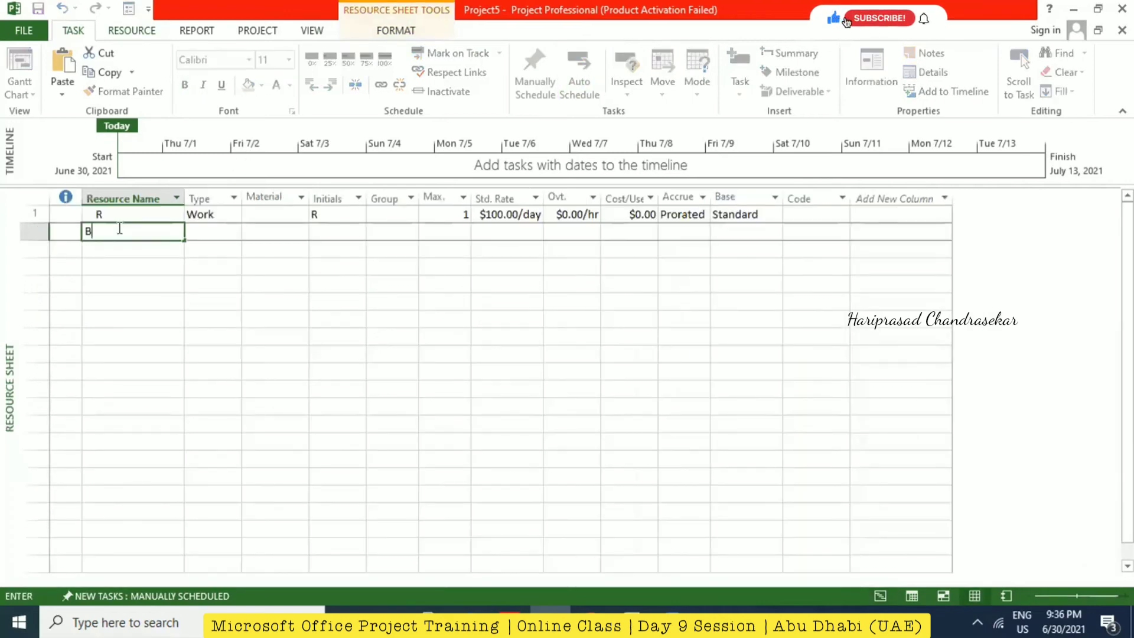
key("BackSpace")
type("Total Budget")
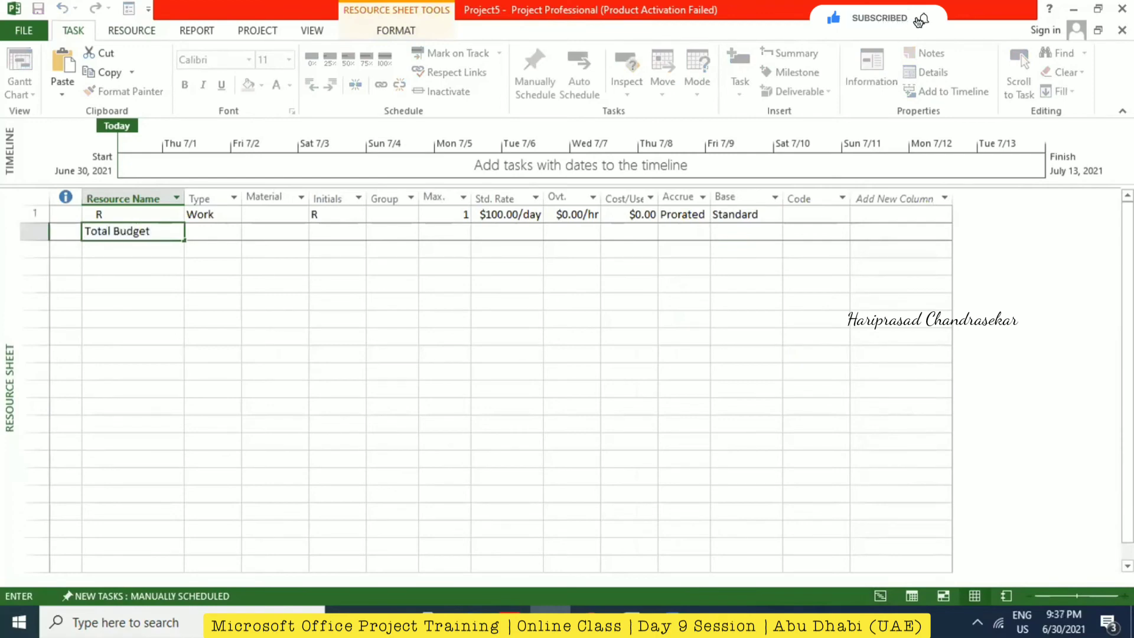
key("Tab")
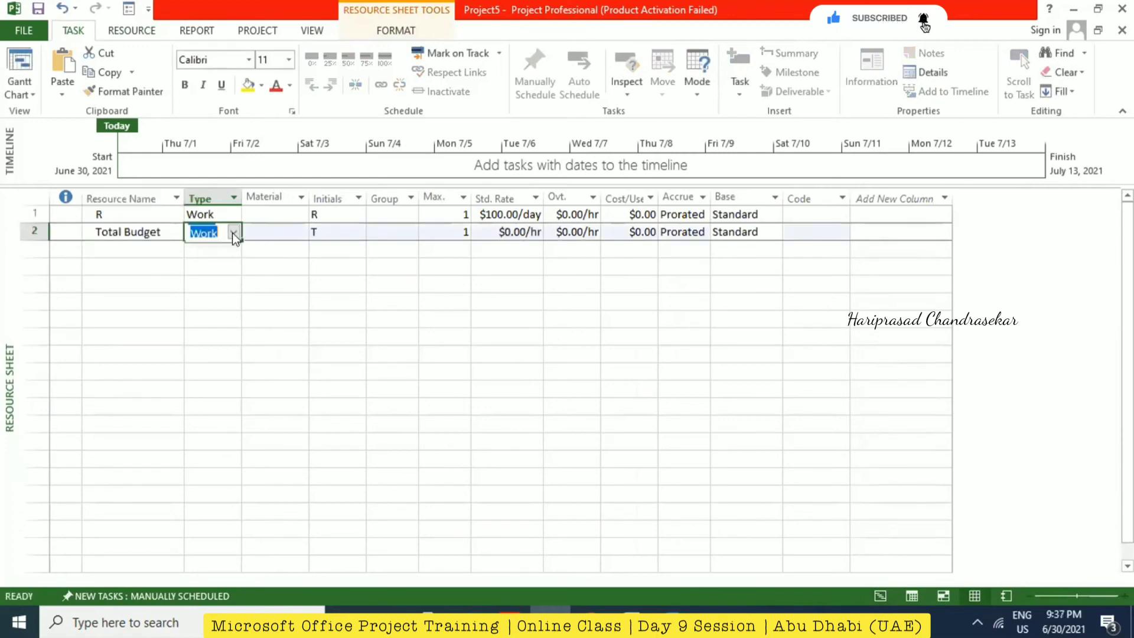
left_click(234, 232)
left_click(201, 266)
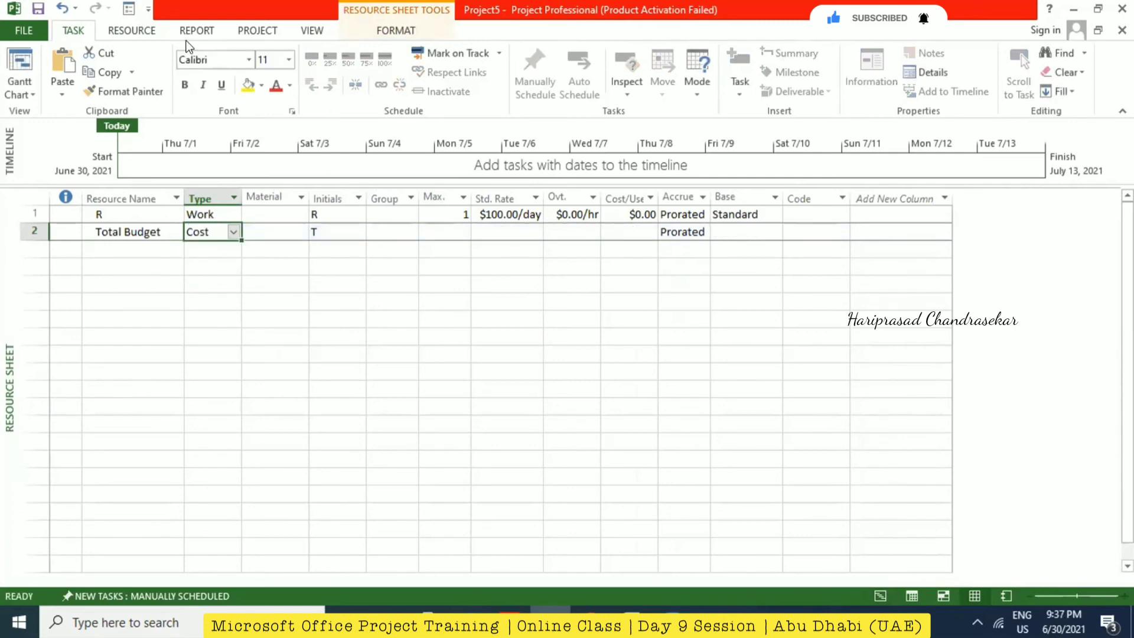
Mark the Total Budget resource as a budget resource in its resource information.
left_click(113, 32)
left_click(242, 75)
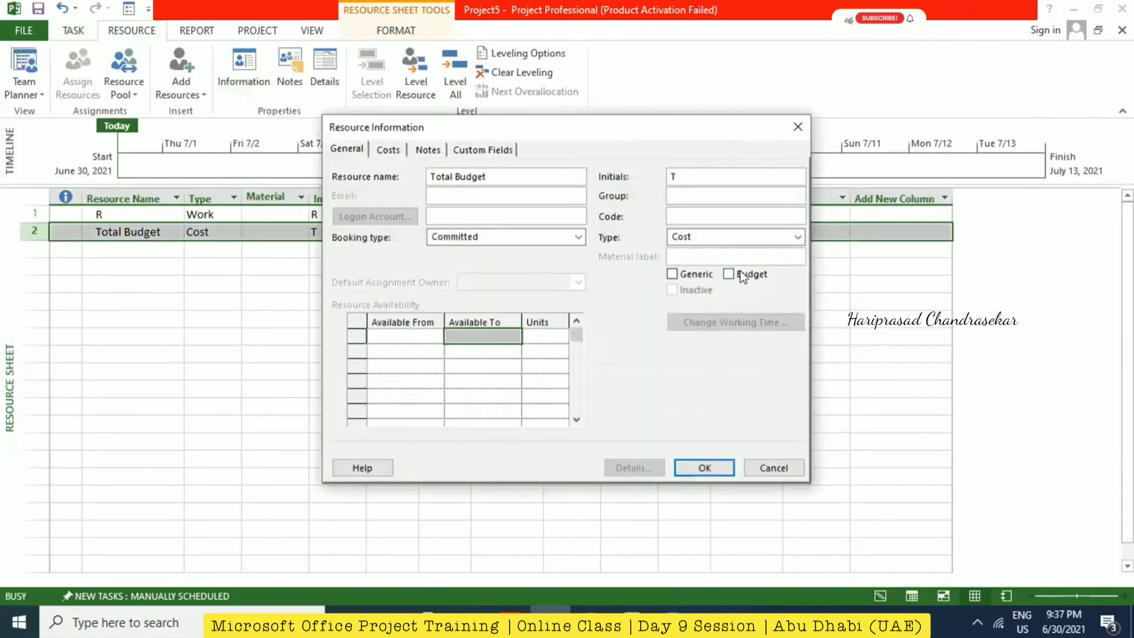
left_click(742, 275)
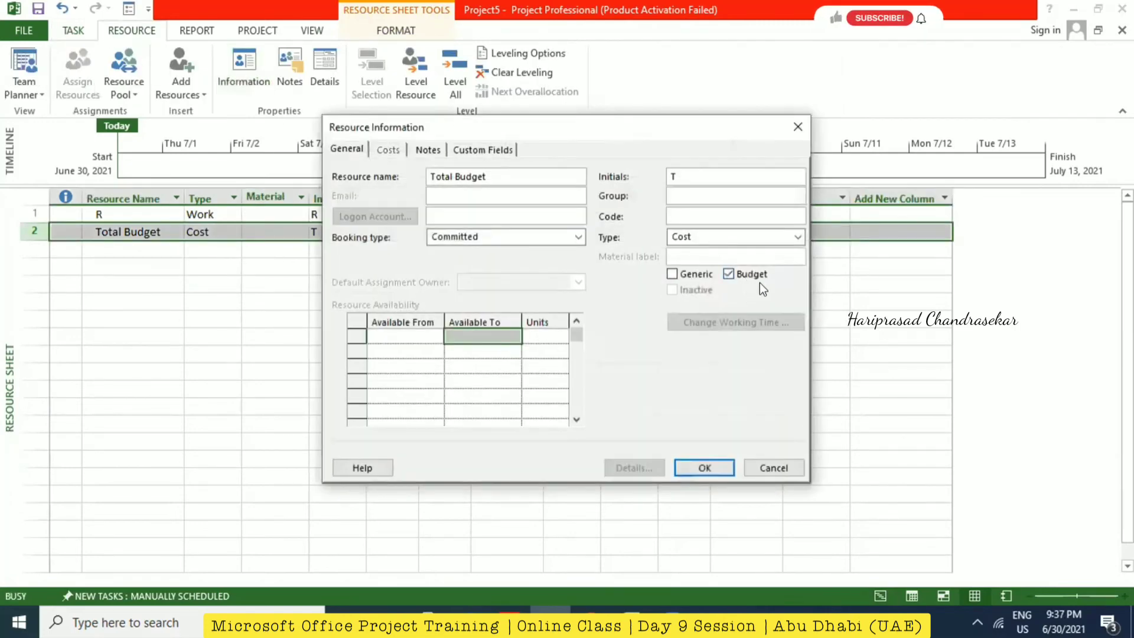
left_click(707, 464)
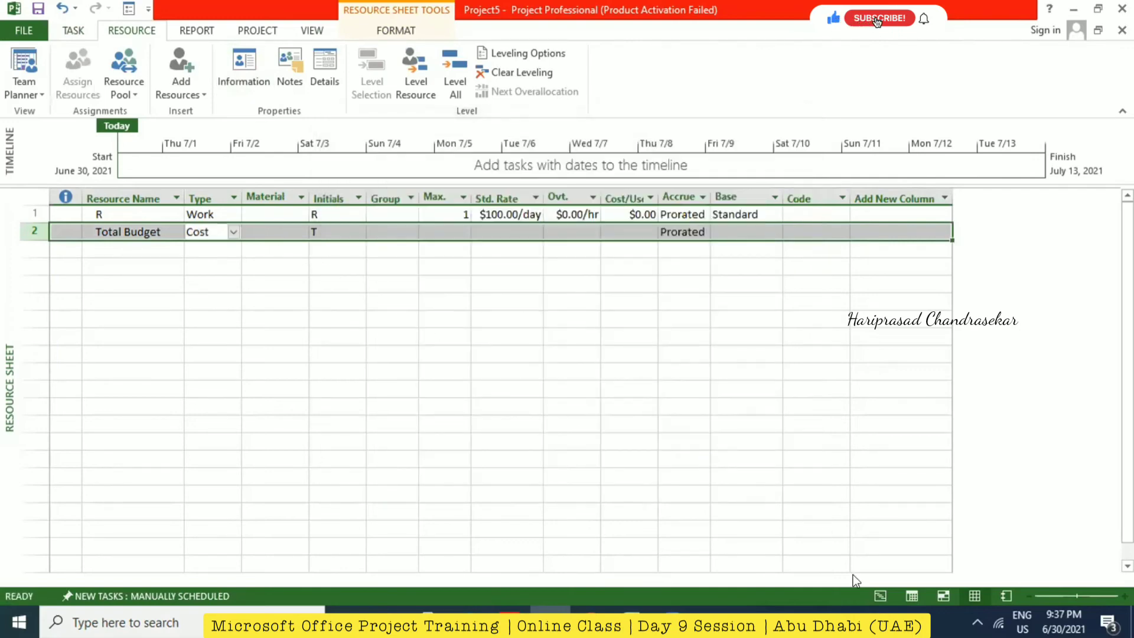
Assign the Total Budget resource to the Project5 summary task in the Task Usage view.
left_click(881, 596)
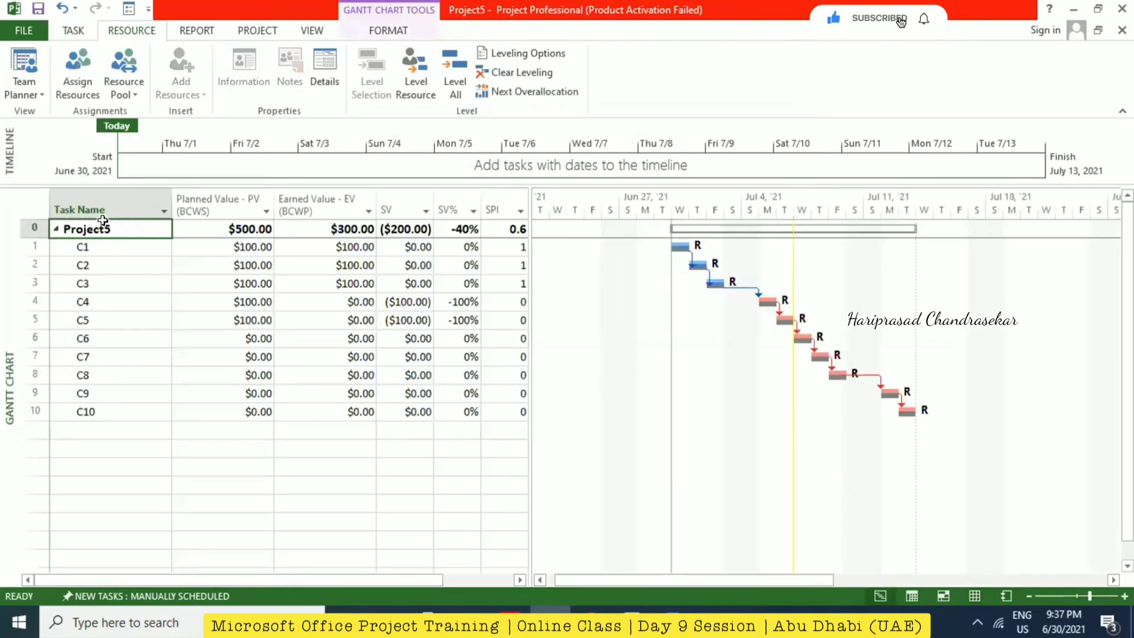
left_click(912, 595)
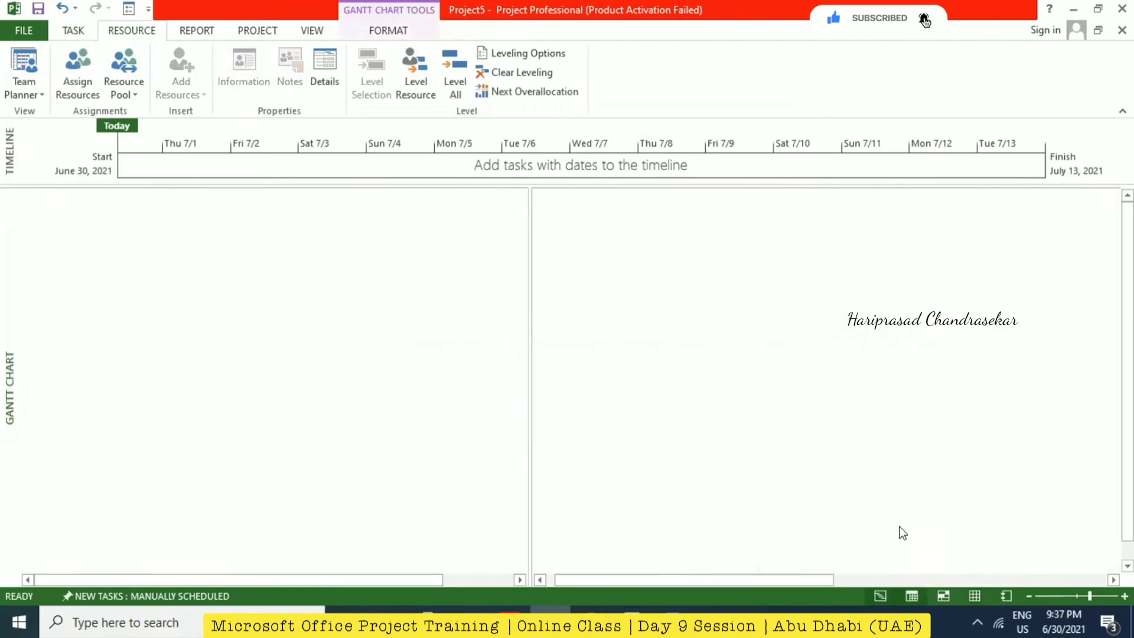
right_click(205, 232)
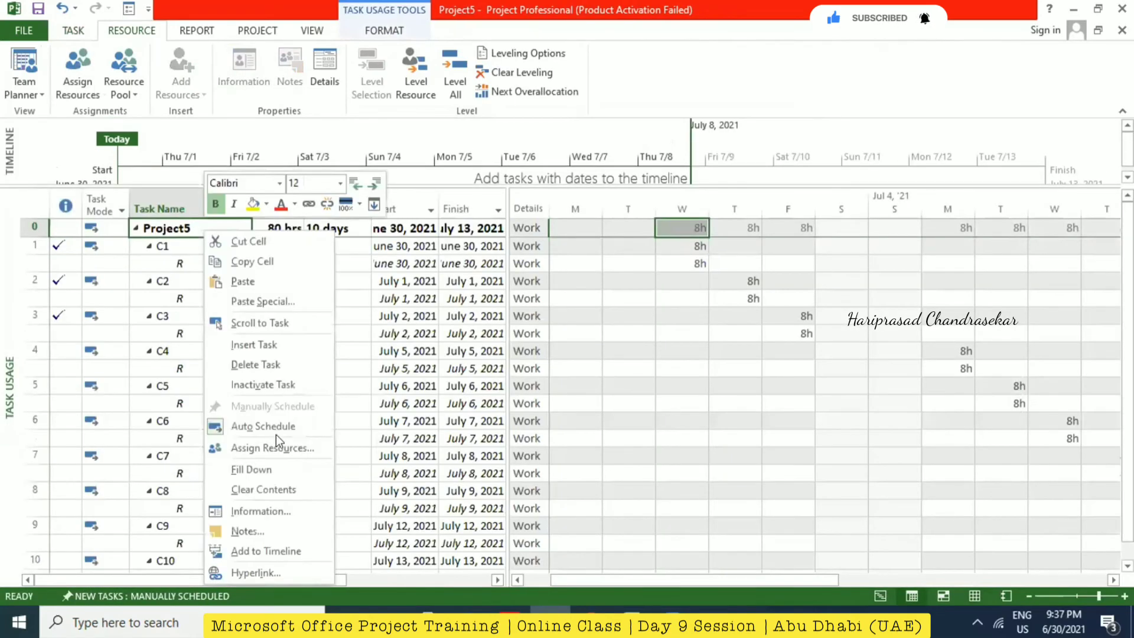
left_click(783, 375)
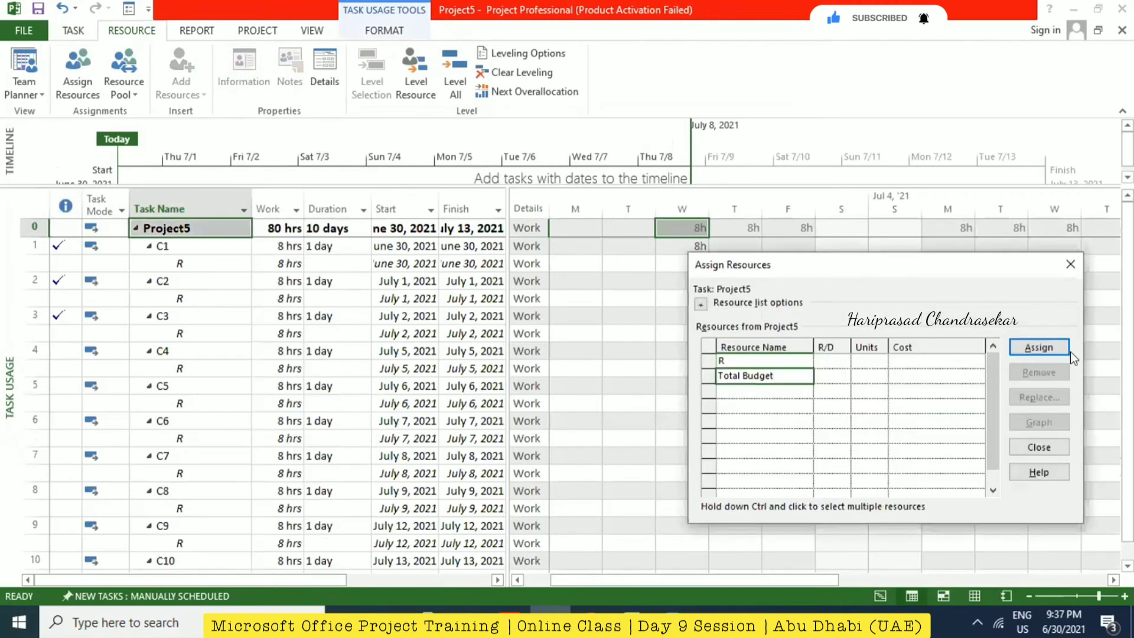
left_click(1044, 351)
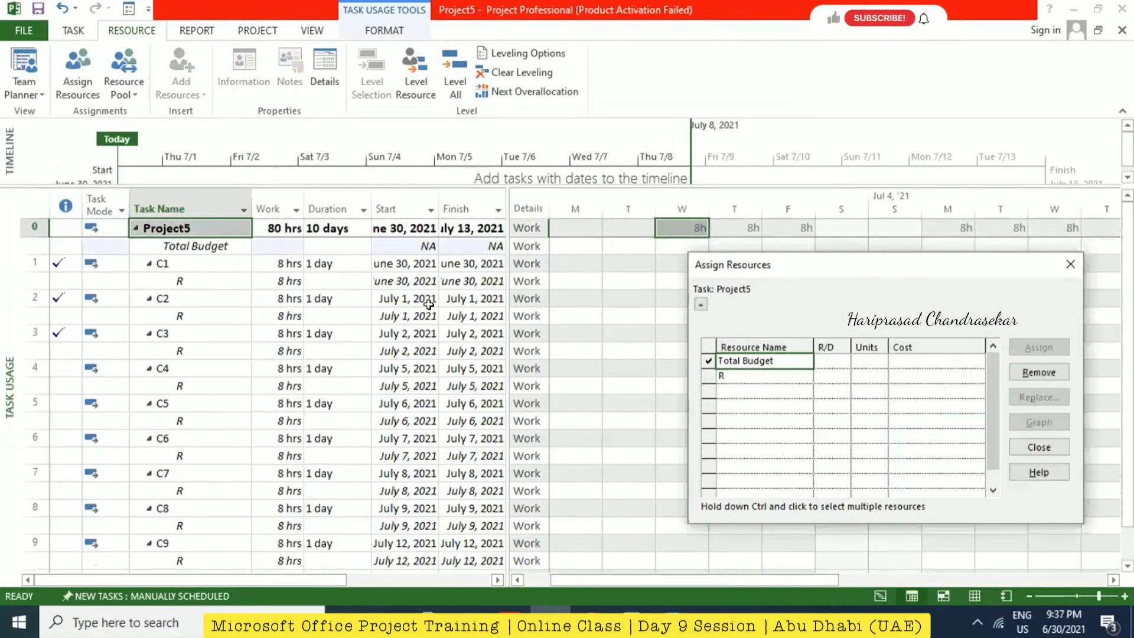
left_click(1067, 267)
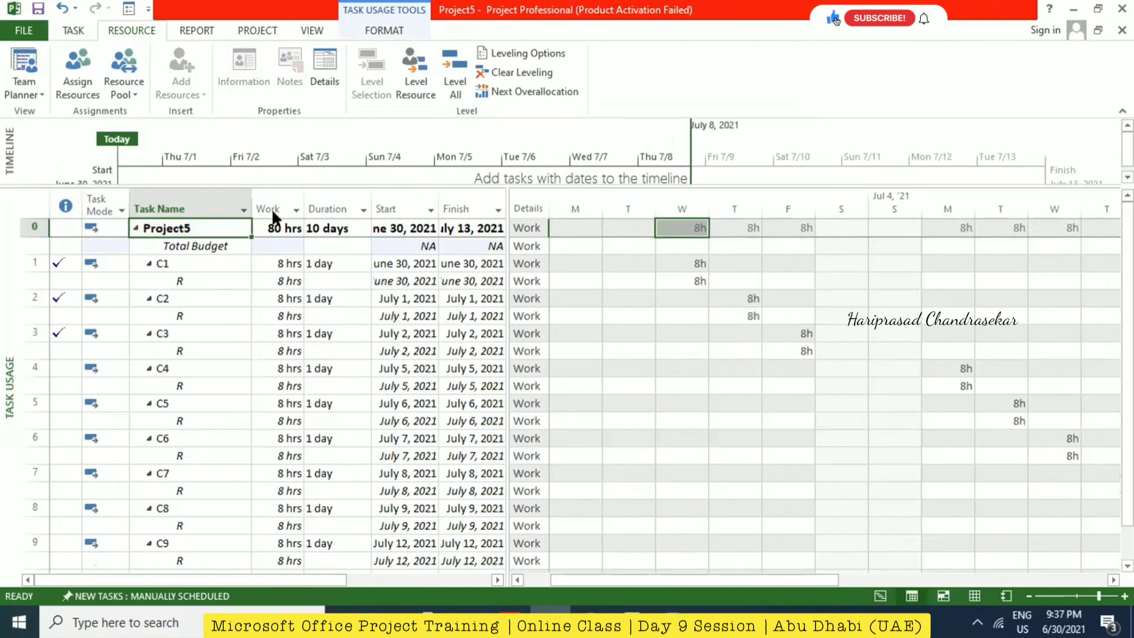
Insert a Cost column before the Work column in the Task Usage table and fit its width to the values.
right_click(275, 206)
left_click(324, 320)
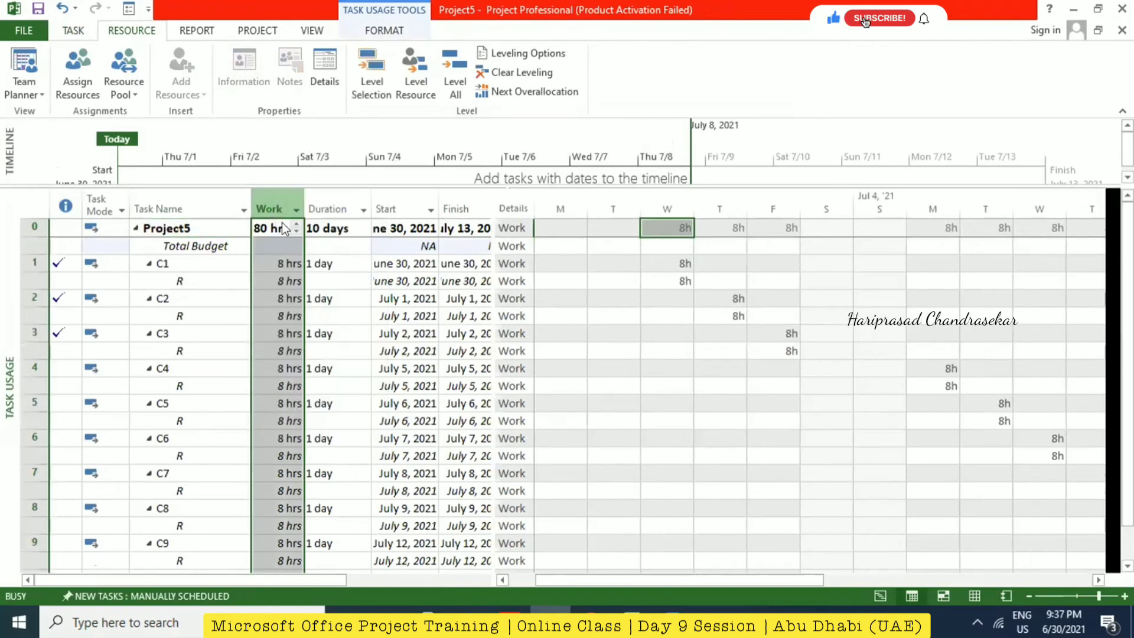
type("cost")
key("Return")
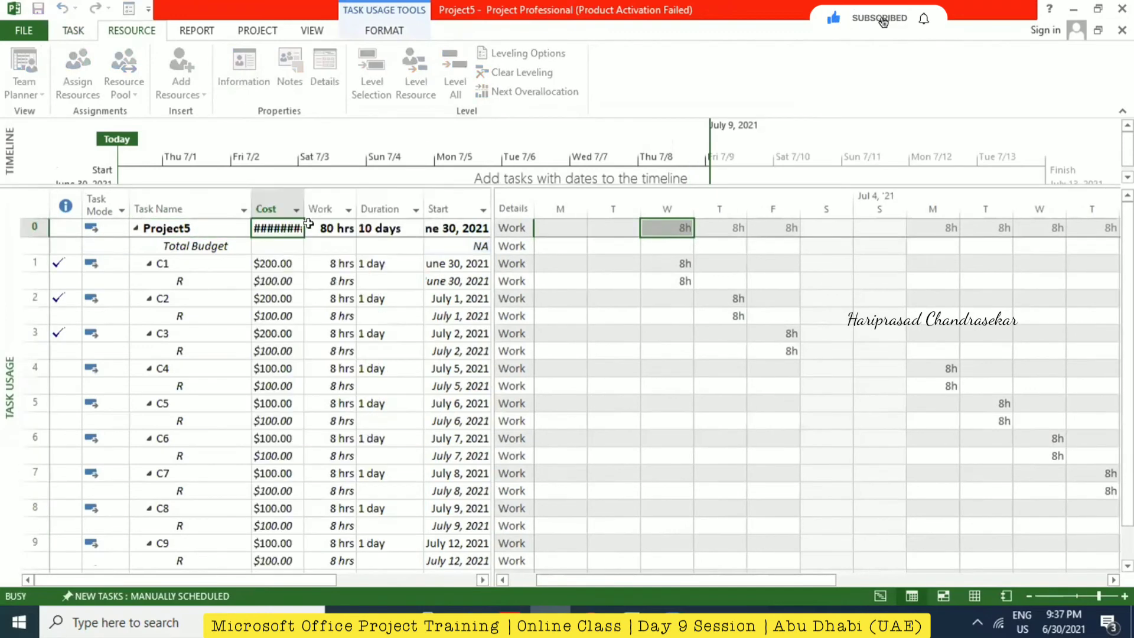
double_click(299, 201)
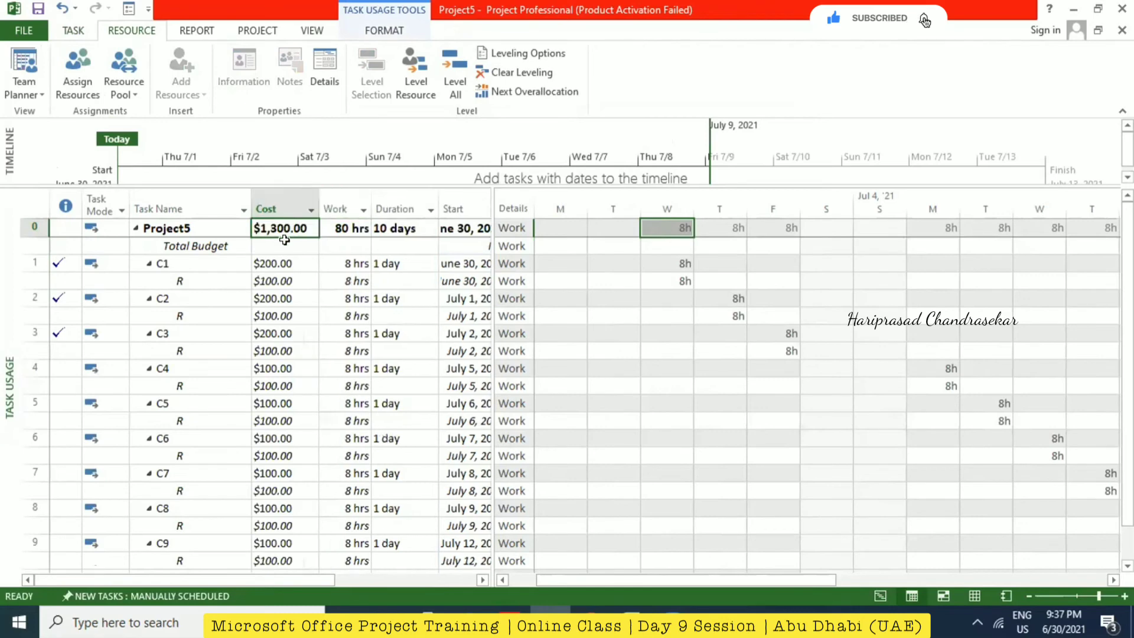
Insert a Budget Cost column before the Cost column in the Task Usage table.
left_click(284, 247)
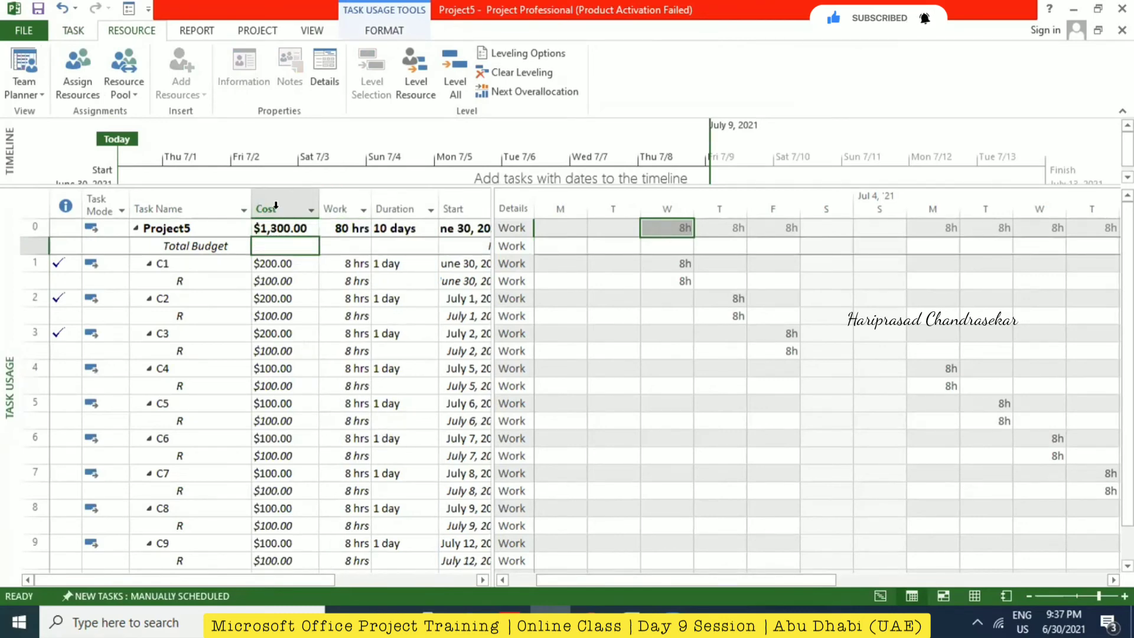
right_click(295, 202)
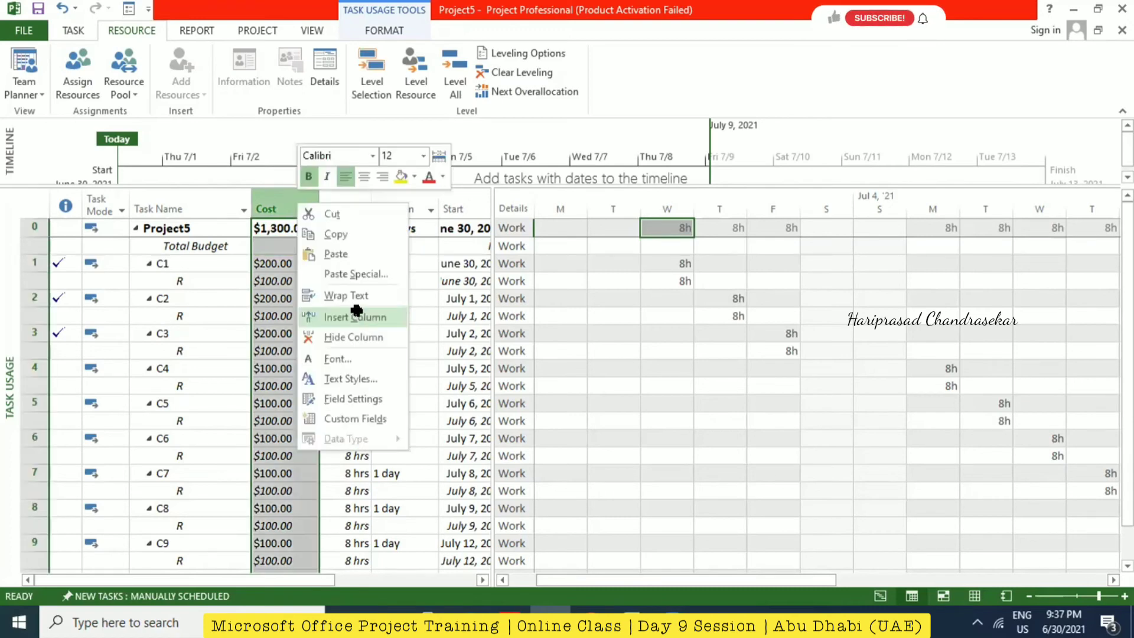
left_click(355, 317)
type("budget Cost")
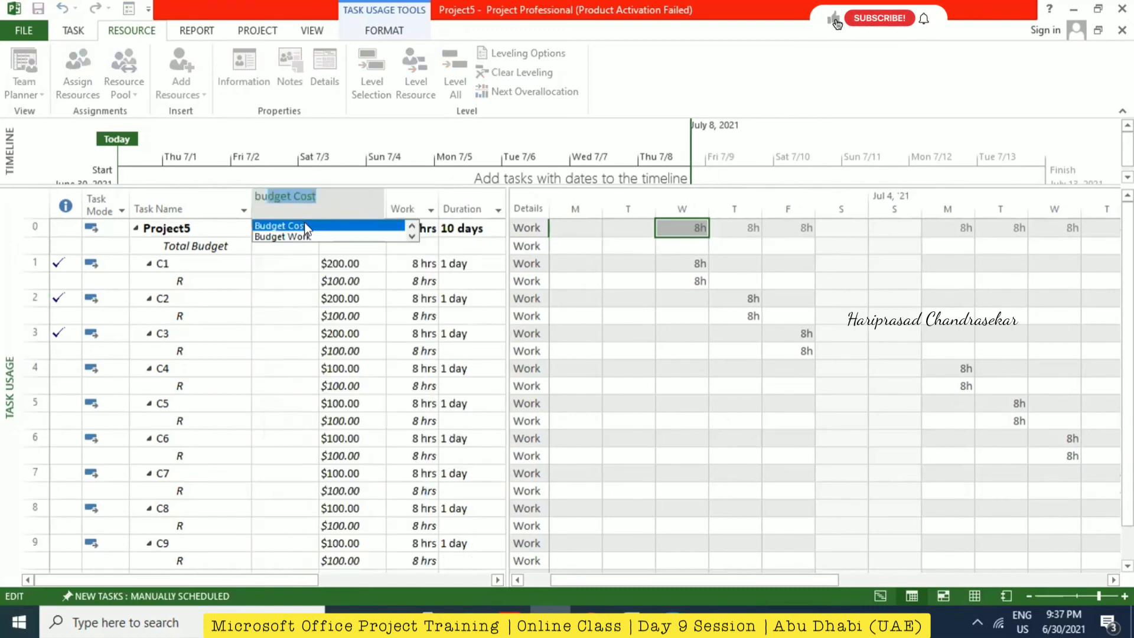
left_click(304, 226)
Set the budget cost of the Total Budget assignment to 1000.
left_click(292, 245)
type("1000")
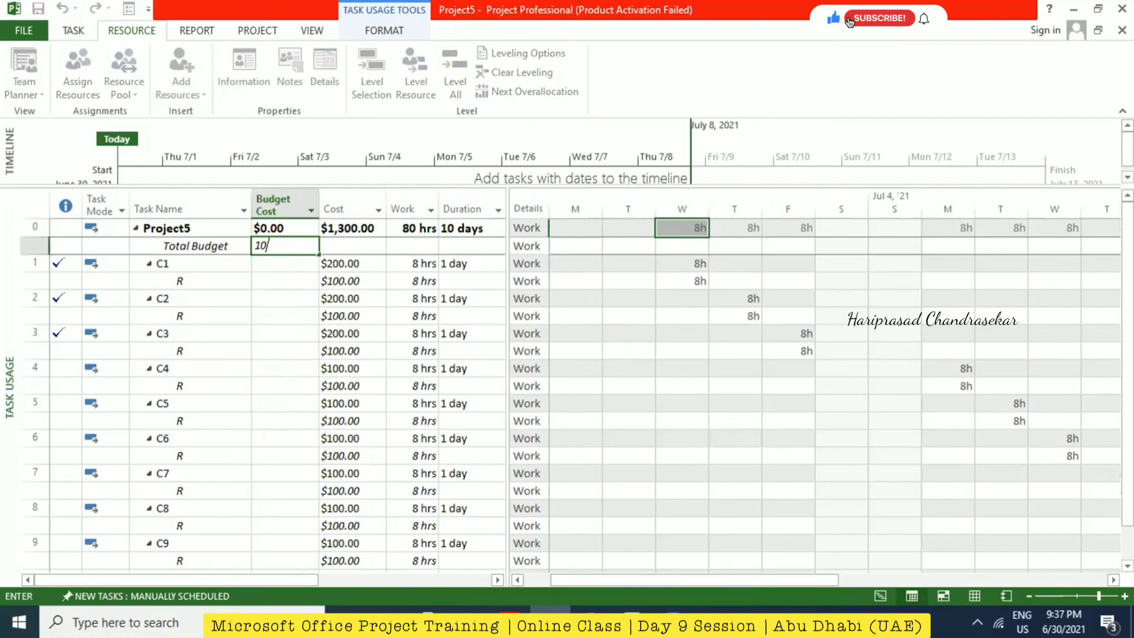
key("Return")
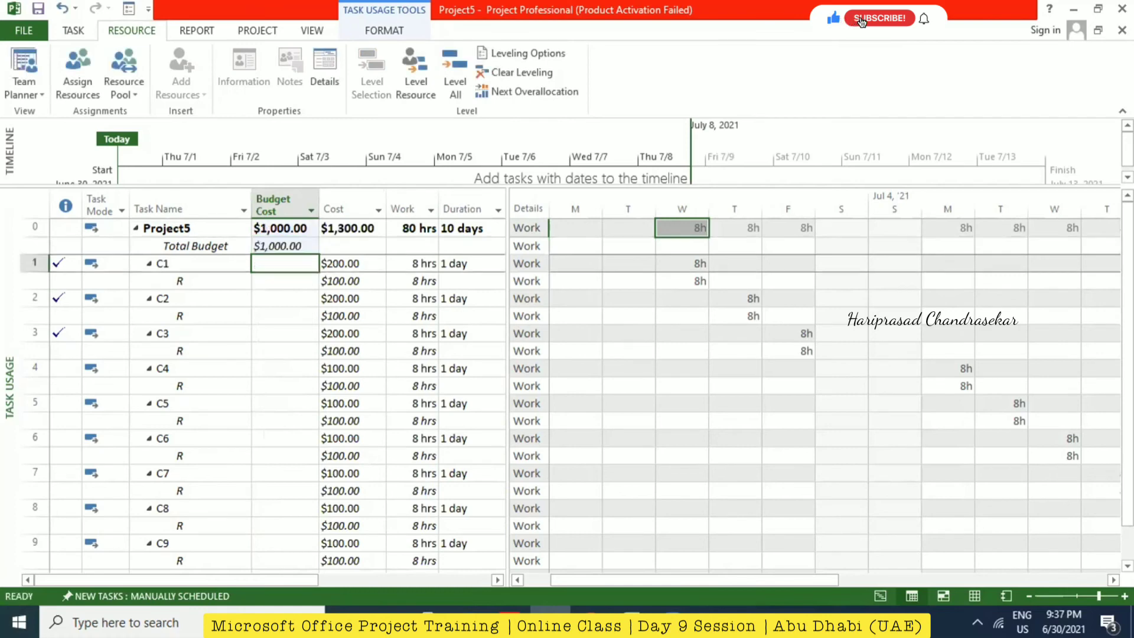
Compare the project's total cost with the Total Budget assignment's budget cost.
left_click(354, 231)
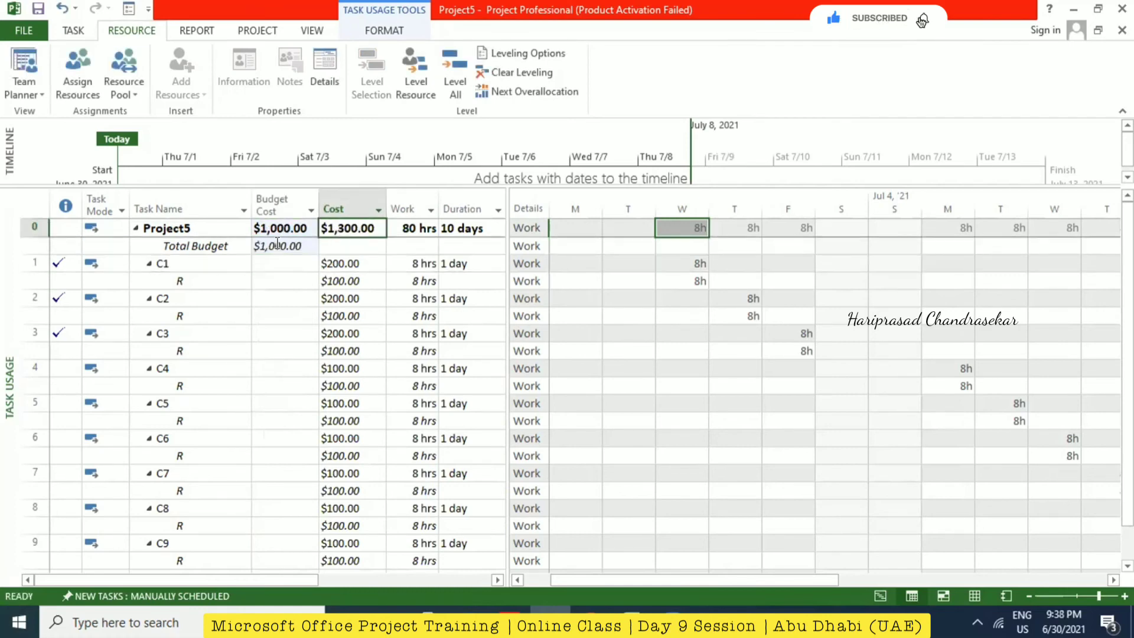
left_click(278, 244)
left_click(349, 230)
left_click(289, 245)
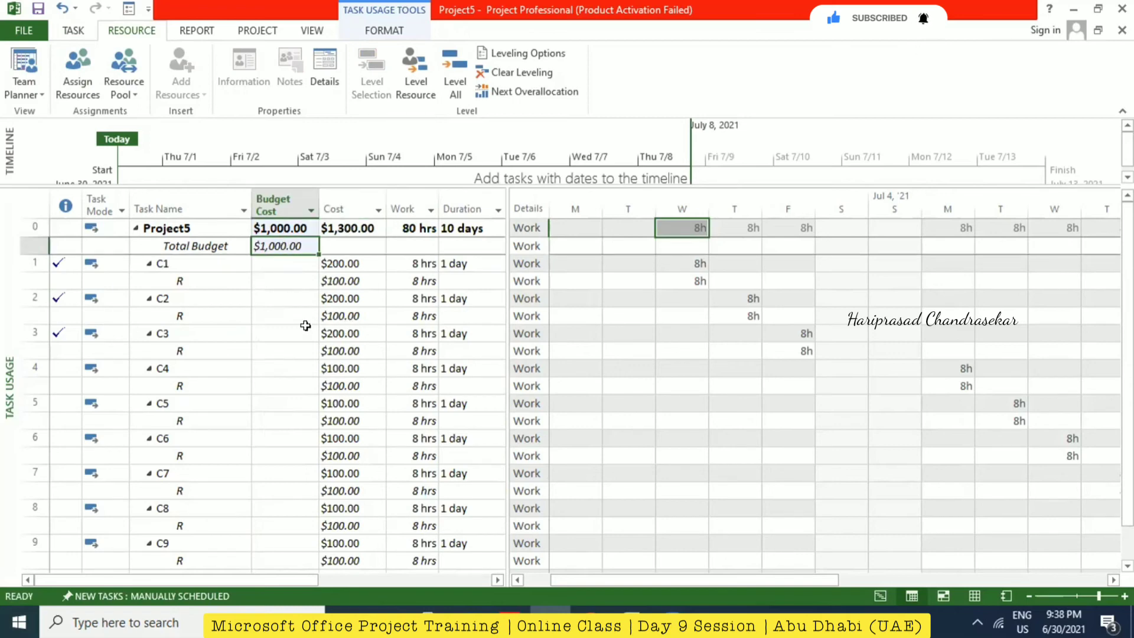
left_click(340, 227)
left_click(278, 244)
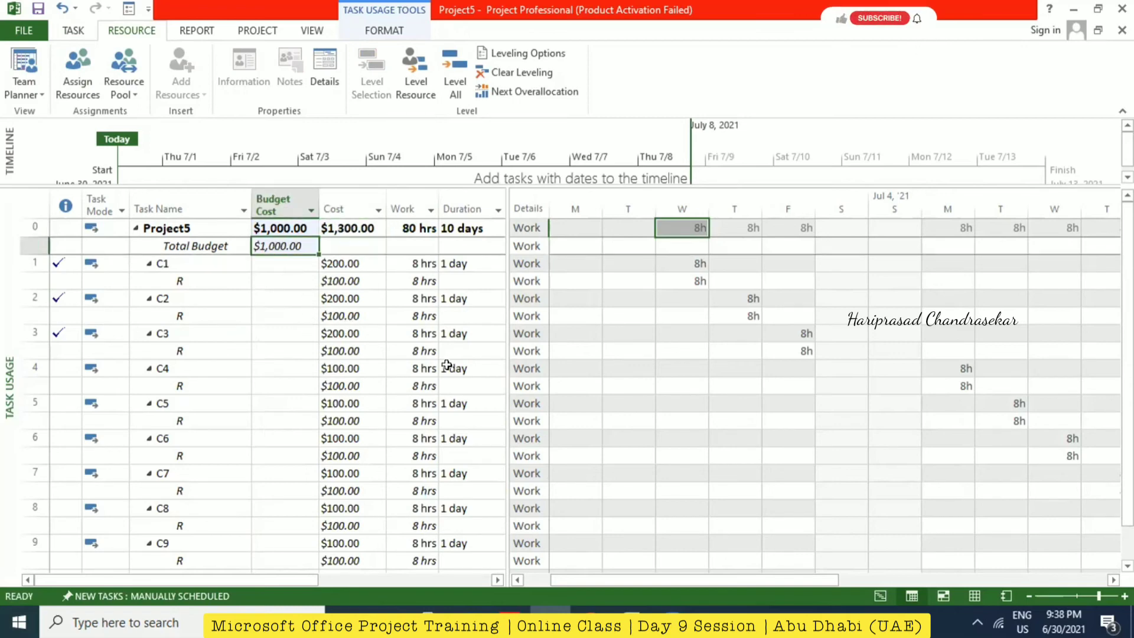
Review the Total Budget resource's Cost type and Budget option in the Resource Sheet and its resource information.
left_click(975, 595)
left_click(224, 232)
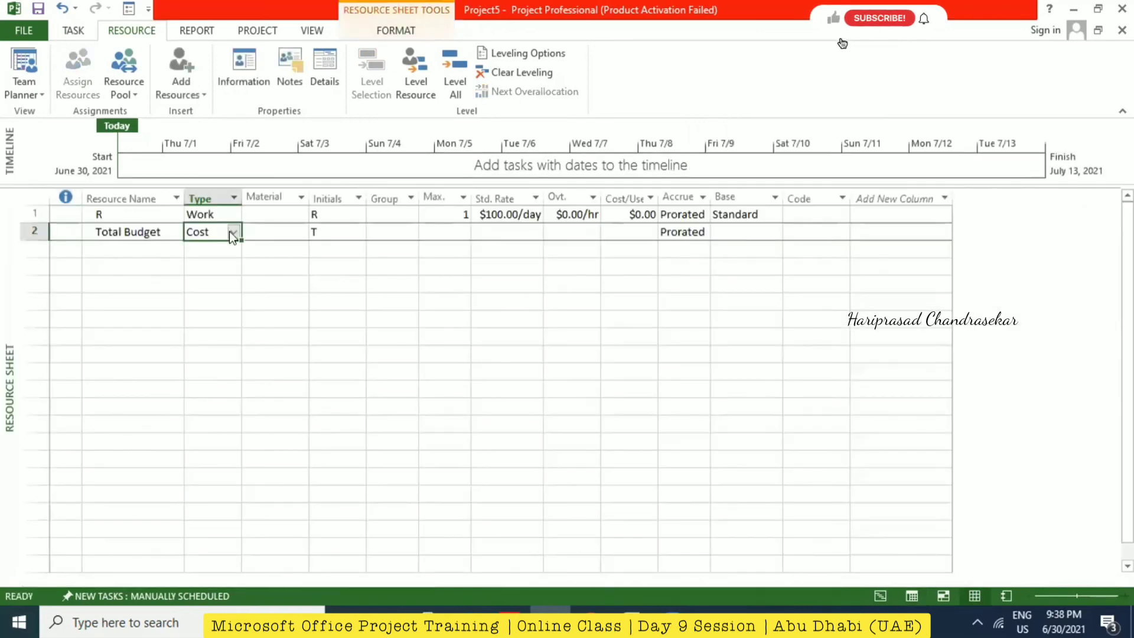
left_click(231, 231)
left_click(213, 271)
left_click(253, 75)
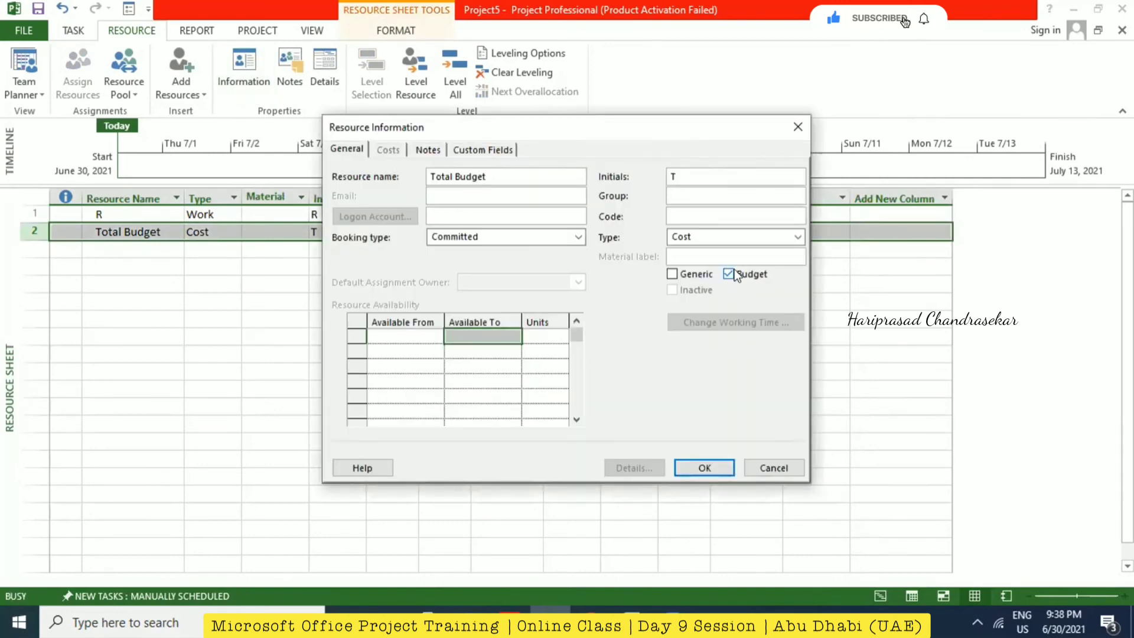
left_click(771, 468)
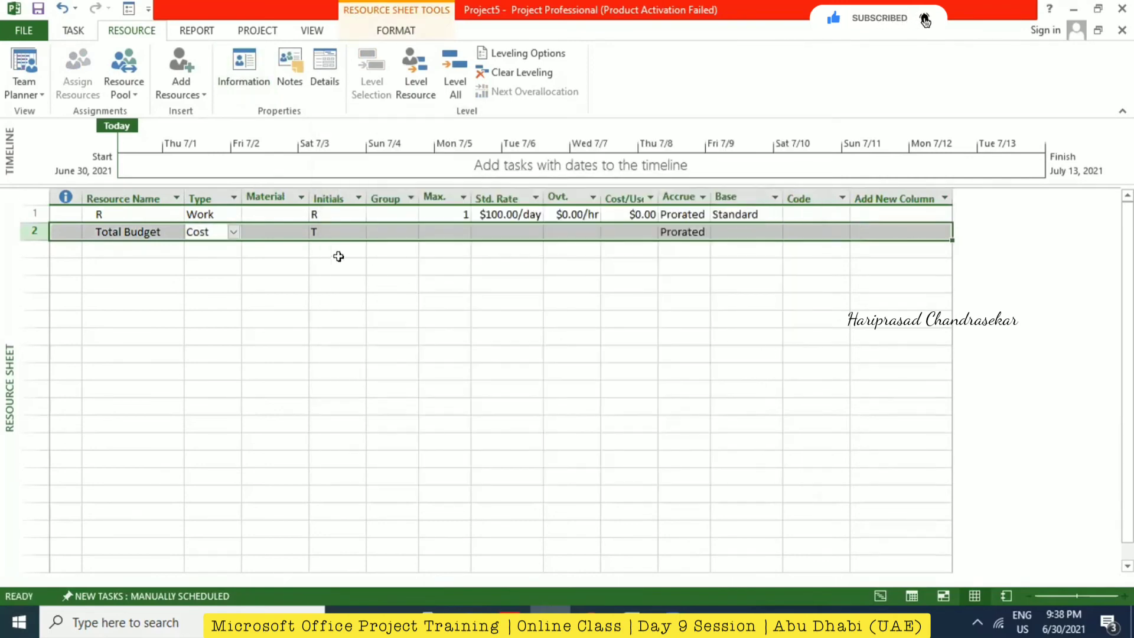
left_click(880, 596)
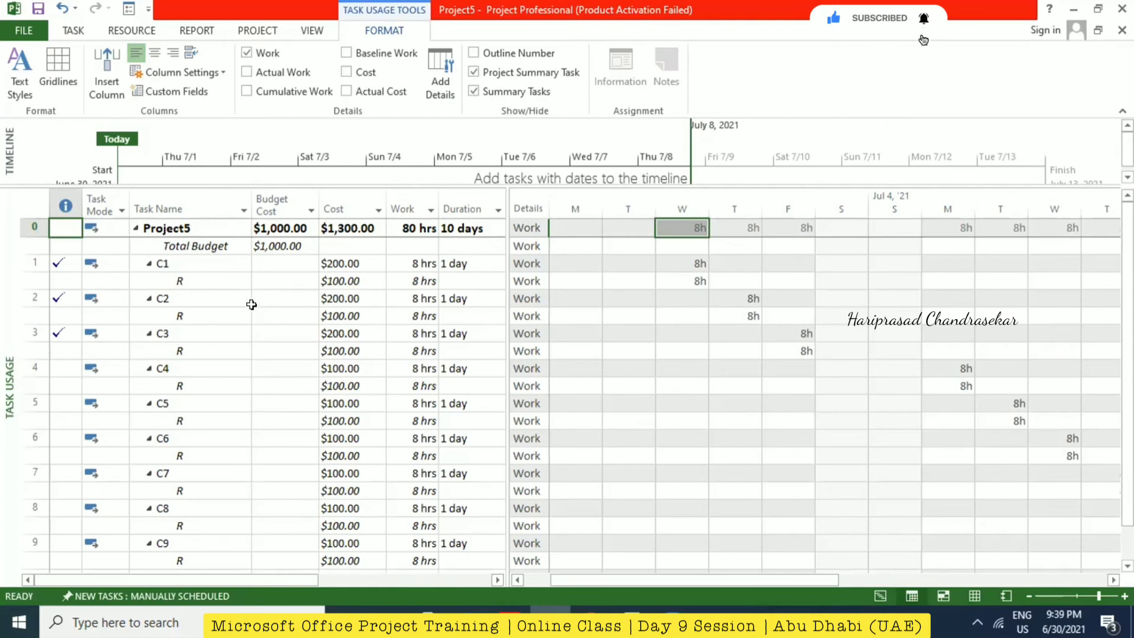
left_click(277, 190)
left_click(355, 201)
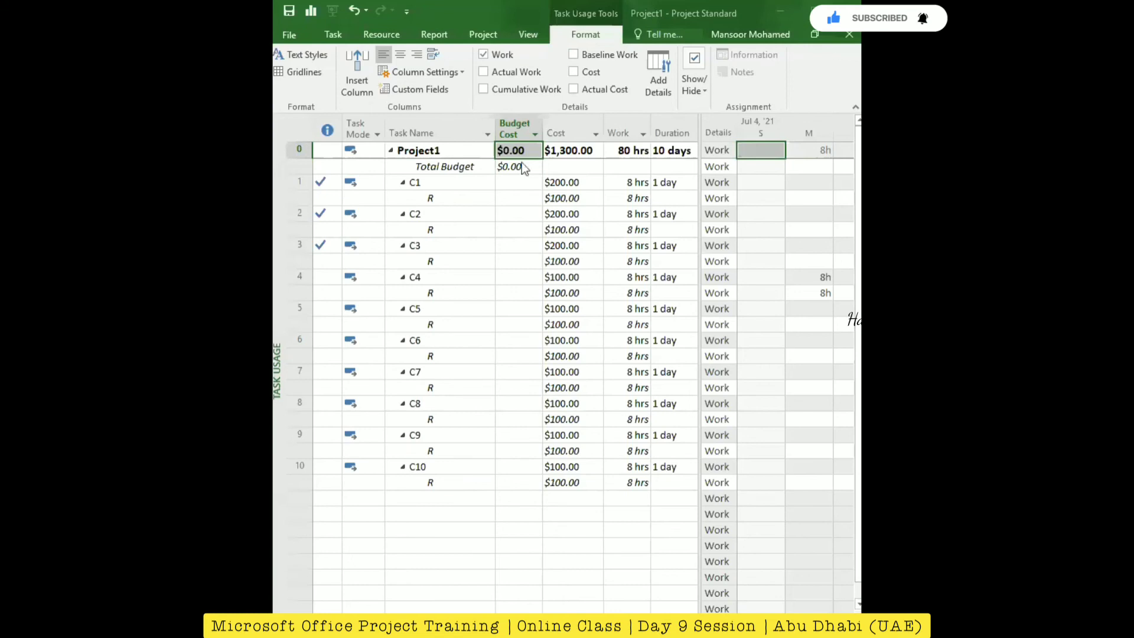
In the Project1 file, set the Total Budget assignment's budget cost to 1000 and fit the Budget Cost column's width.
left_click(505, 251)
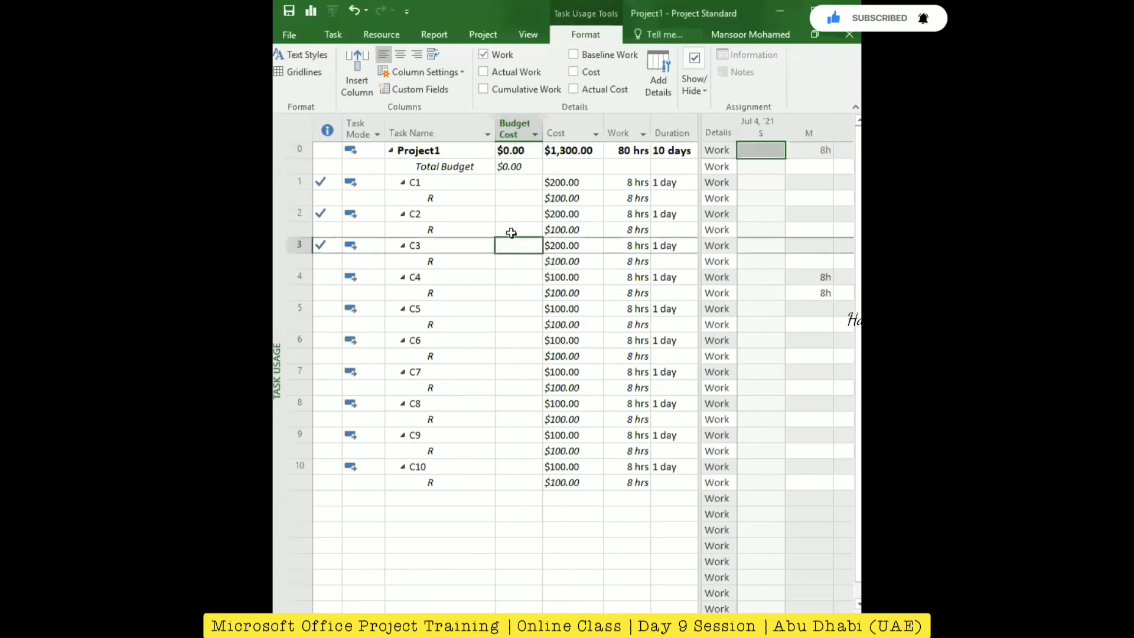
left_click(518, 154)
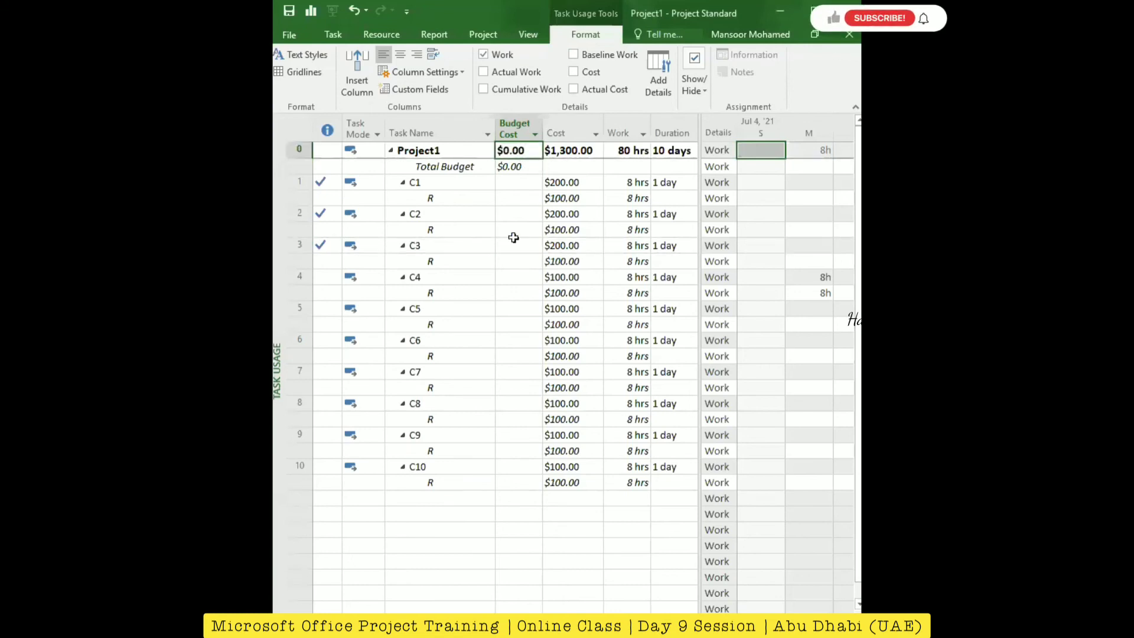
key("Down")
type("1000")
key("Return")
key("Up")
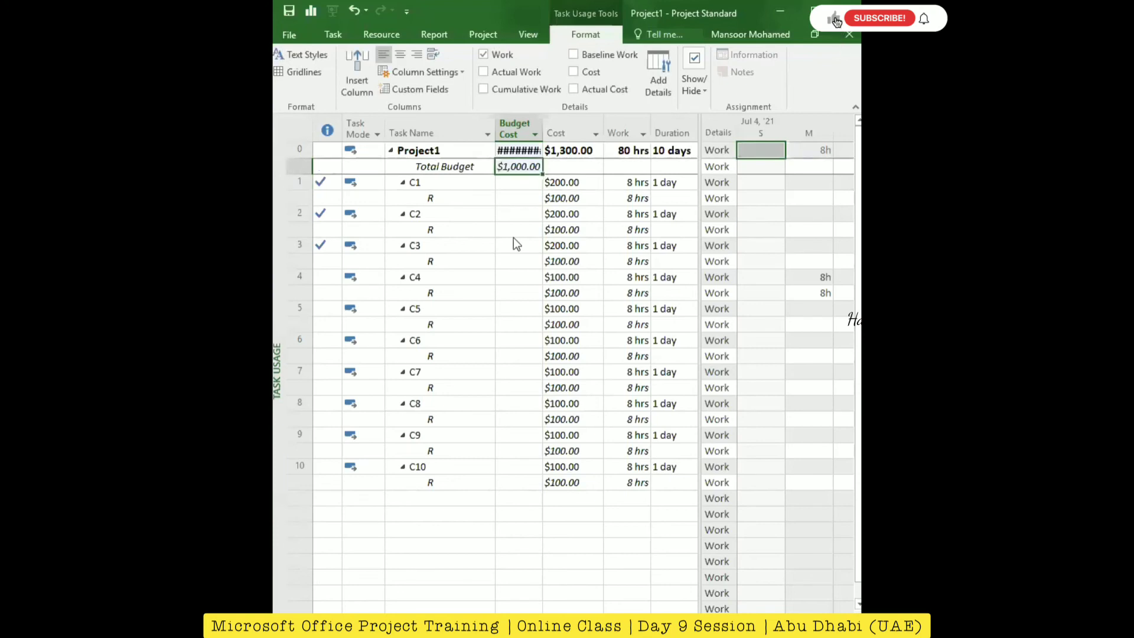
double_click(542, 134)
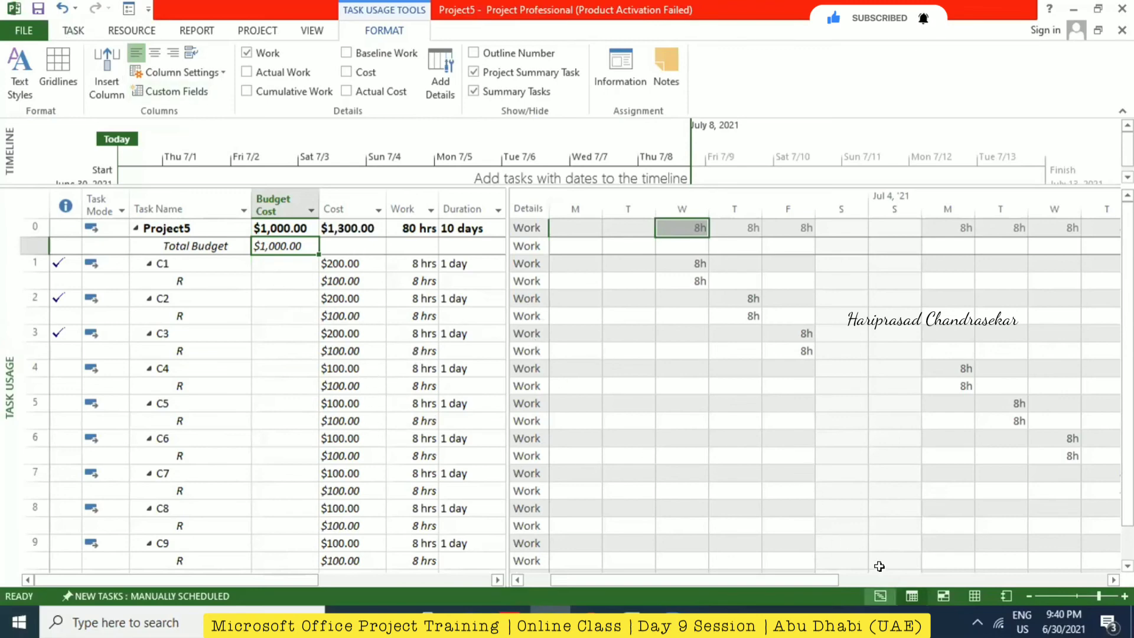
Return Project5 to the Gantt Chart and save it in MS Project Files as Earned Value Analysis (30.06.2021).
left_click(880, 596)
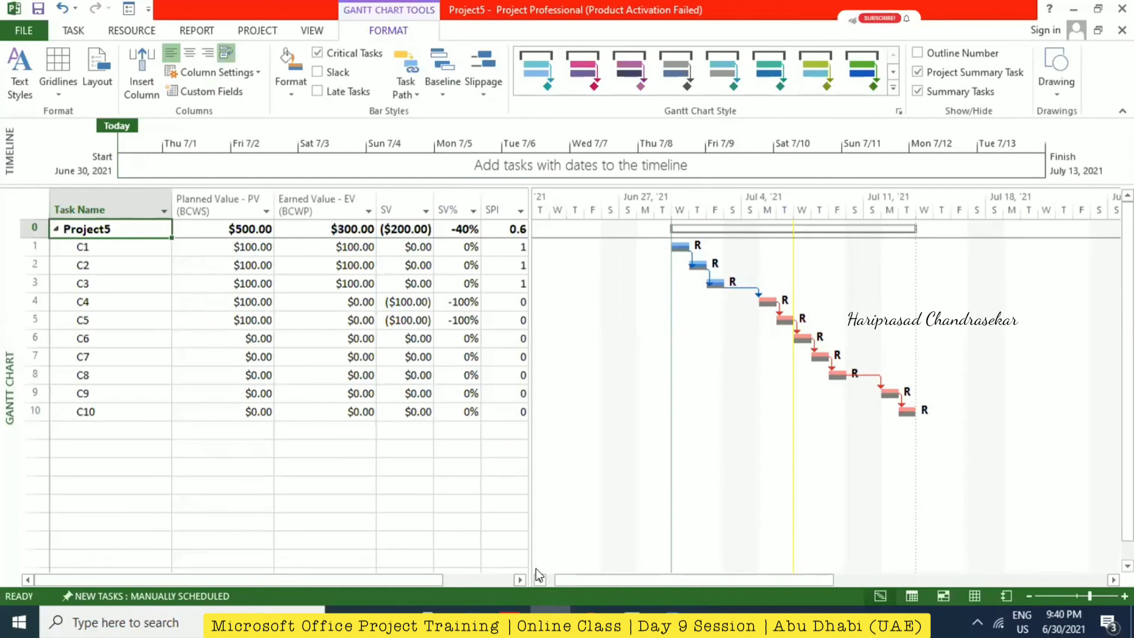
left_click(39, 10)
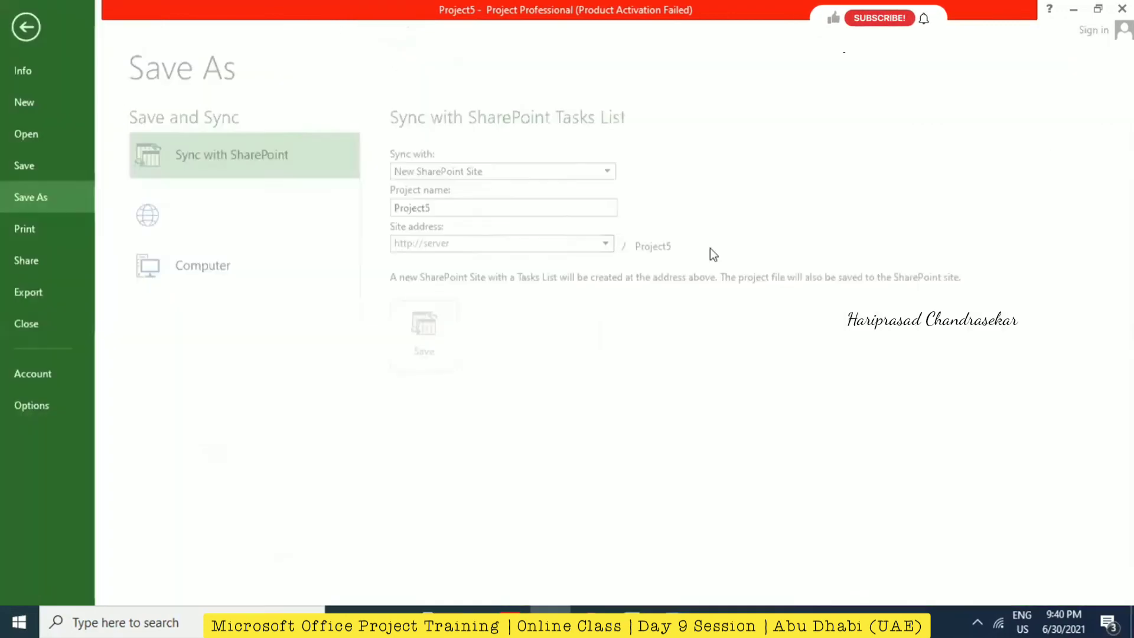
left_click(464, 182)
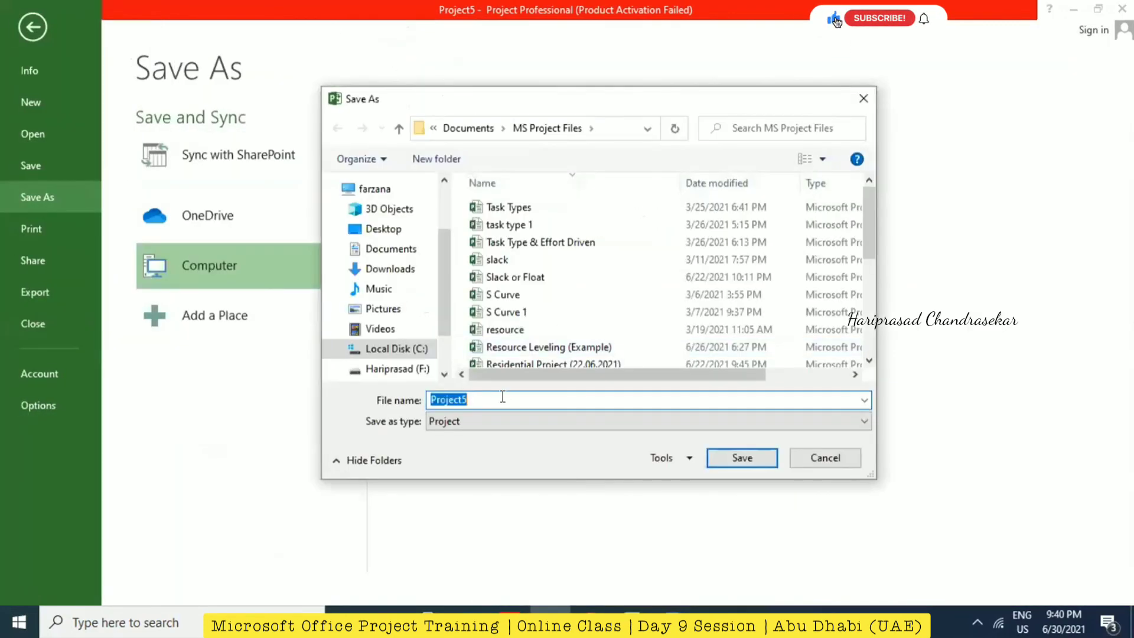
type("Earned ")
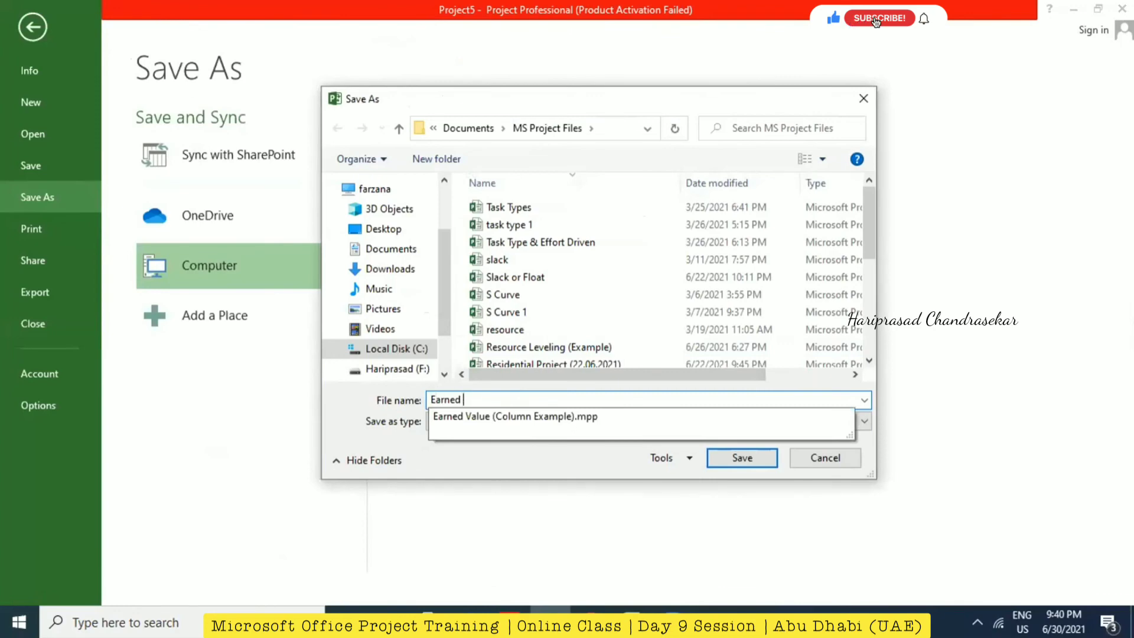
type("Value Analysi")
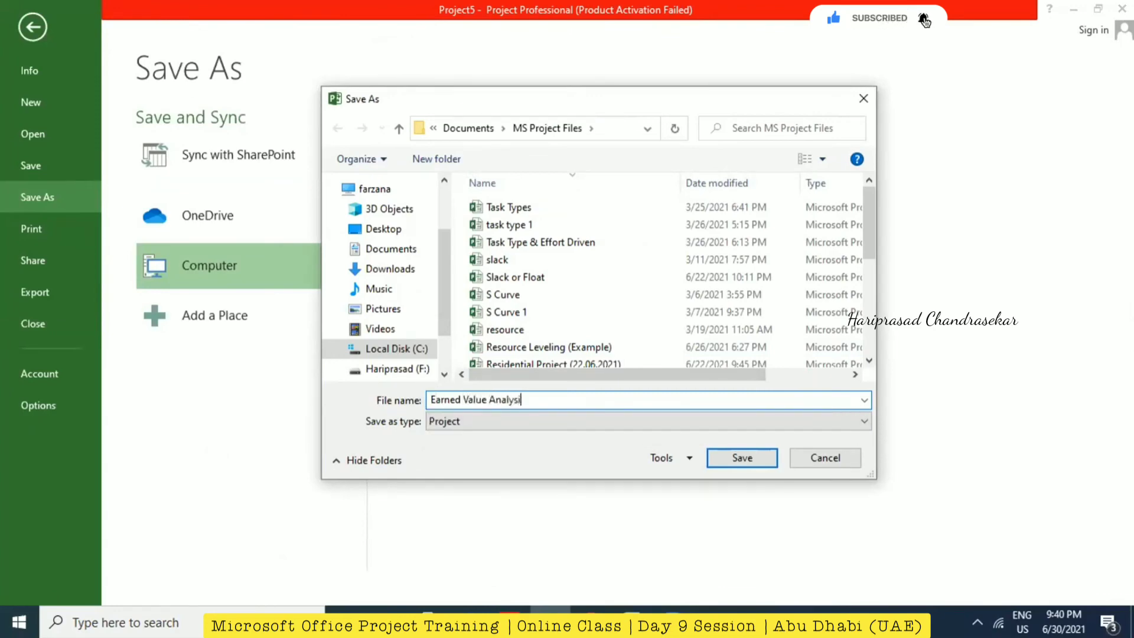
type("s (30.06.2021")
left_click(718, 451)
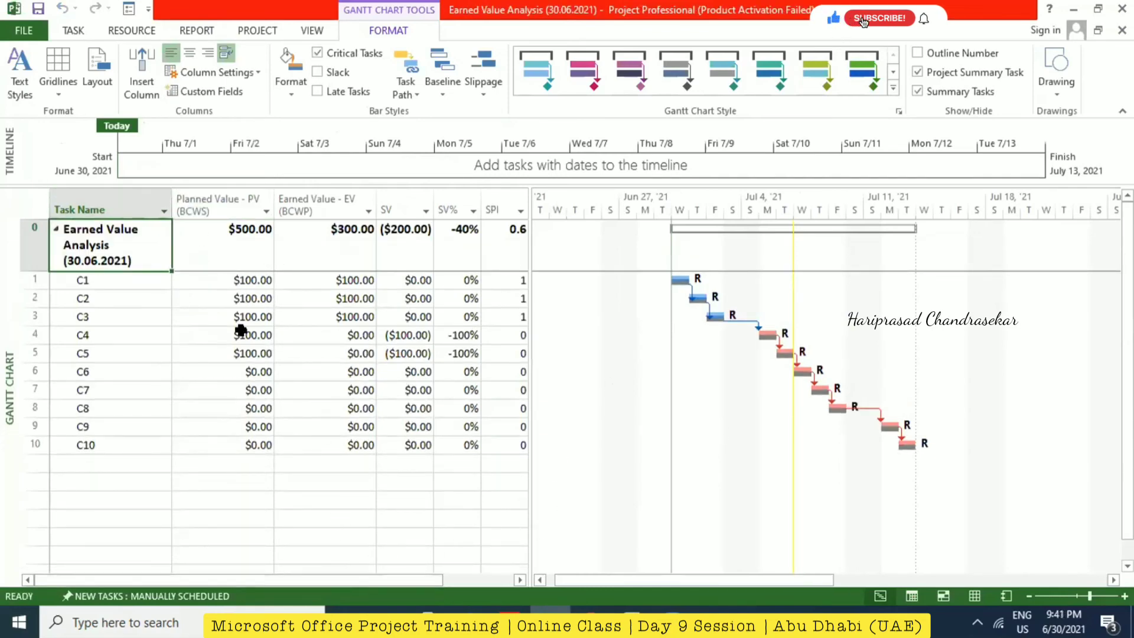
Review the general task information of tasks C1 and C2.
left_click(73, 30)
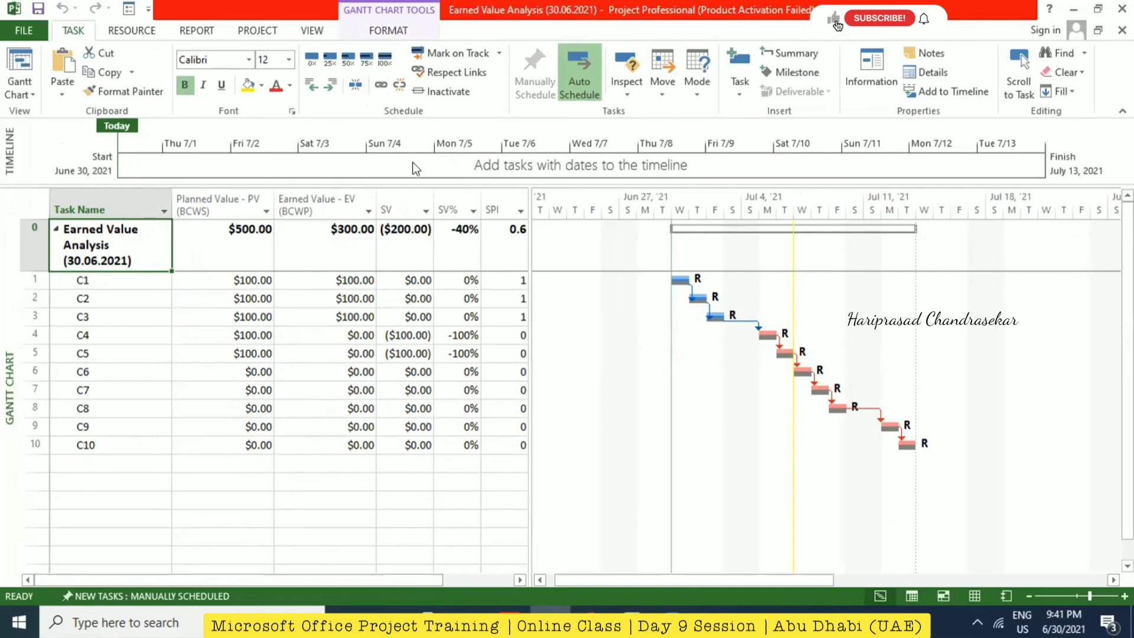
left_click(132, 276)
right_click(132, 277)
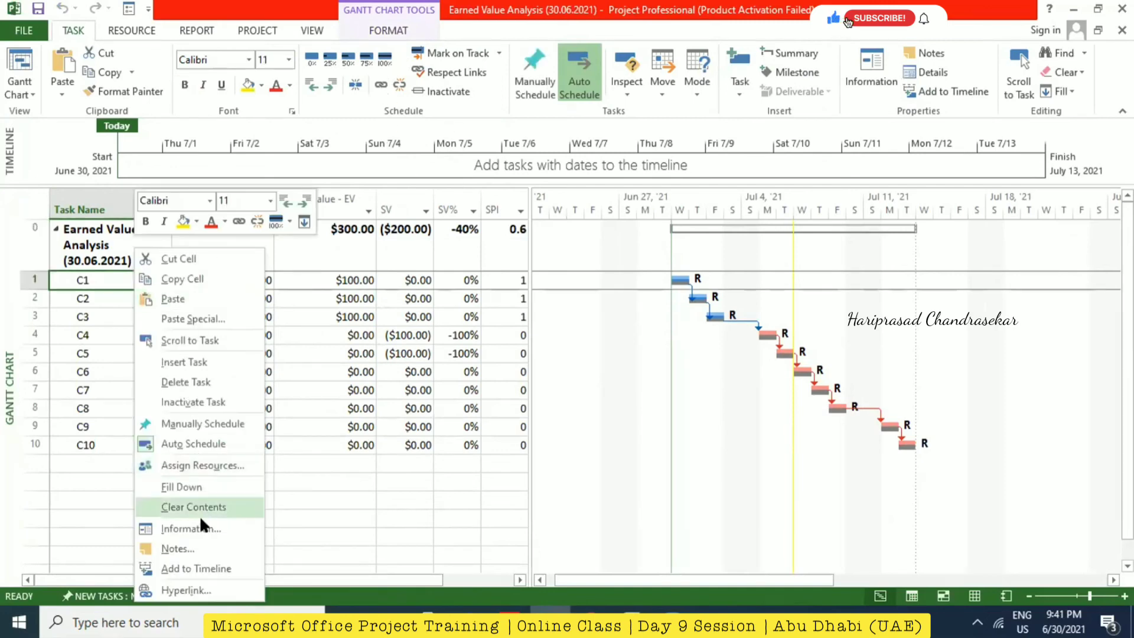
left_click(197, 527)
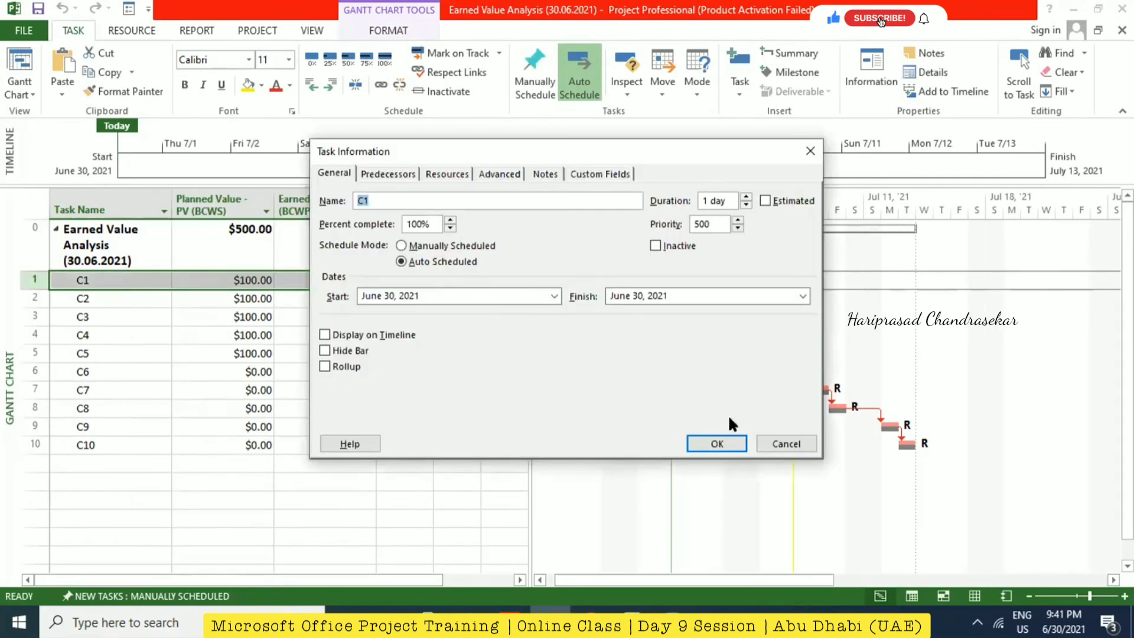
left_click(717, 444)
double_click(115, 299)
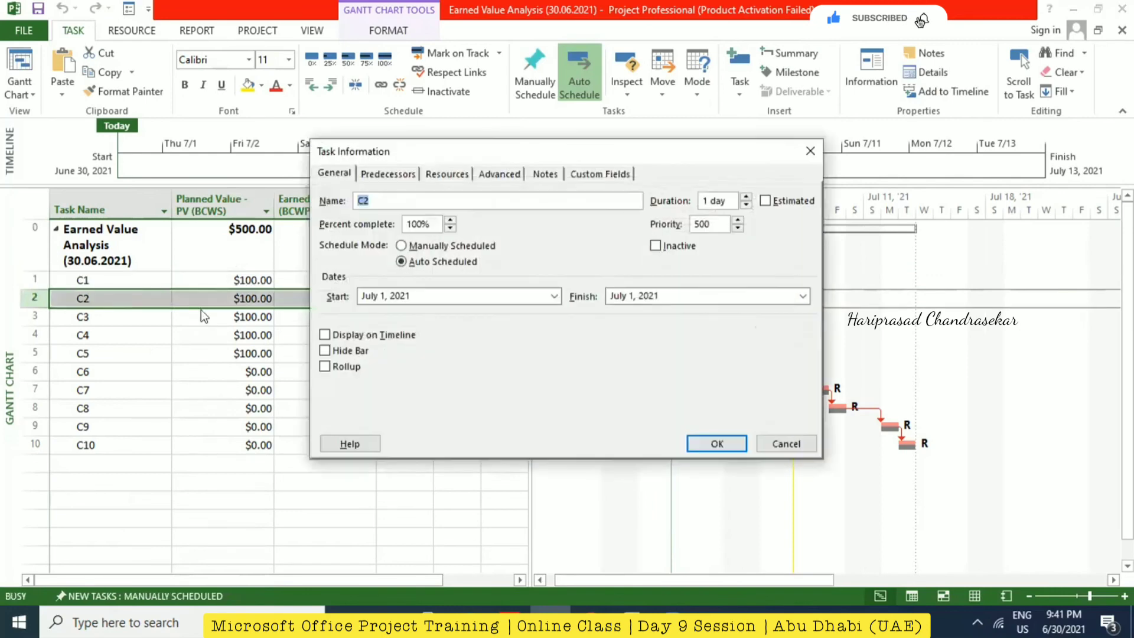
left_click(794, 445)
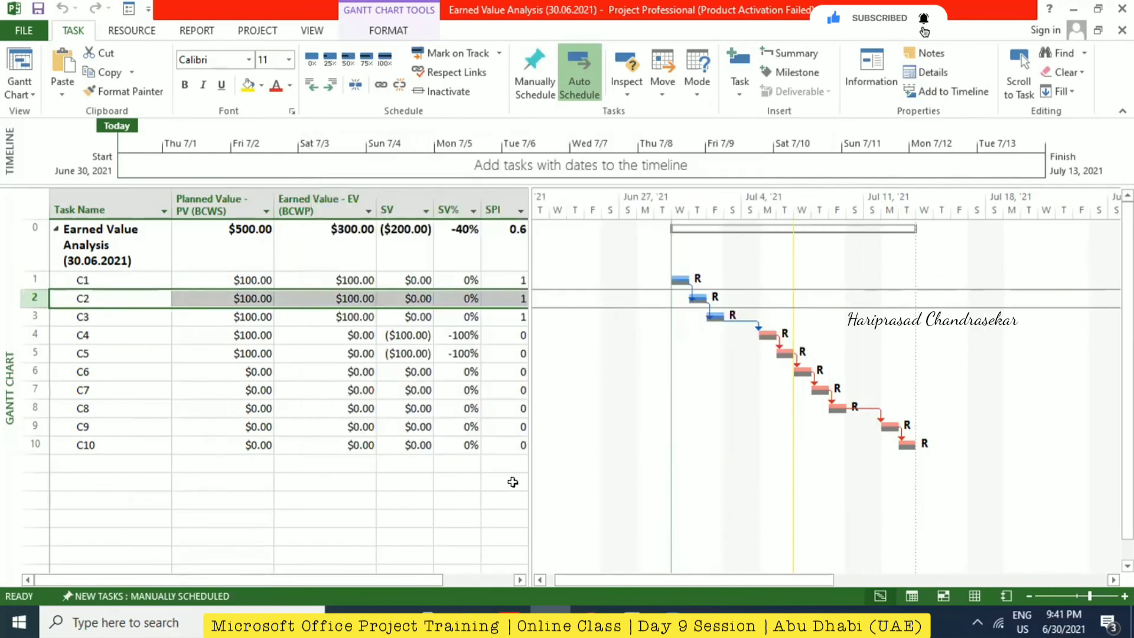
Examine task C1's percent complete, durations and actual dates in Update Tasks without changing them.
left_click(116, 280)
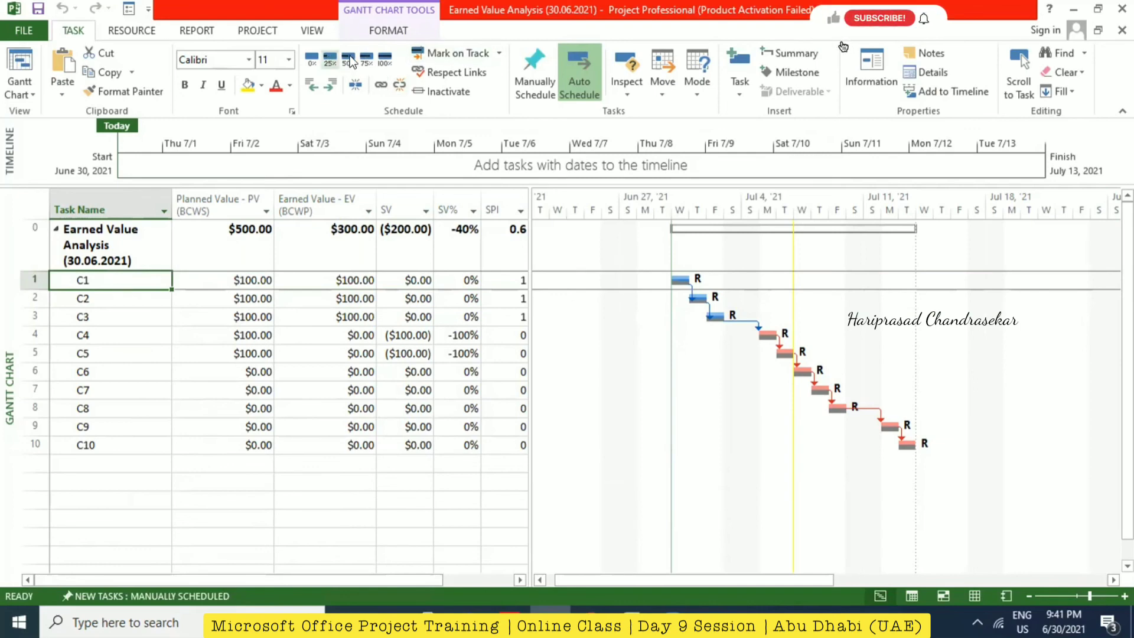
left_click(499, 54)
left_click(525, 33)
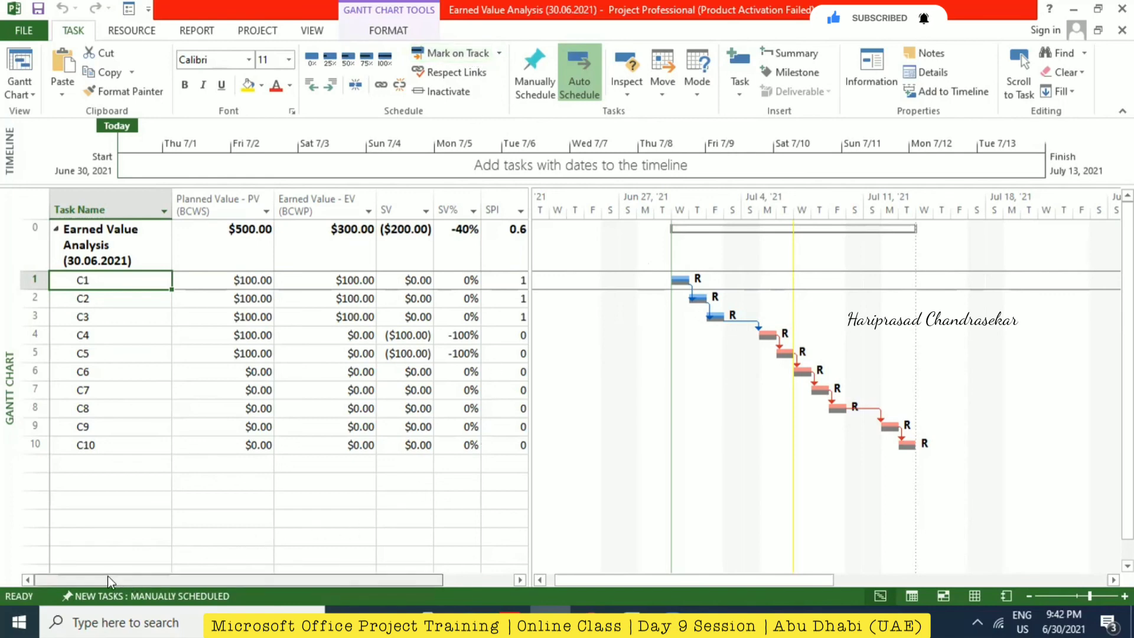
left_click(499, 56)
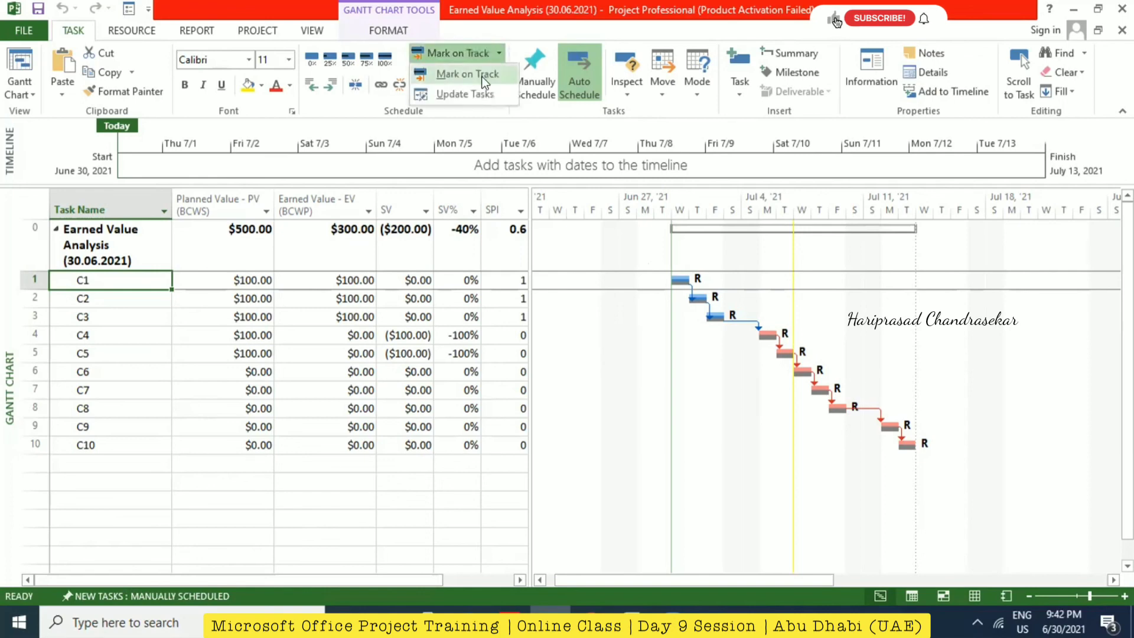
left_click(483, 95)
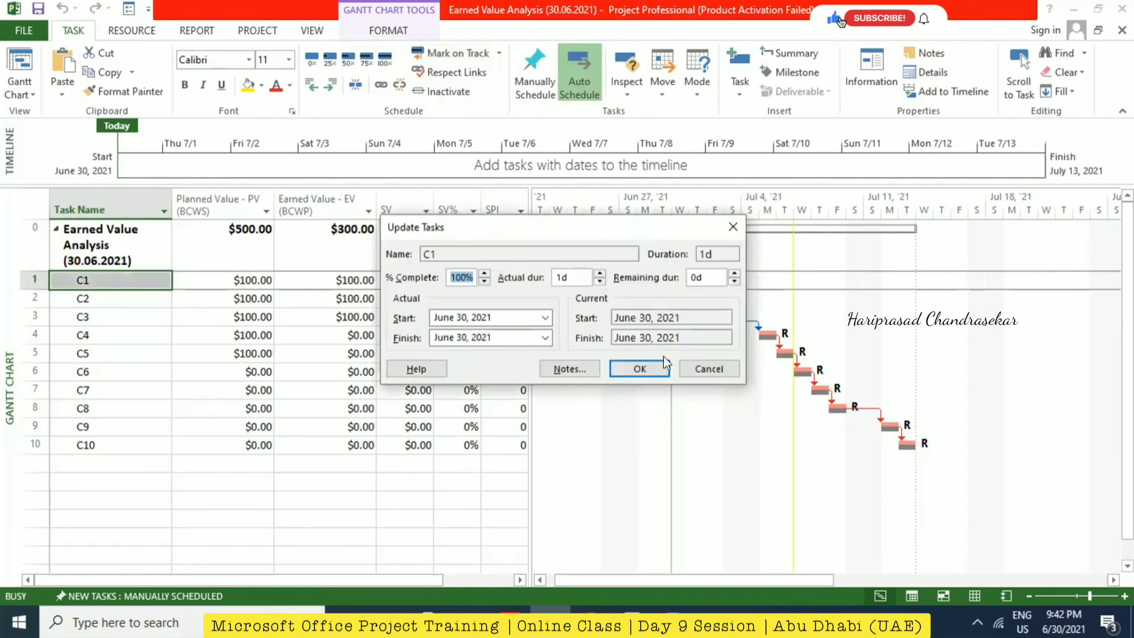
left_click(710, 369)
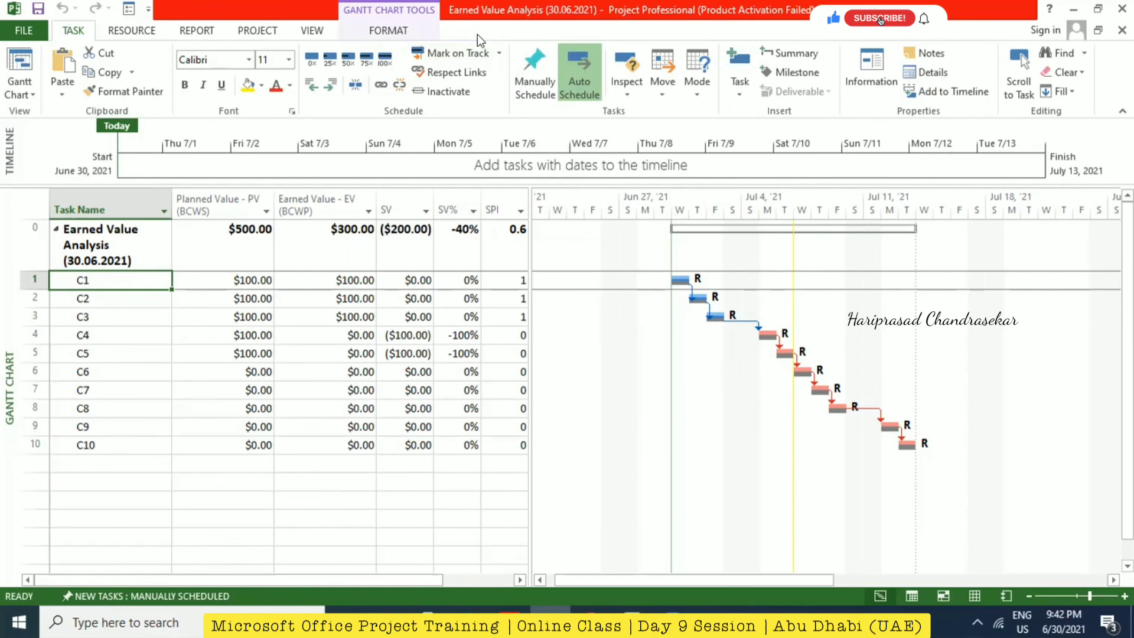
Set the project's status date to July 12, 2021 and check the tasks' earned value figures.
left_click(379, 32)
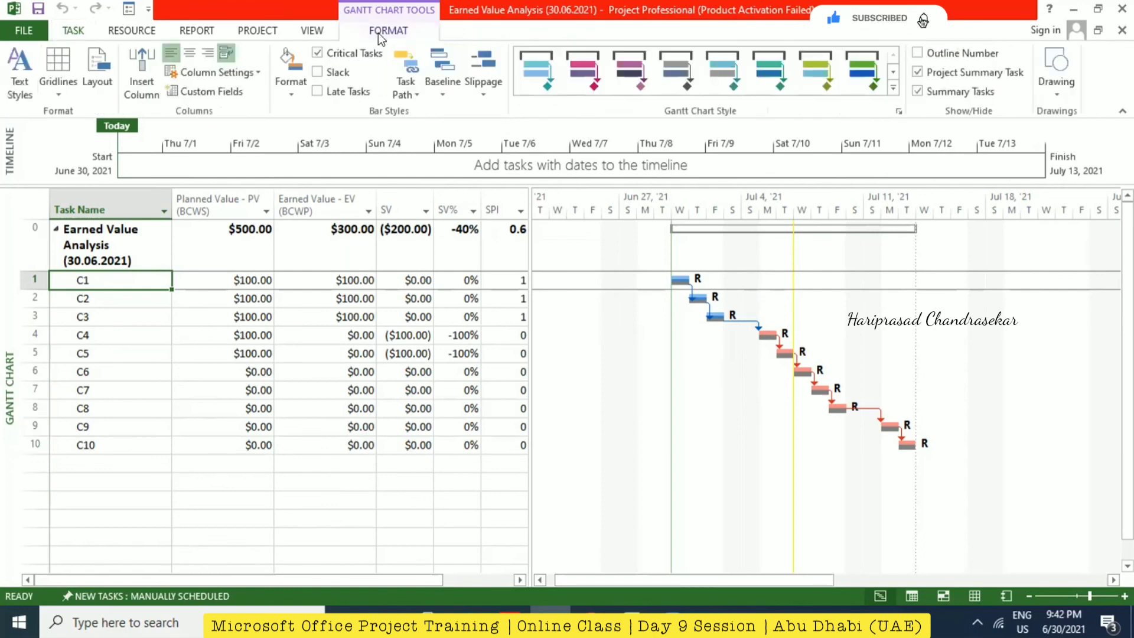
left_click(257, 30)
left_click(594, 54)
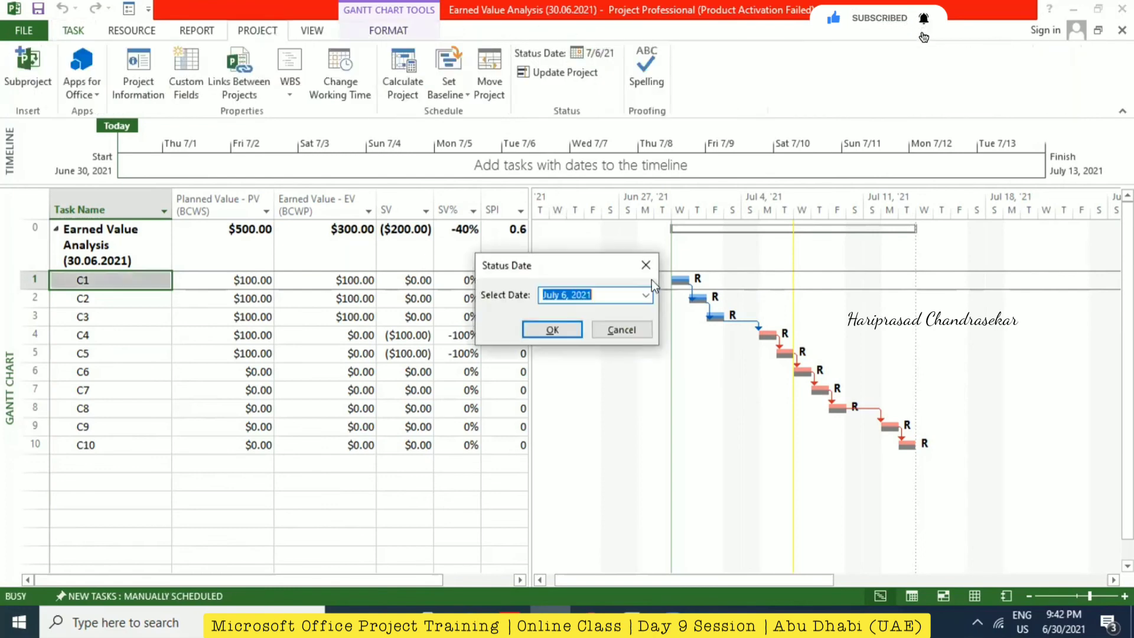
left_click(646, 295)
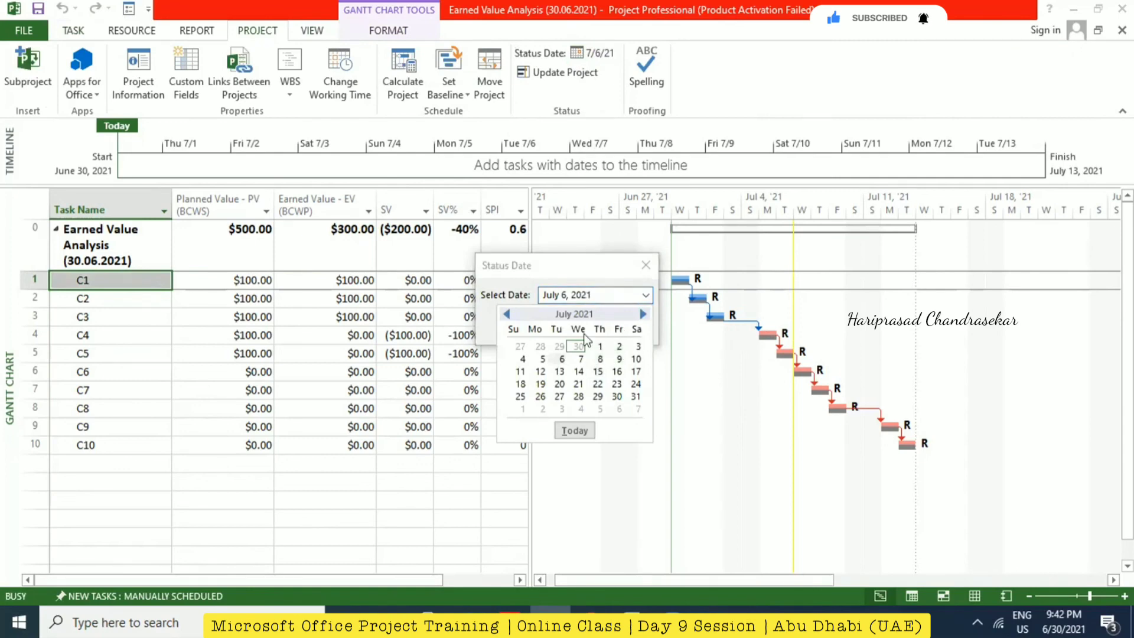
left_click(540, 371)
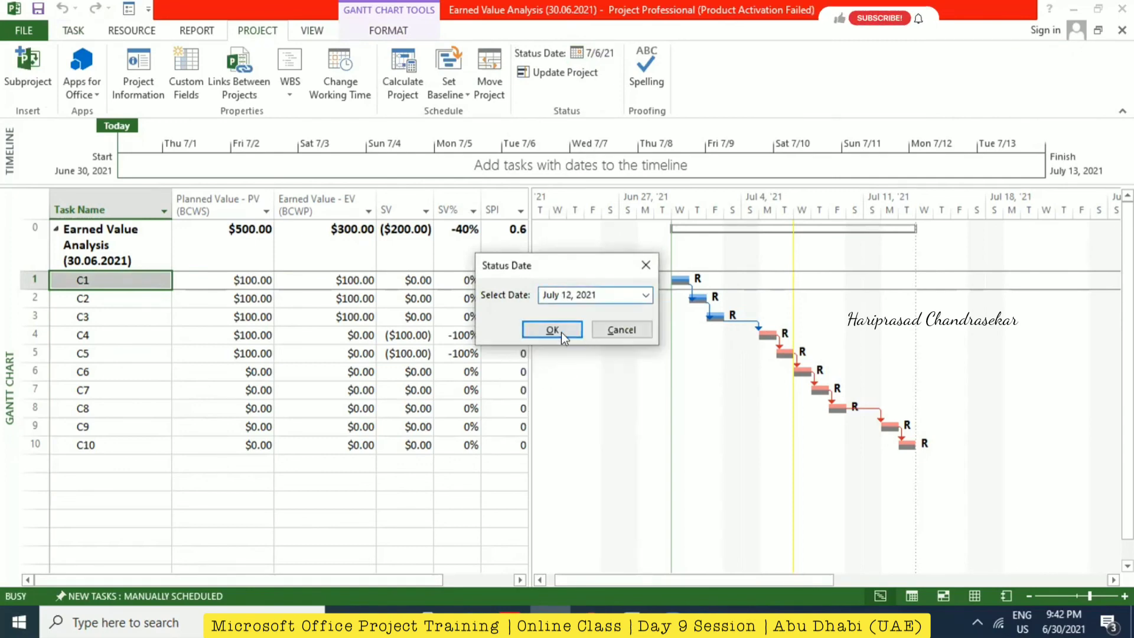
left_click(552, 330)
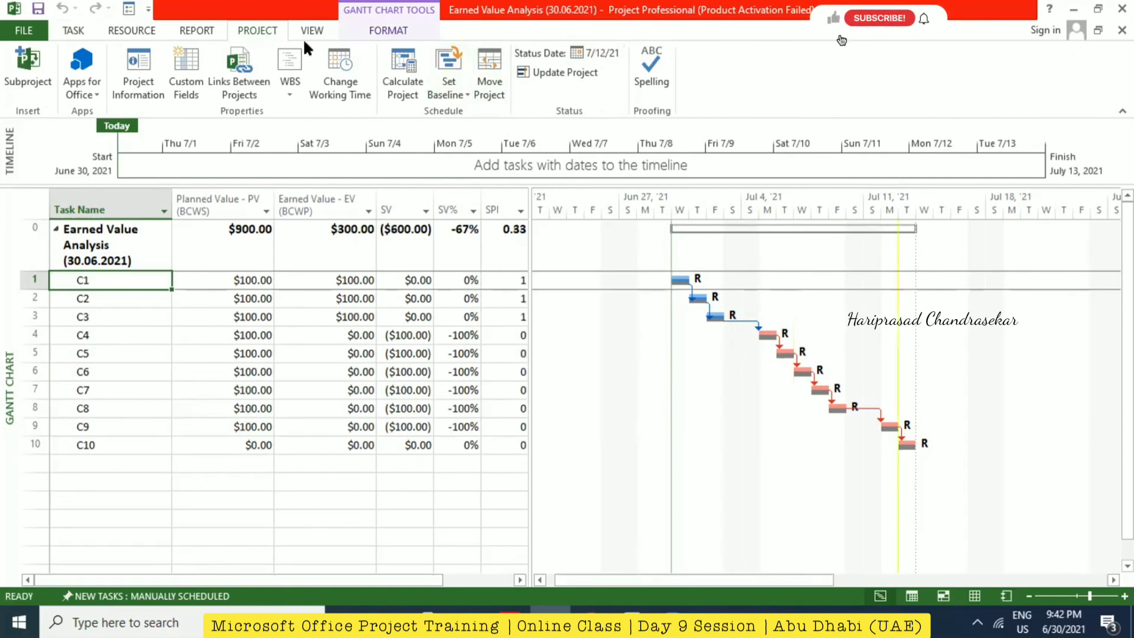
left_click(74, 31)
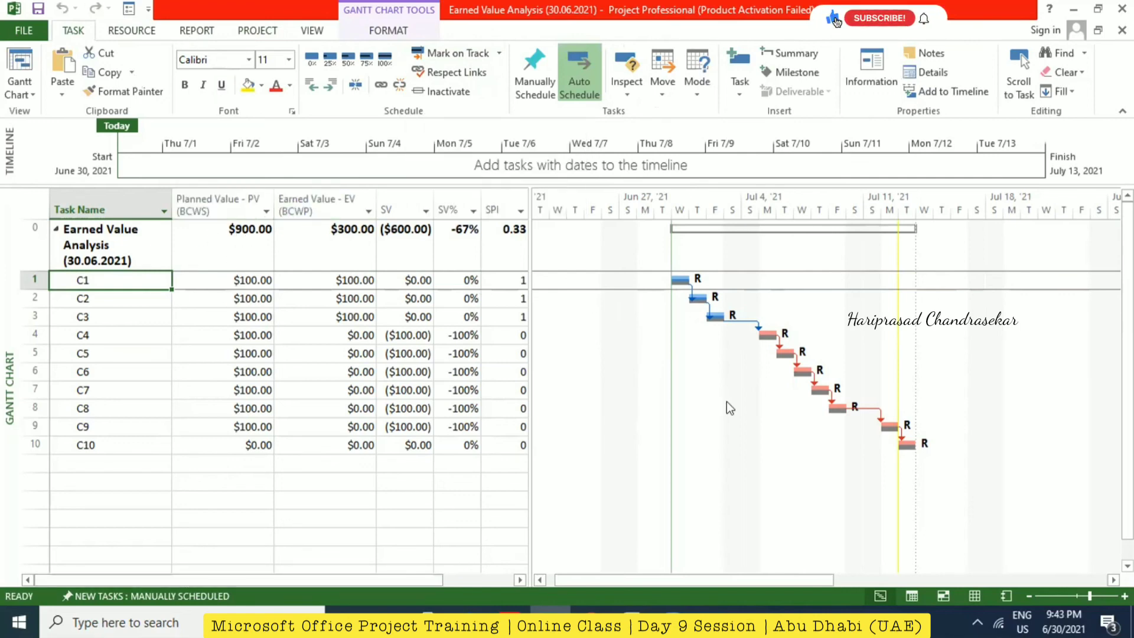
left_click(401, 363)
left_click(240, 280)
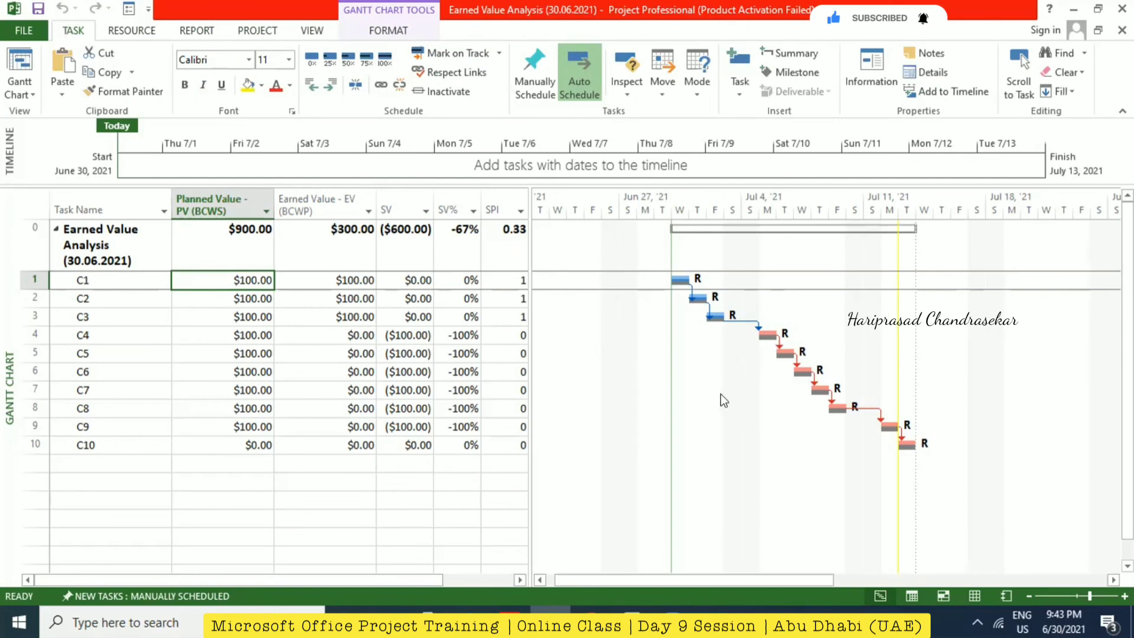
Close the current project and reopen Earned Value Analysis (30.06.2021).mpp from the recent projects.
left_click(24, 30)
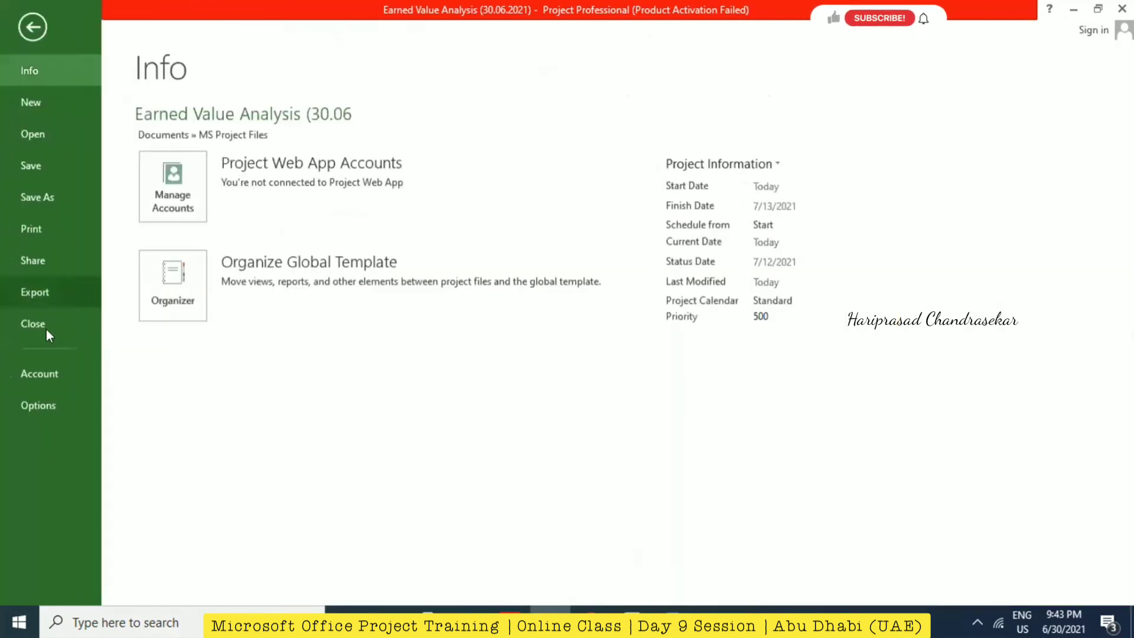
left_click(46, 328)
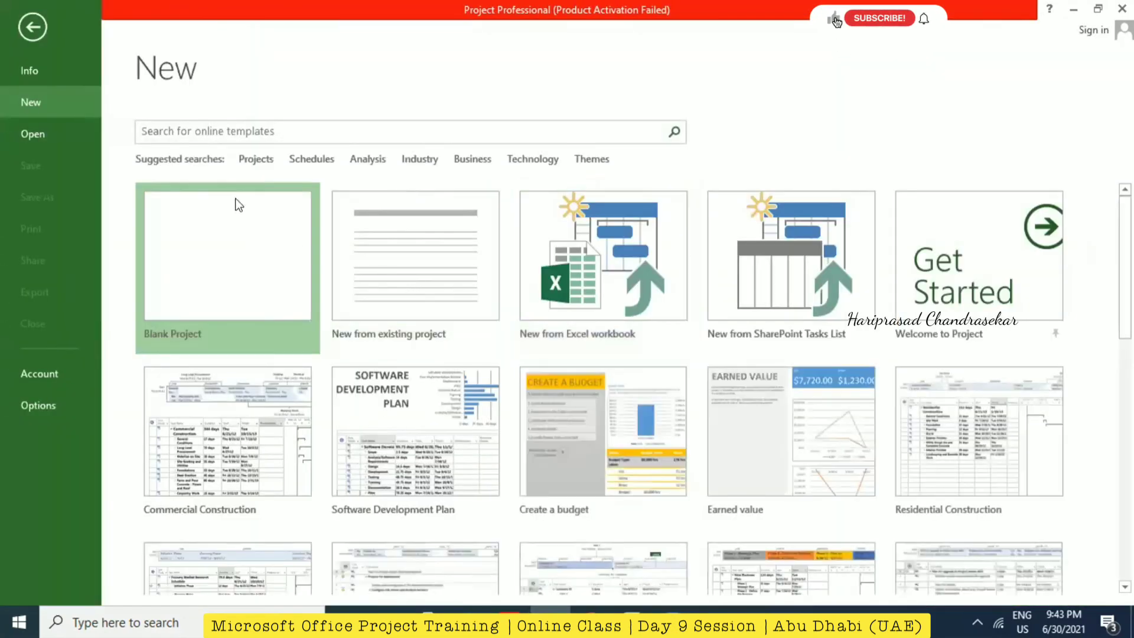
left_click(35, 134)
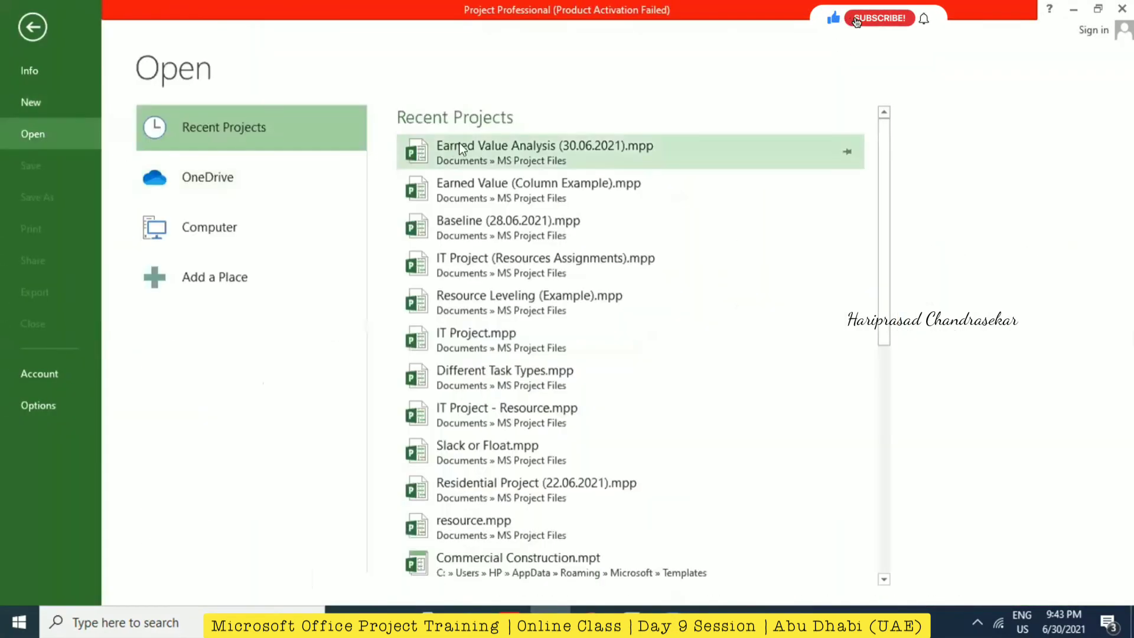
left_click(516, 149)
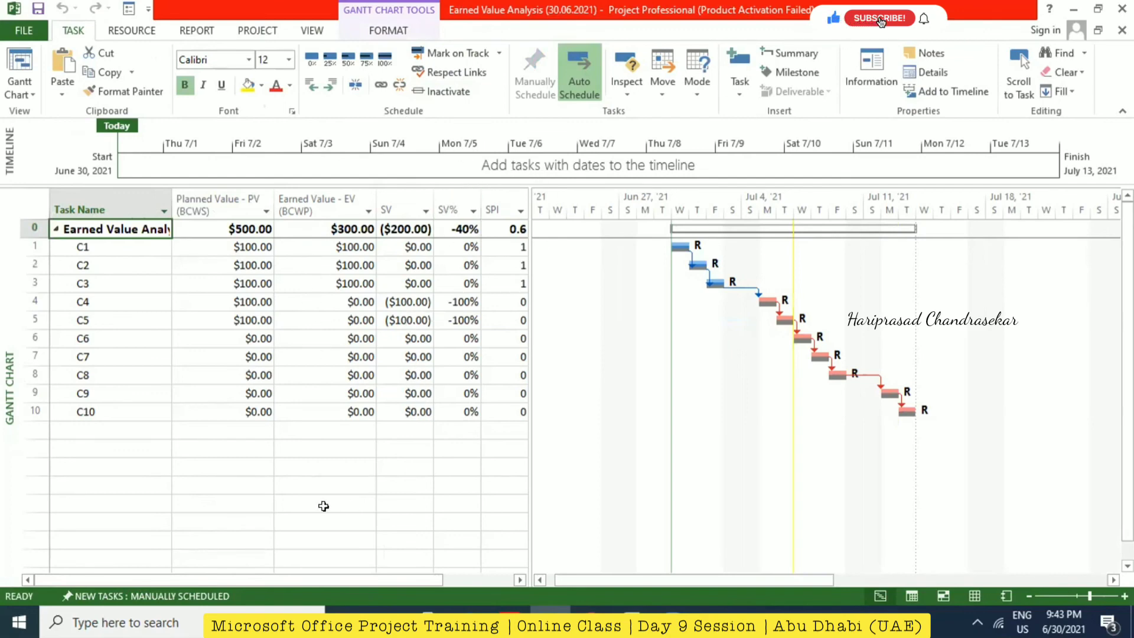
left_click_drag(288, 572, 189, 559)
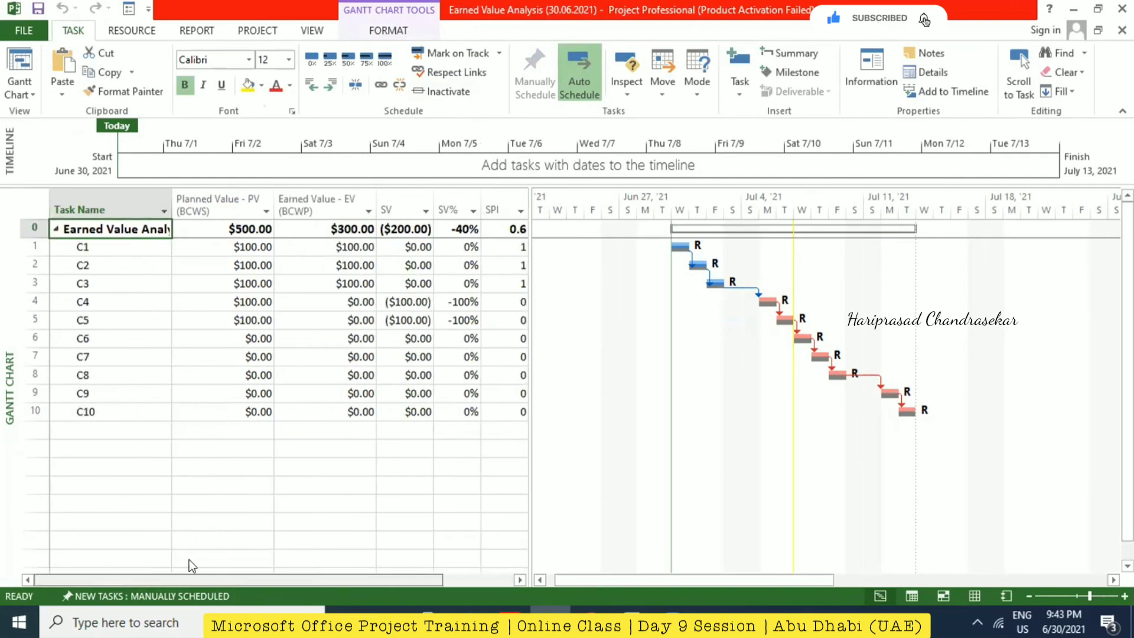
left_click(325, 29)
left_click(440, 83)
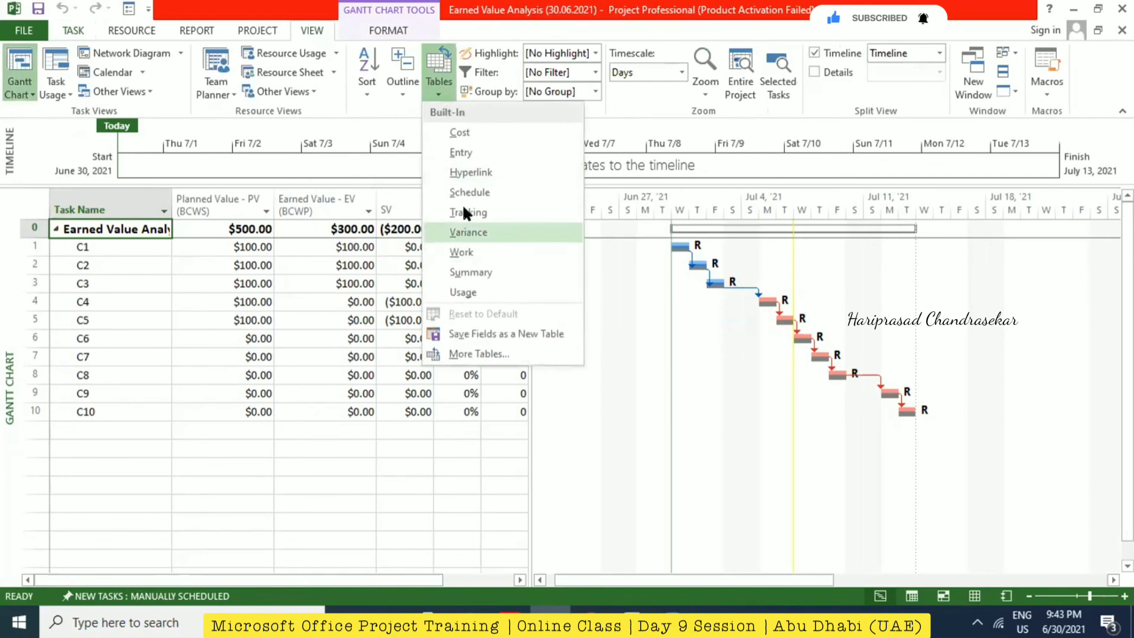
left_click(137, 226)
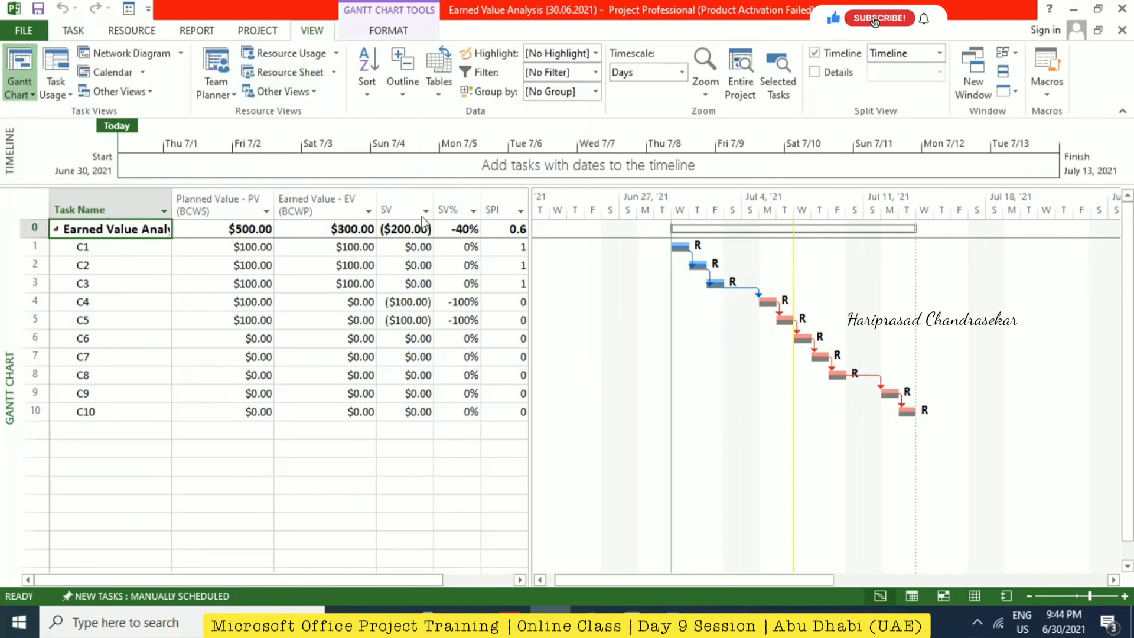
left_click(65, 32)
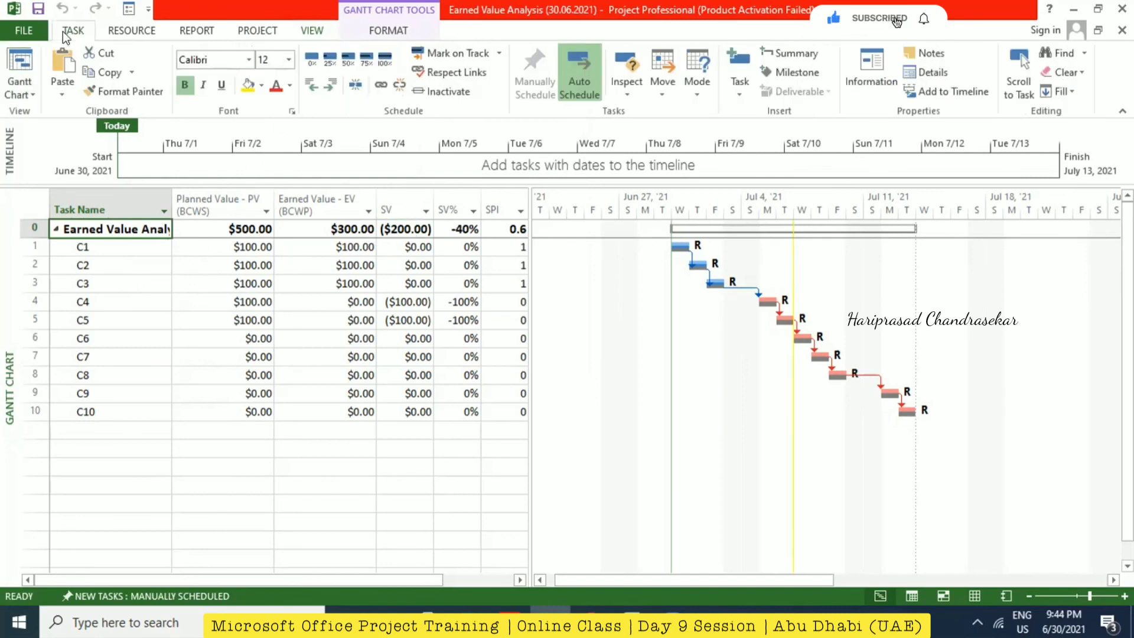
left_click(256, 32)
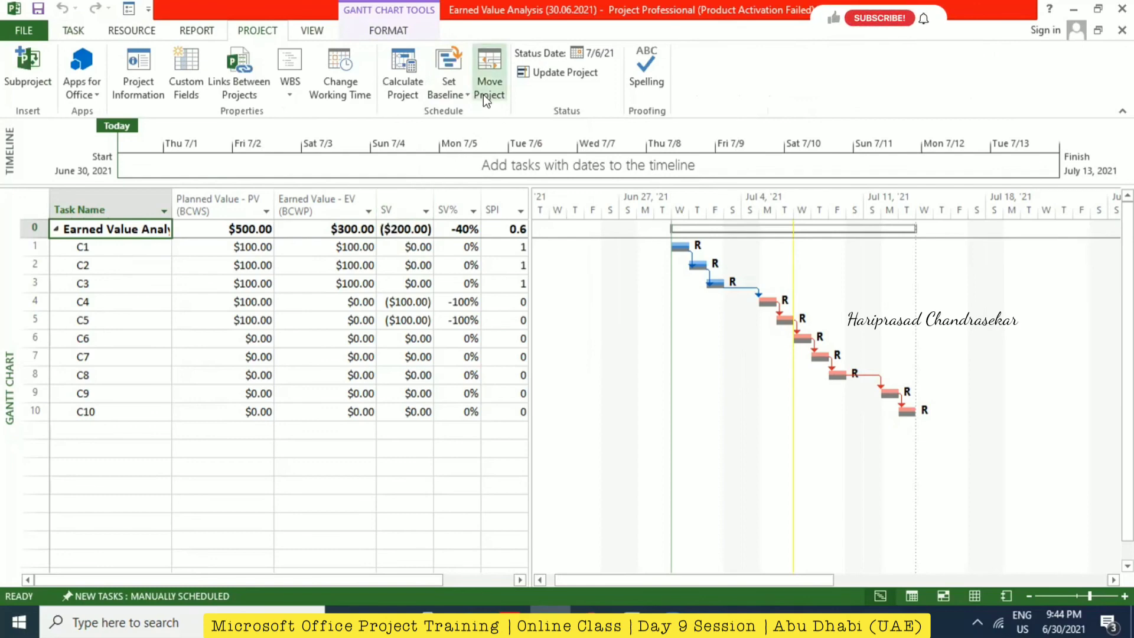
Collapse the ribbon and pin it open again.
left_click(1122, 111)
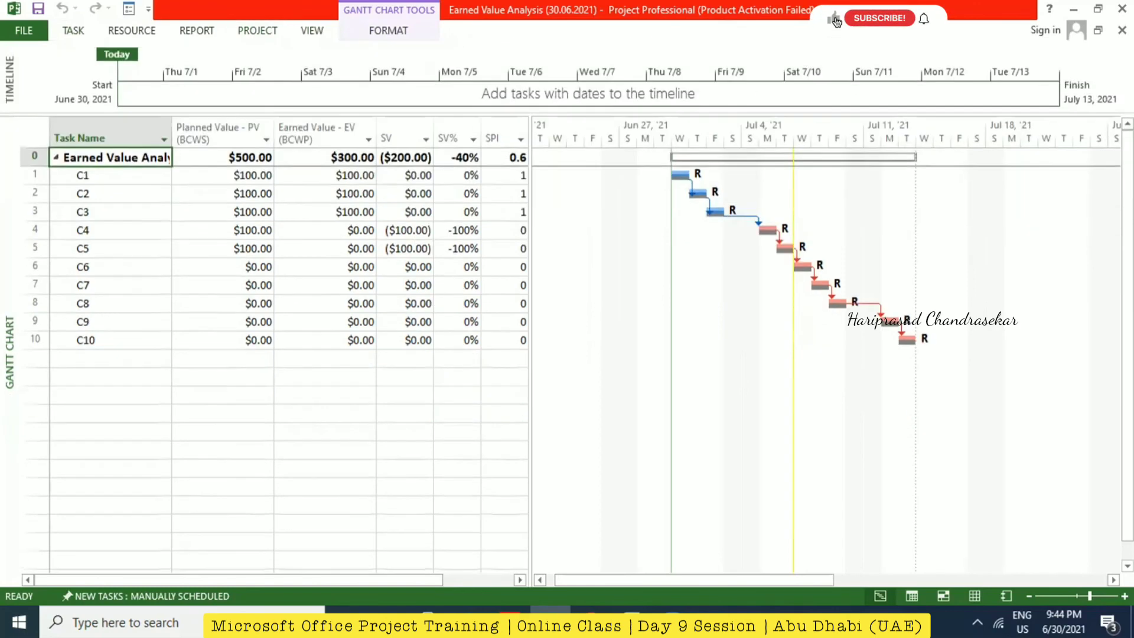
left_click(390, 30)
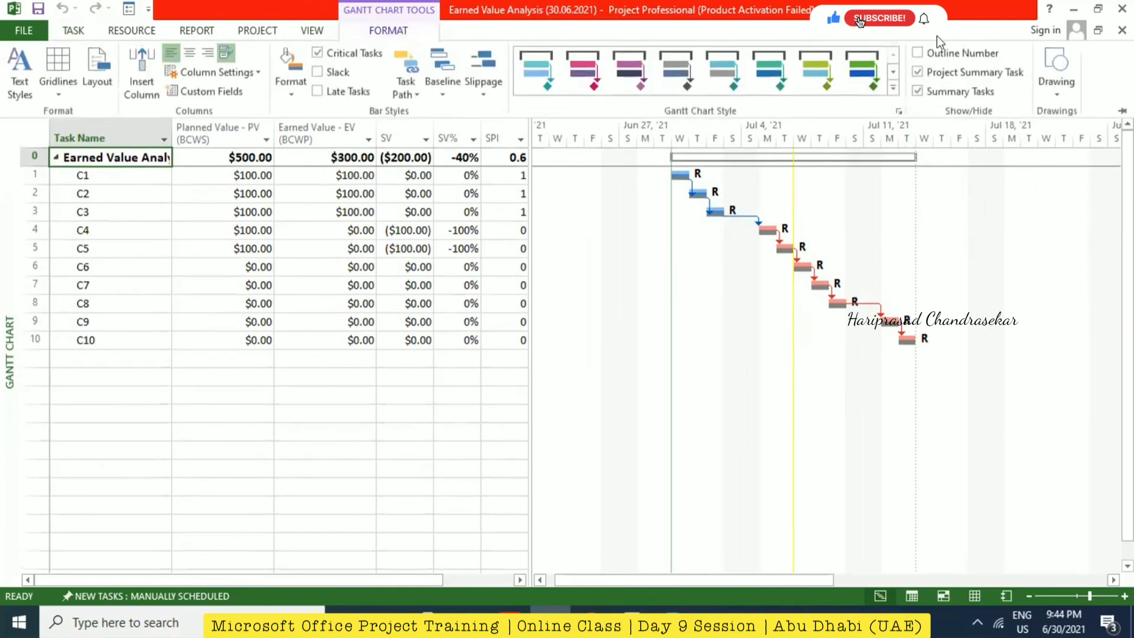
left_click(1122, 111)
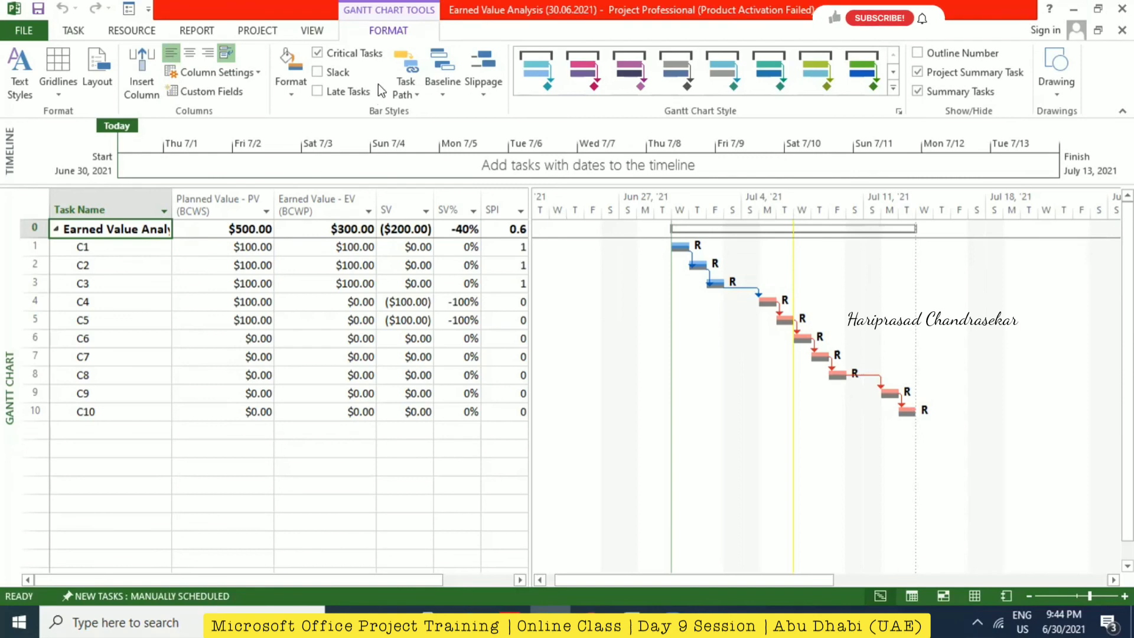
scroll(378, 84, "up", 1)
scroll(379, 84, "up", 1)
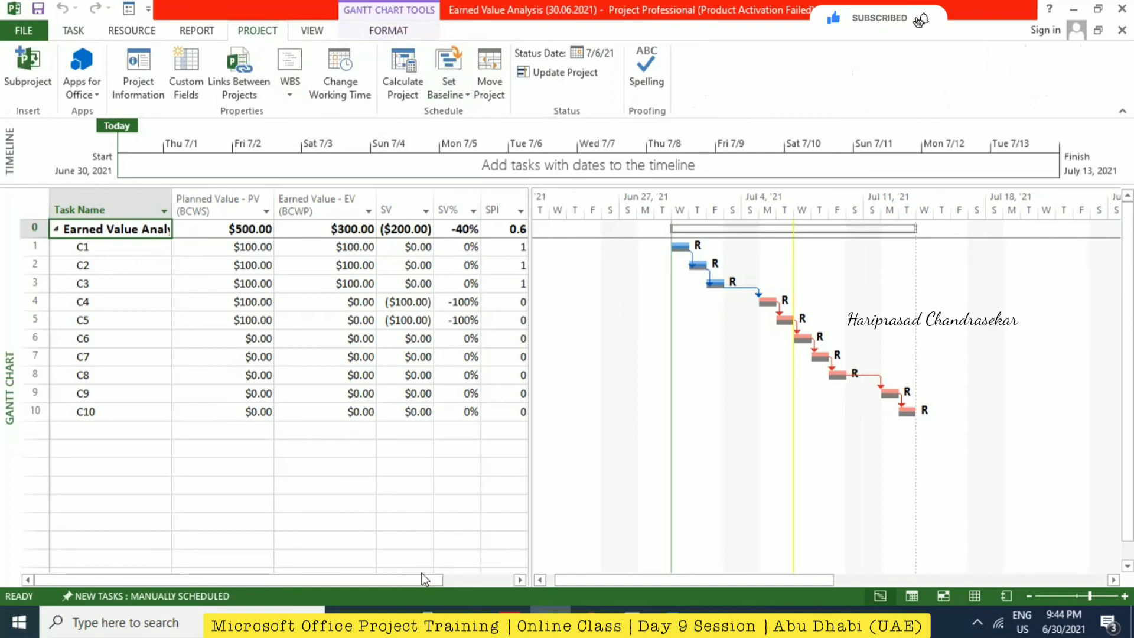
left_click_drag(423, 579, 567, 438)
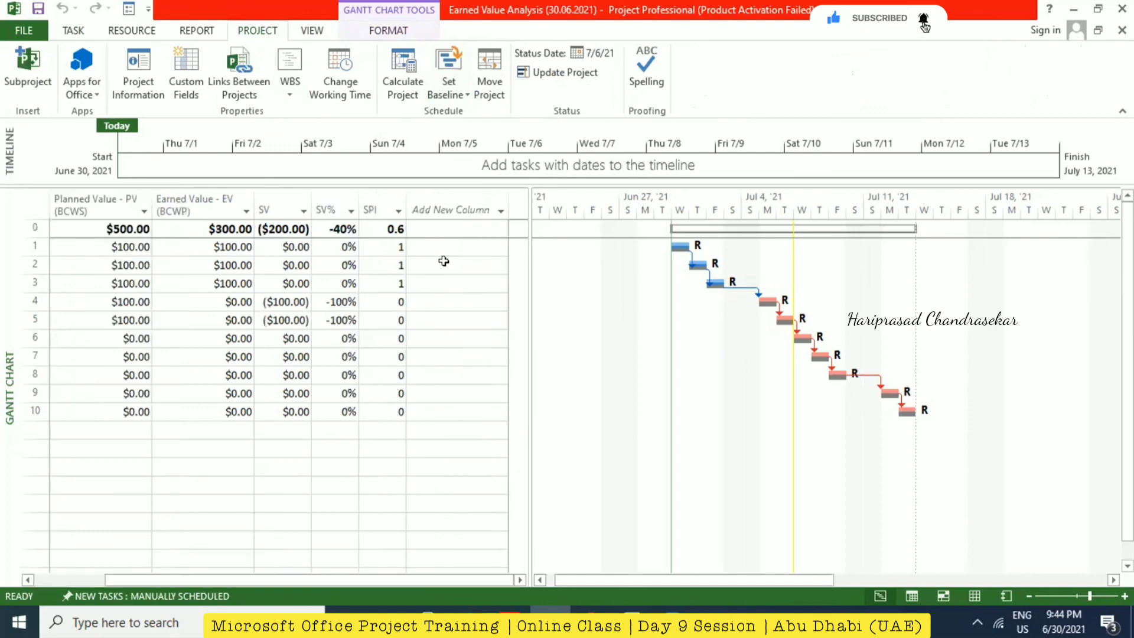